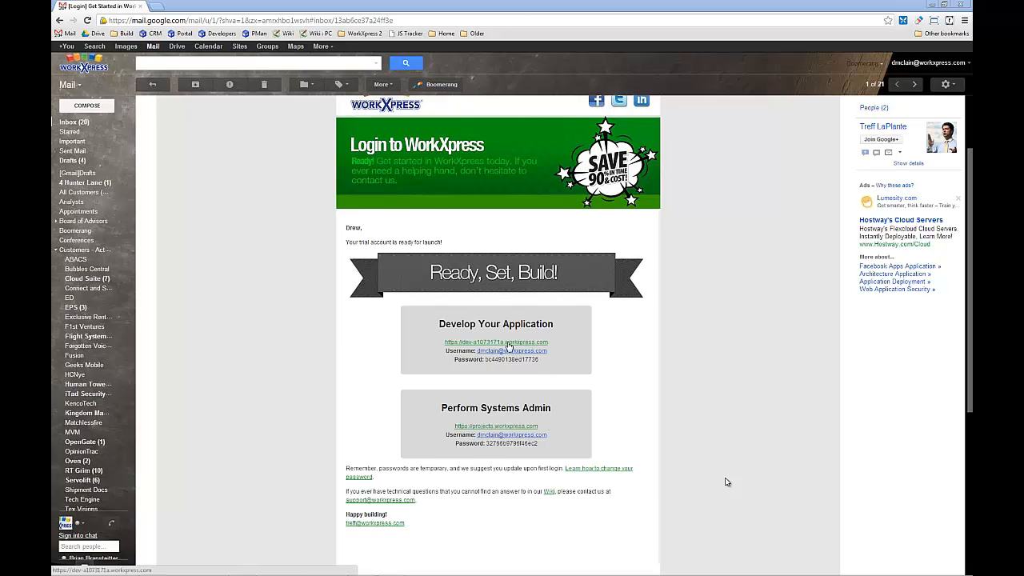
# - Open the development application's login page from the welcome email, and copy its temporary password from that email
pyautogui.click(508, 344)
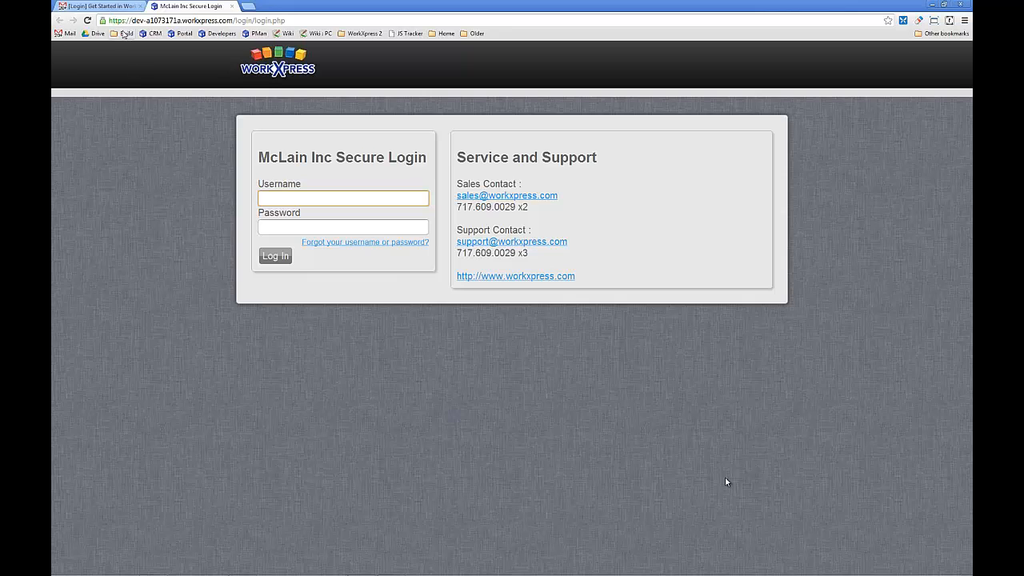
pyautogui.click(100, 5)
pyautogui.doubleClick(500, 360)
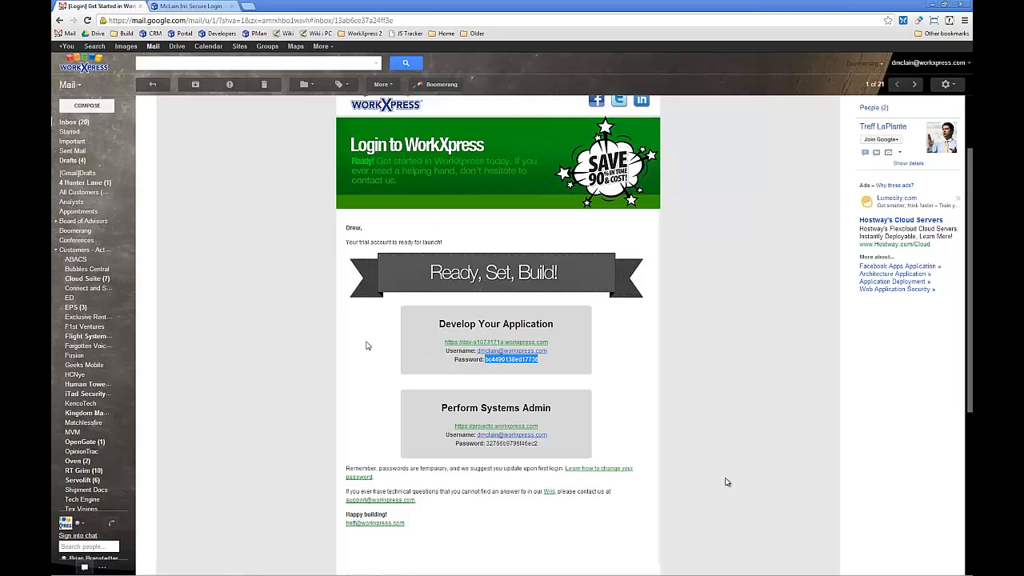
pyautogui.click(210, 6)
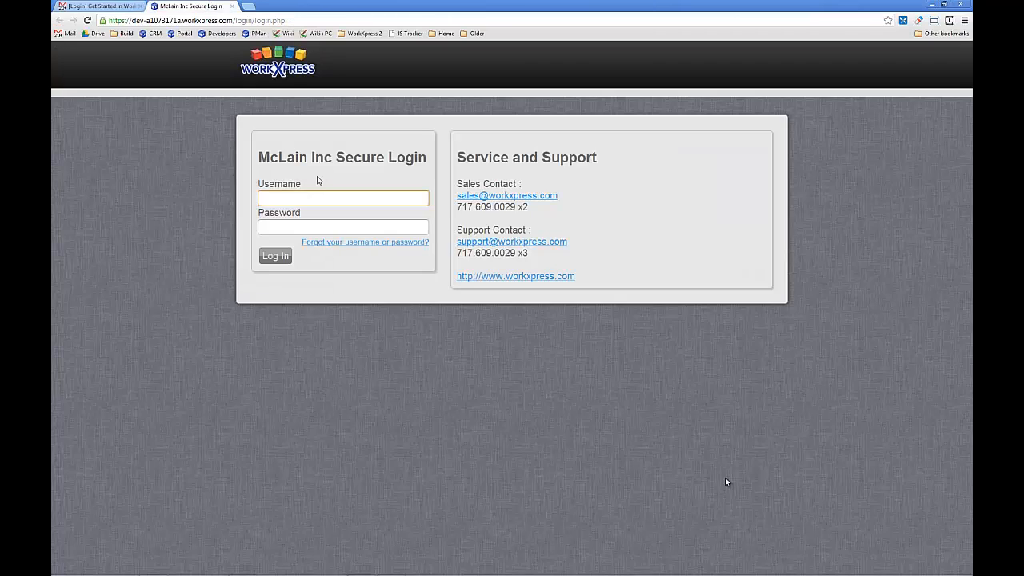
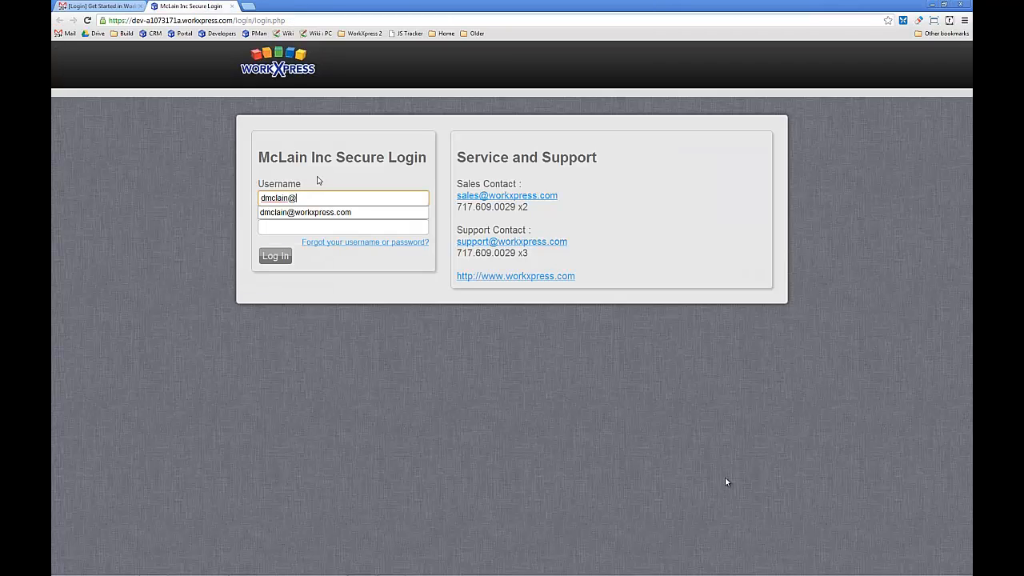
# - Log in to the development application with the account's username and temporary password
pyautogui.press('Down')
pyautogui.press('Tab')
pyautogui.write('•••••••••••••••')
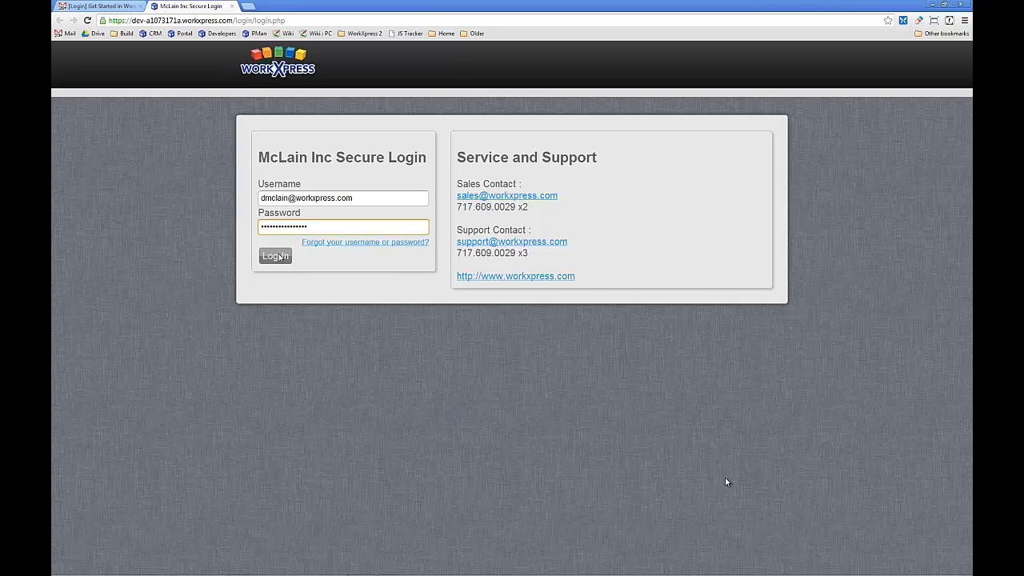
pyautogui.click(278, 255)
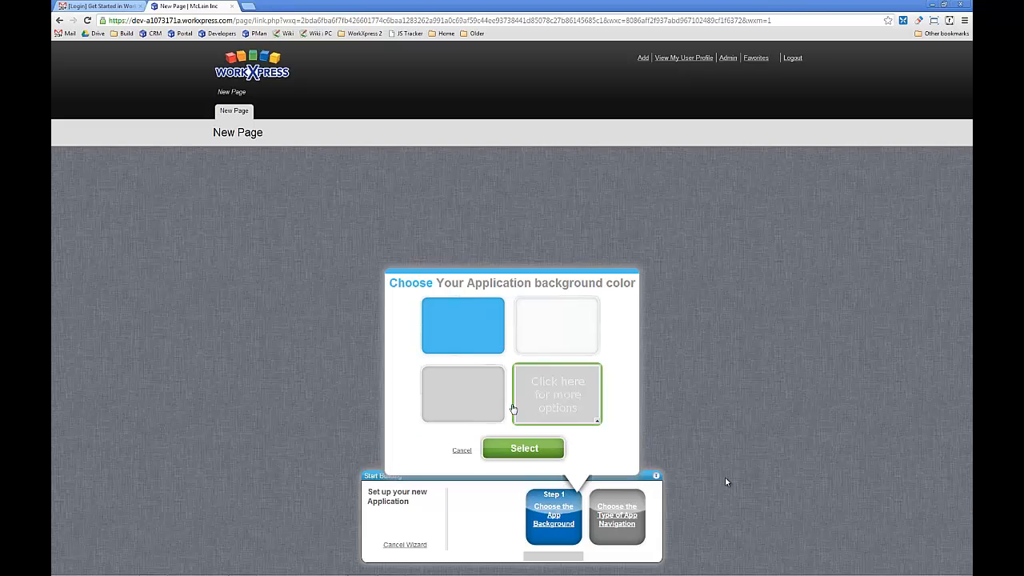
# - Complete the application setup wizard with the preselected background and Tabs as the navigation type
pyautogui.click(508, 450)
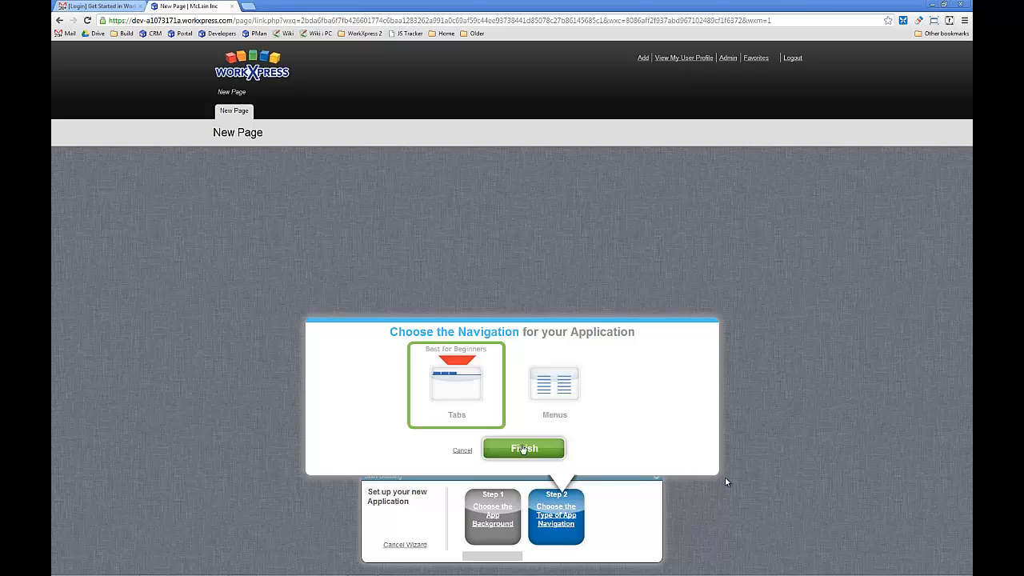
pyautogui.click(493, 443)
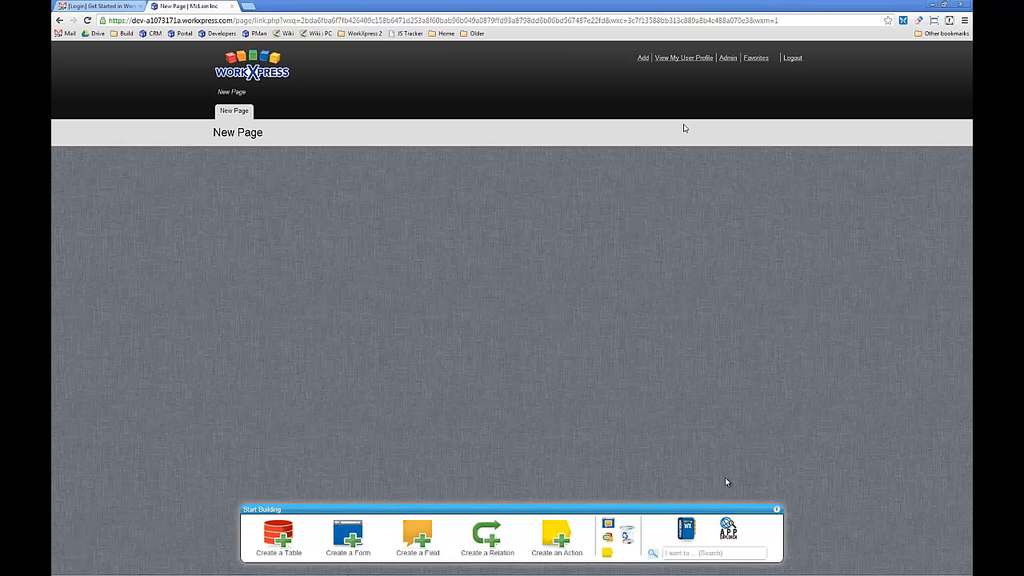
# - Replace the temporary password in the user profile with a new account password, confirm it and save the profile
pyautogui.click(676, 59)
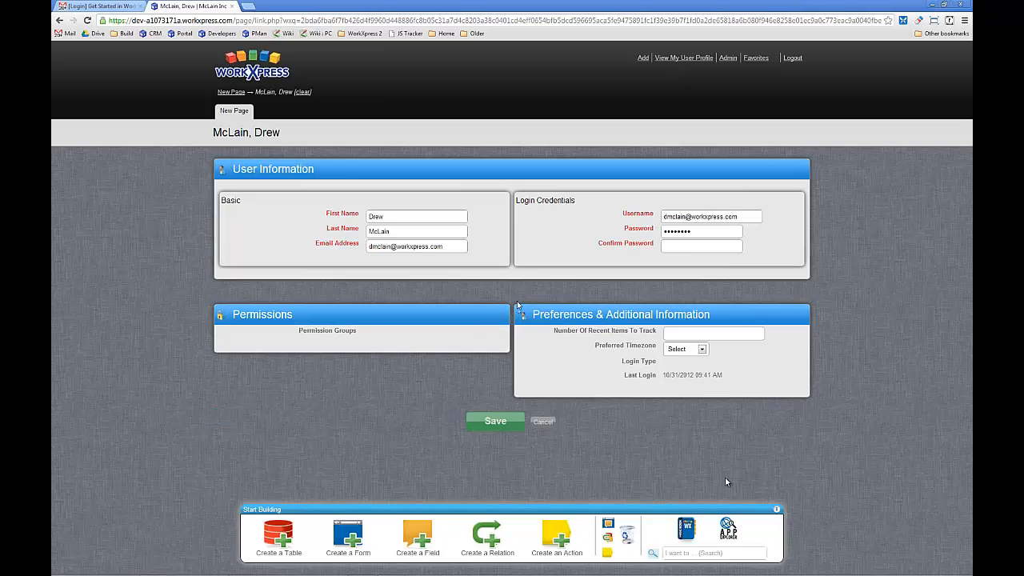
pyautogui.moveTo(700, 233); pyautogui.dragTo(582, 240)
pyautogui.write('•••••')
pyautogui.press('BackSpace')
pyautogui.press('BackSpace')
pyautogui.press('BackSpace')
pyautogui.press('BackSpace')
pyautogui.press('BackSpace')
pyautogui.write('••••••')
pyautogui.press('Tab')
pyautogui.write('••••••')
pyautogui.press('Return')
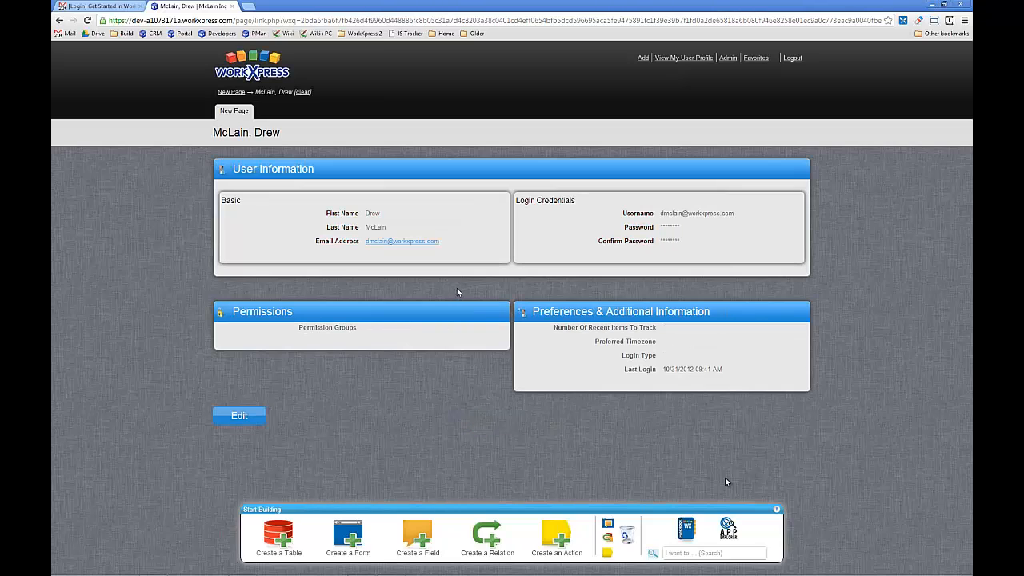
# - Start a new table from New Page, naming one record Account and giving it the briefcase icon
pyautogui.click(230, 112)
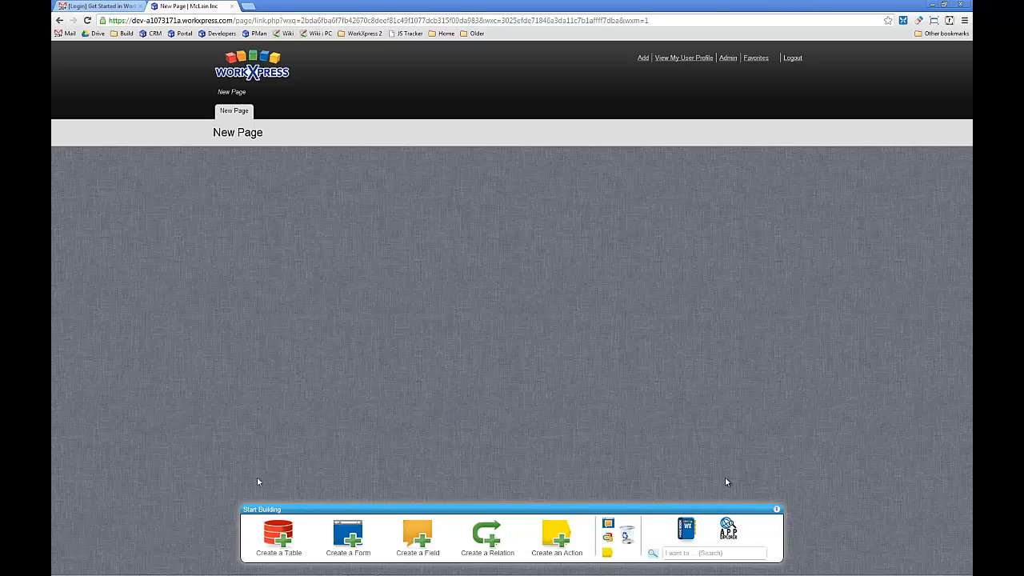
pyautogui.click(282, 541)
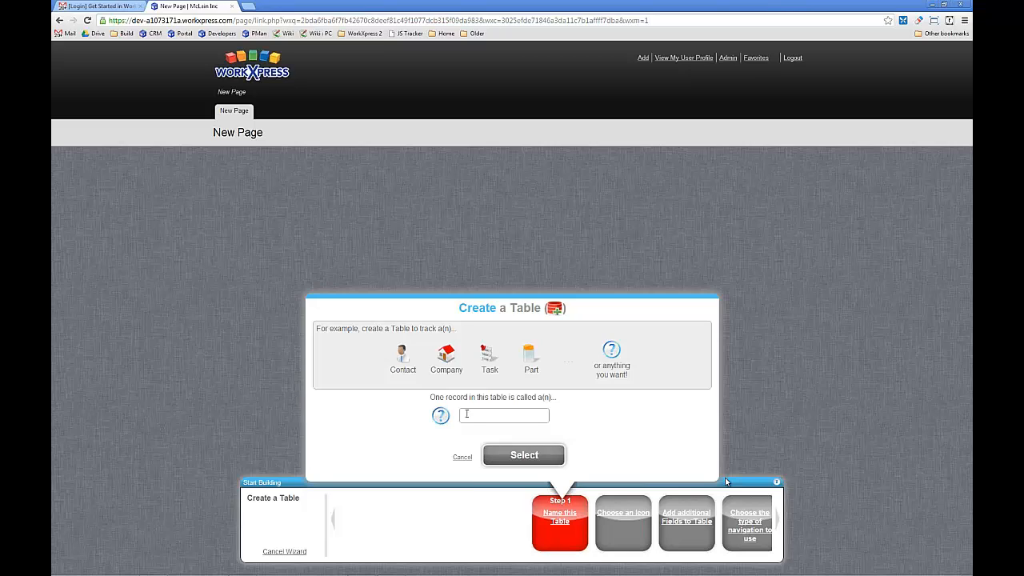
pyautogui.write('Account')
pyautogui.press('Tab')
pyautogui.click(527, 460)
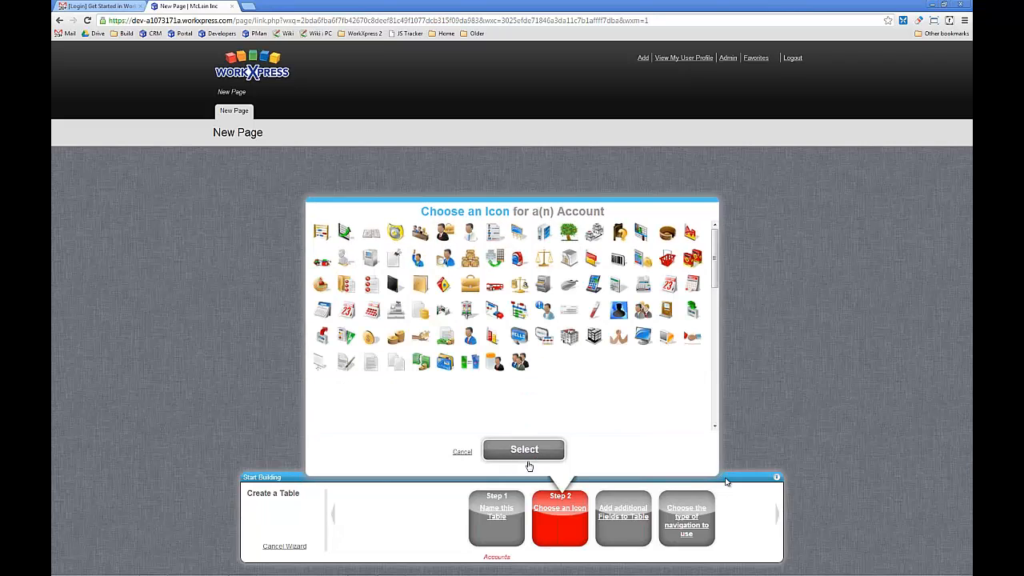
pyautogui.click(471, 284)
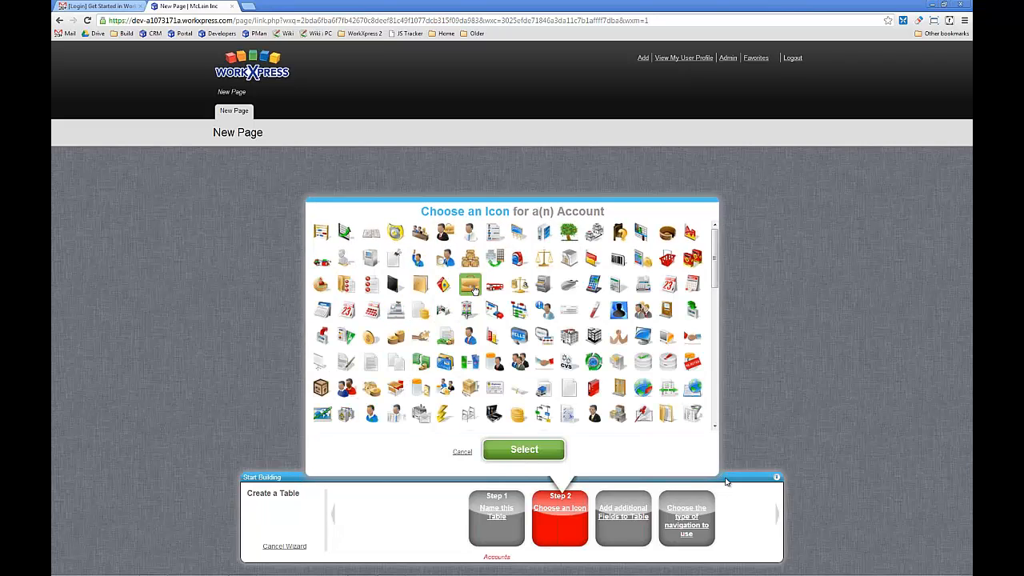
pyautogui.click(513, 448)
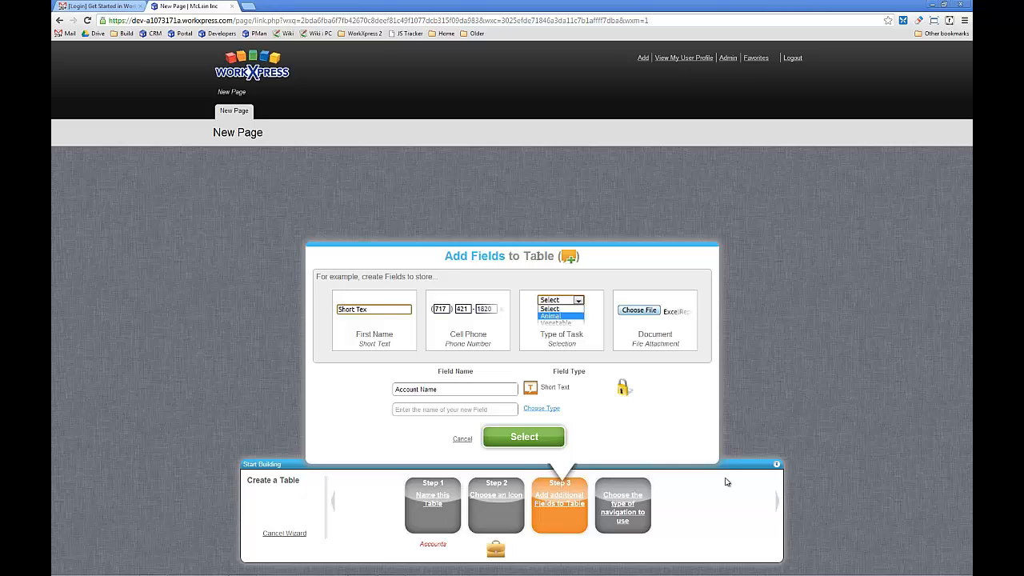
# - Add a Primary Phone field of type Phone Number to the Account table
pyautogui.click(460, 409)
pyautogui.write('Pri')
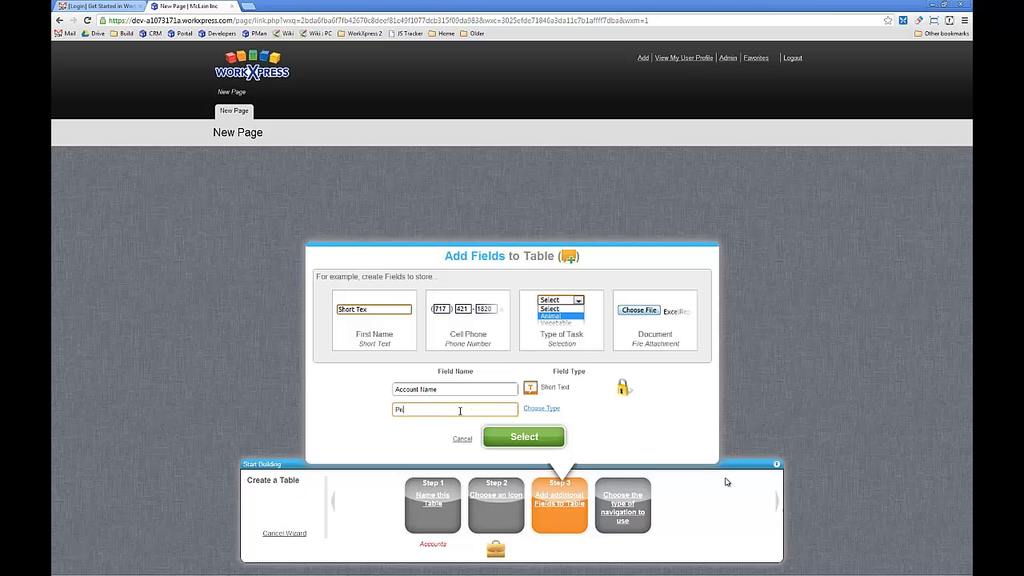
pyautogui.write('mary Phone')
pyautogui.click(540, 409)
pyautogui.scroll(-2, 440, 352)
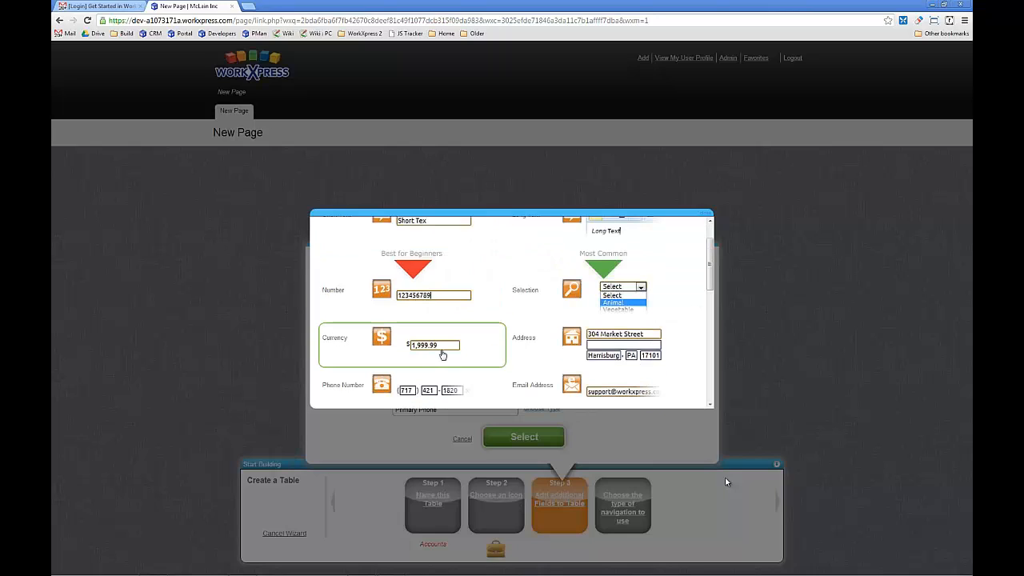
pyautogui.click(437, 352)
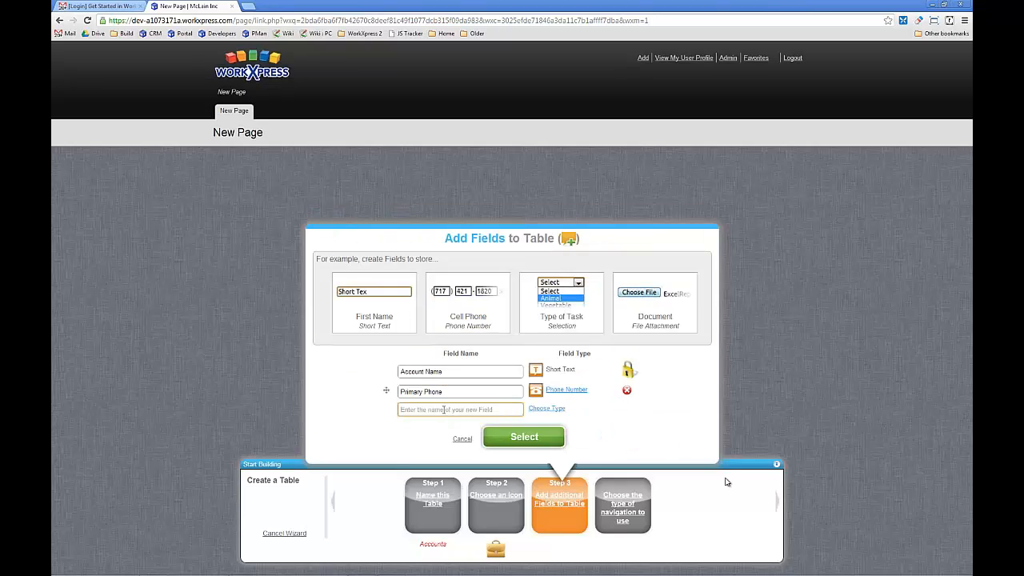
# - Add a Mailing Address field of type Address to the Account table
pyautogui.write('Mailing Address')
pyautogui.click(547, 409)
pyautogui.scroll(1, 483, 280)
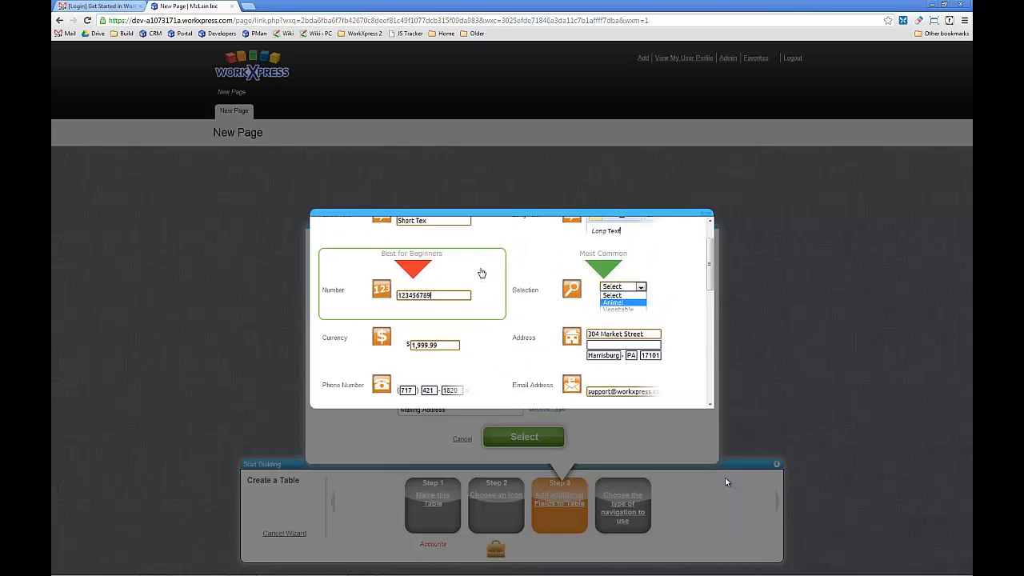
pyautogui.click(547, 342)
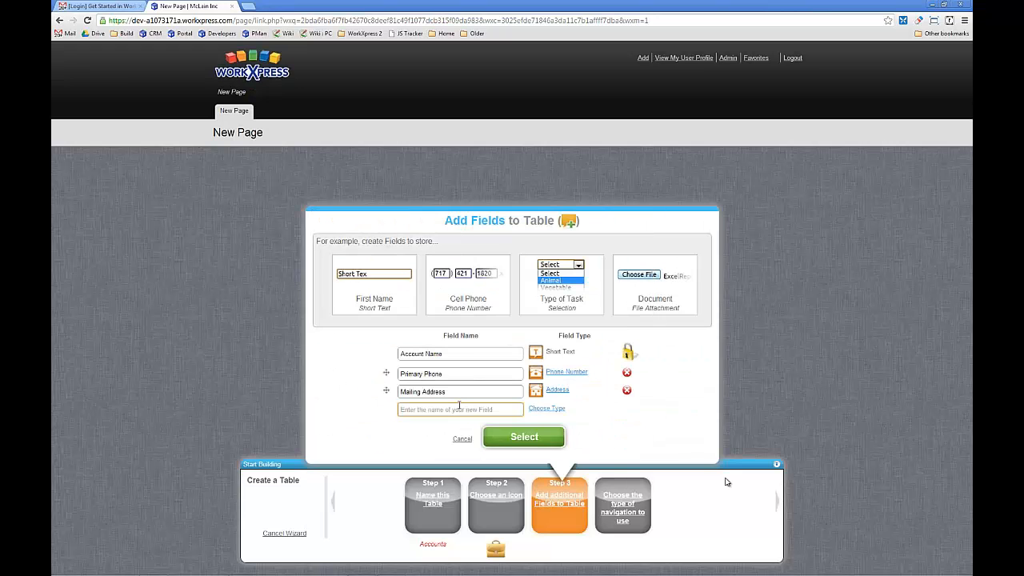
# - Add an Annual Revenue field of type Currency and accept the Account table's field list
pyautogui.write('Annual Revenue')
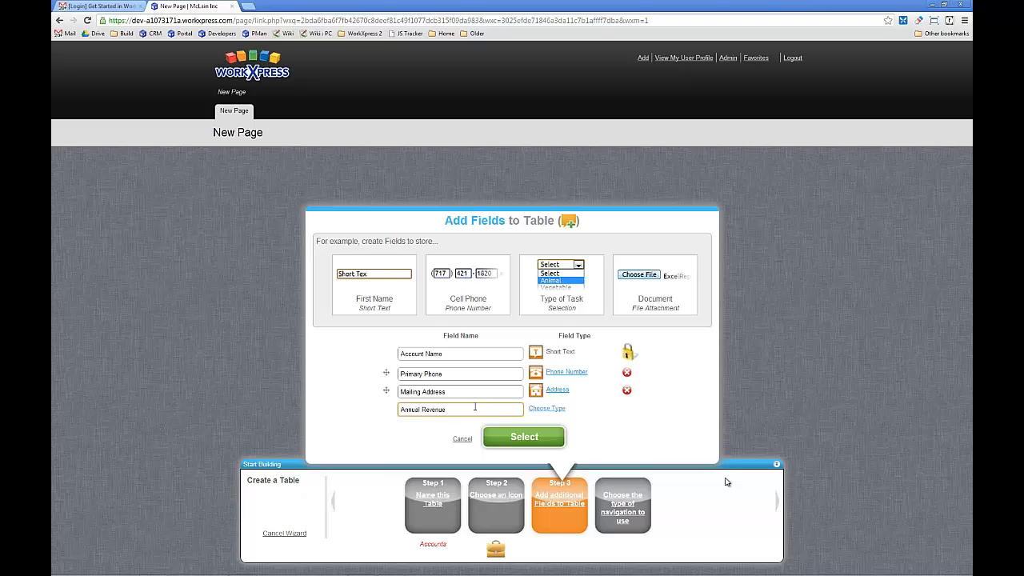
pyautogui.click(547, 408)
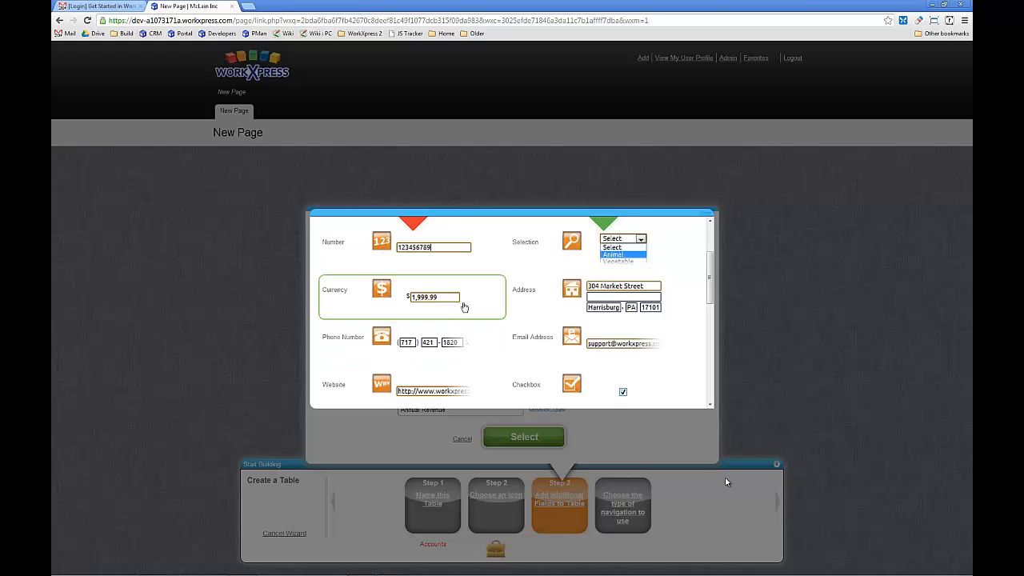
pyautogui.click(462, 305)
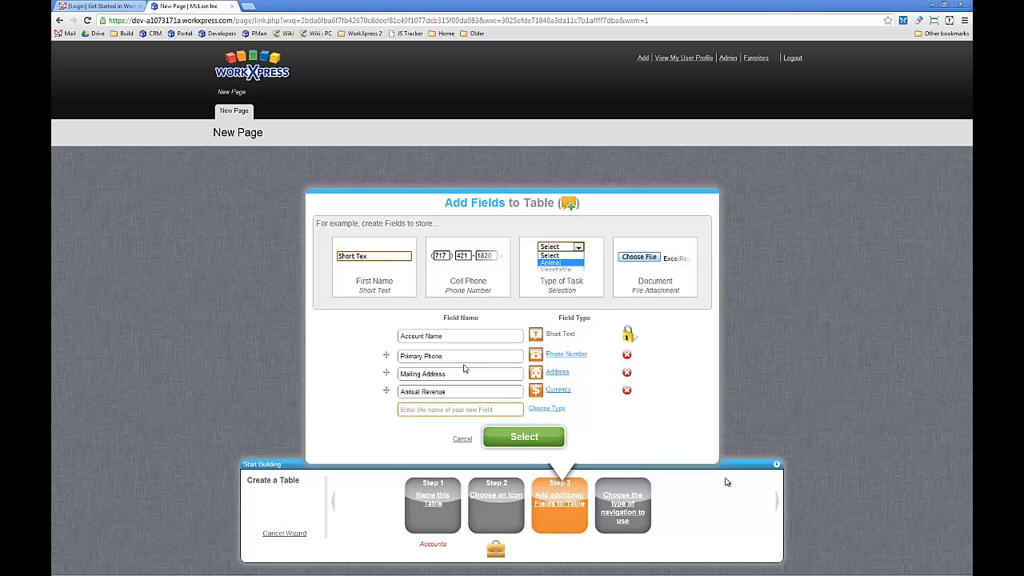
pyautogui.click(523, 437)
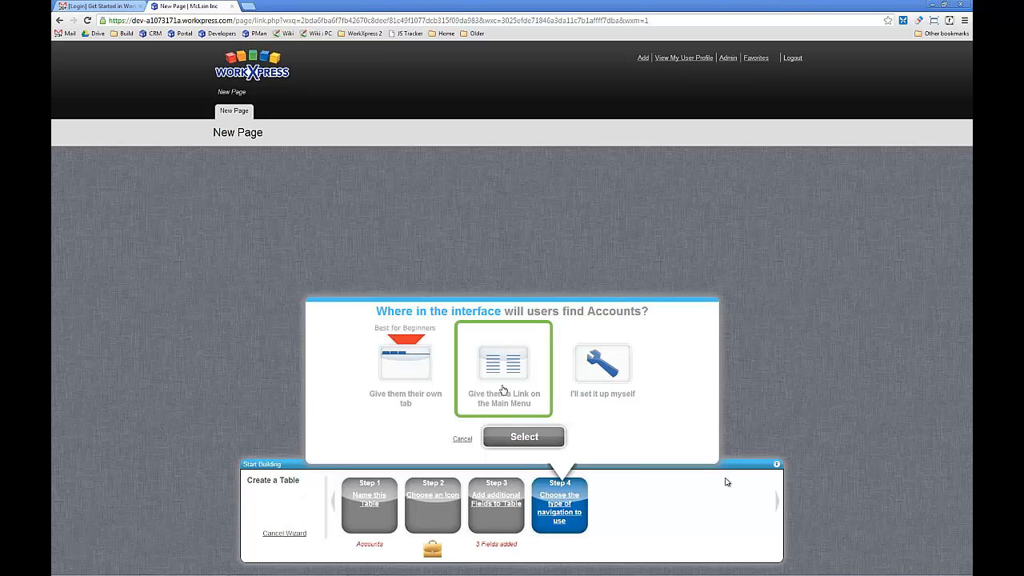
# - Give Accounts their own tab and finish the table with a list page, a view/edit details page and an add page
pyautogui.click(416, 374)
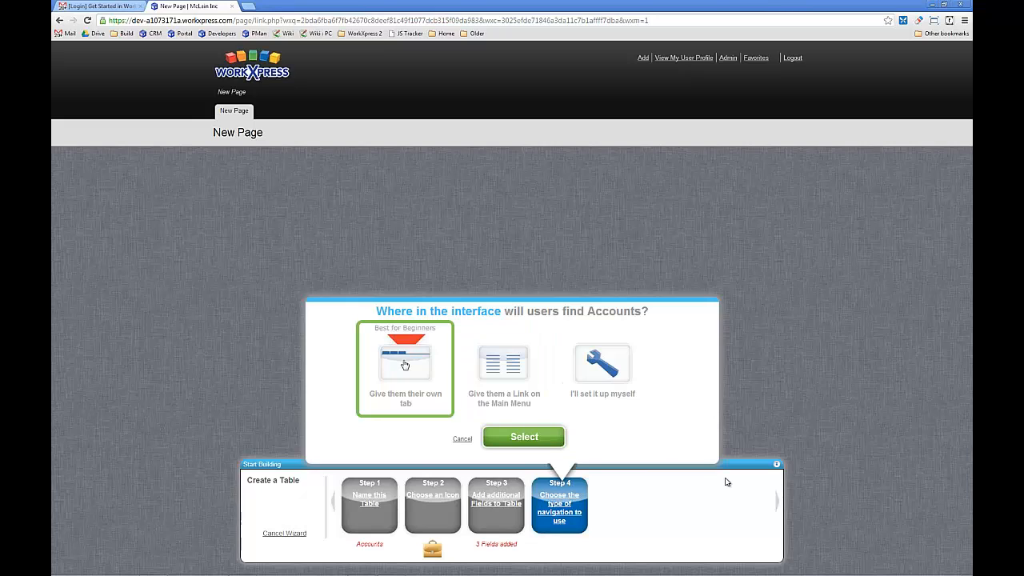
pyautogui.click(521, 437)
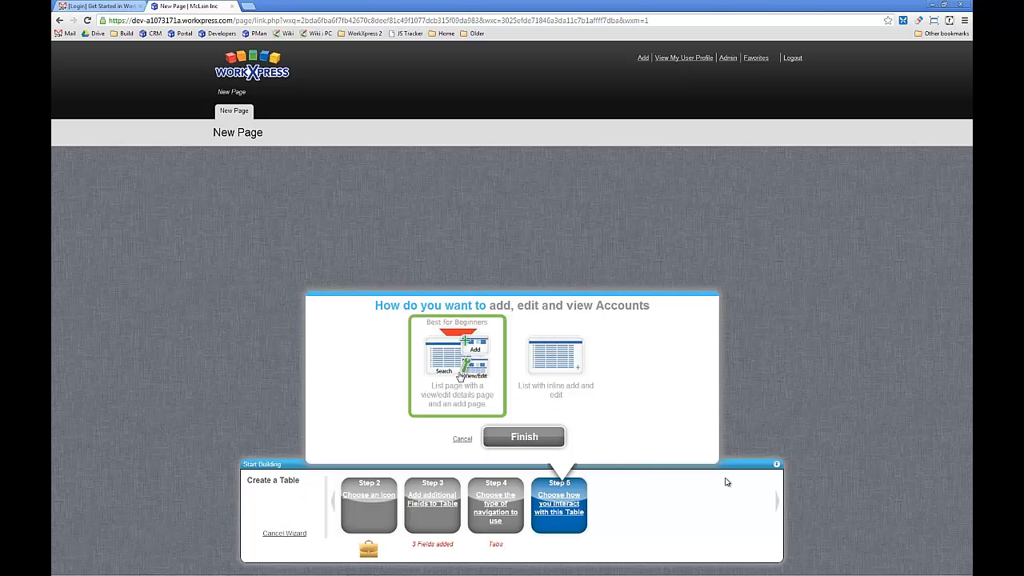
pyautogui.click(455, 360)
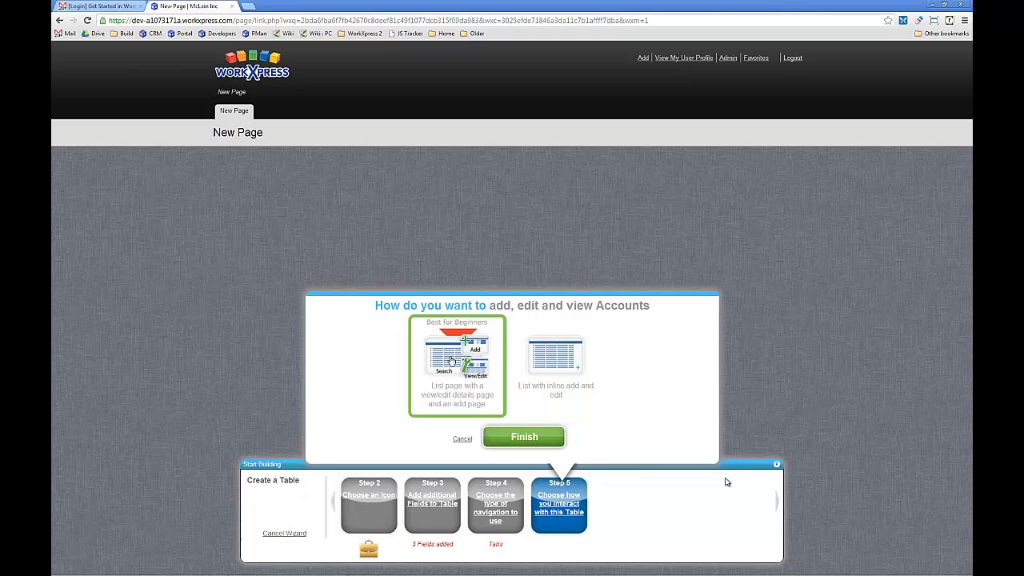
pyautogui.click(528, 438)
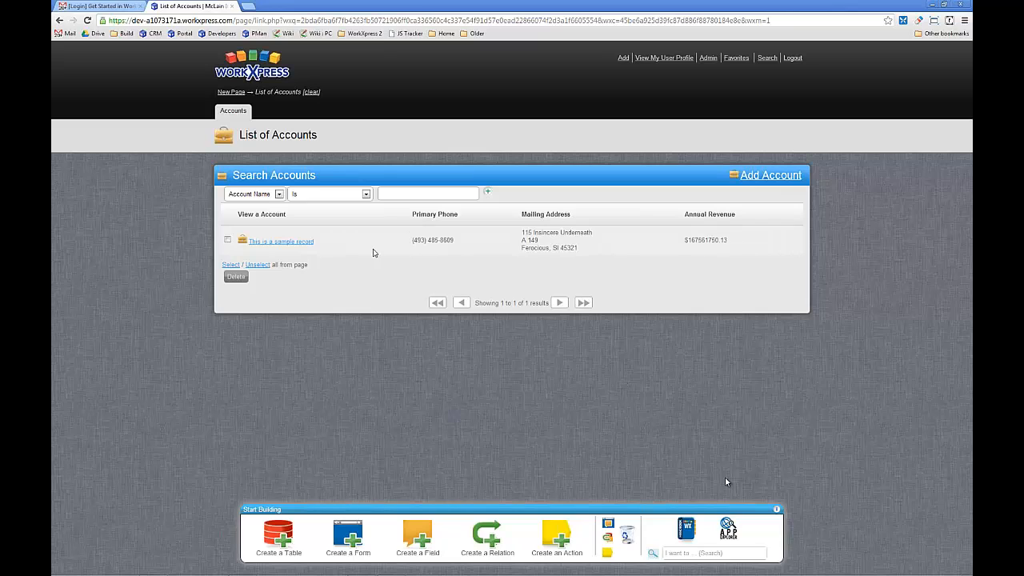
# - Filter the accounts list to records whose Annual Revenue Is Greater Than $1000000
pyautogui.click(276, 195)
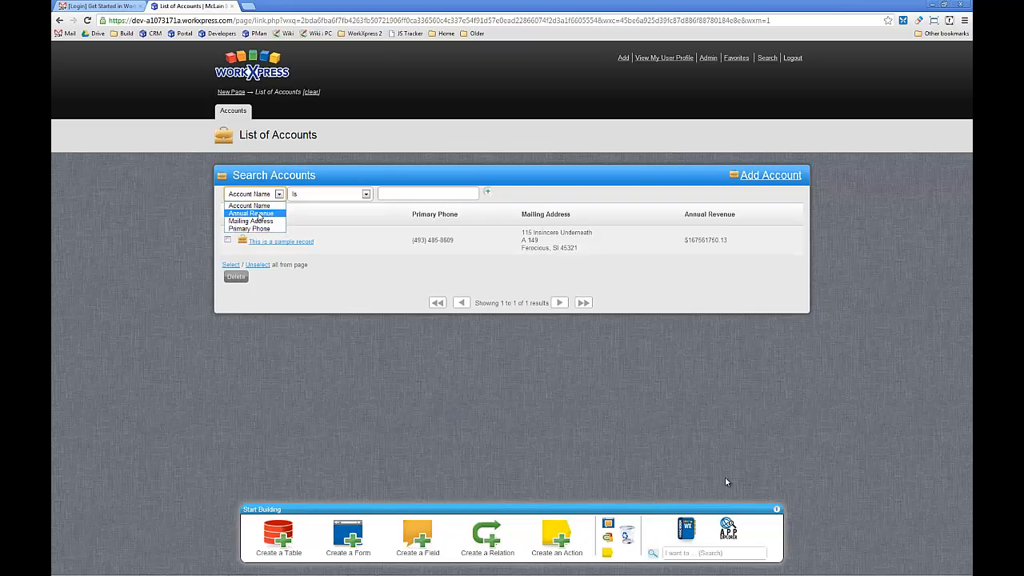
pyautogui.click(261, 214)
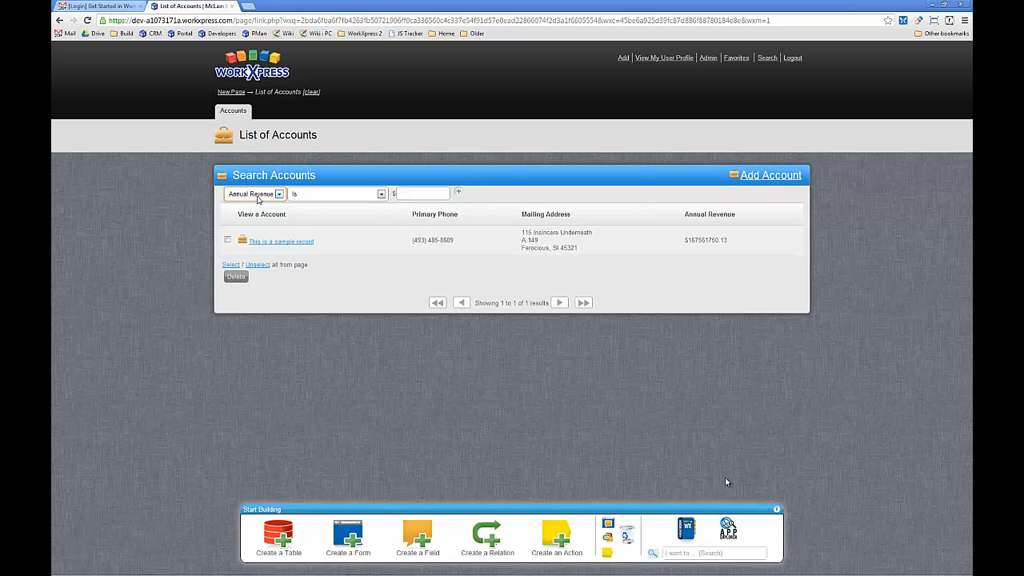
pyautogui.click(332, 196)
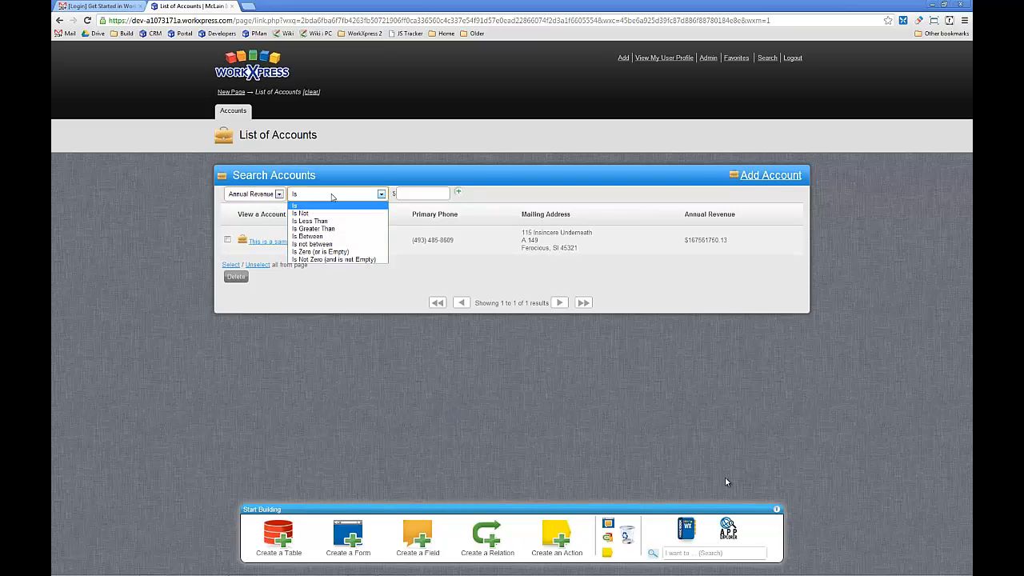
pyautogui.click(358, 228)
pyautogui.click(411, 192)
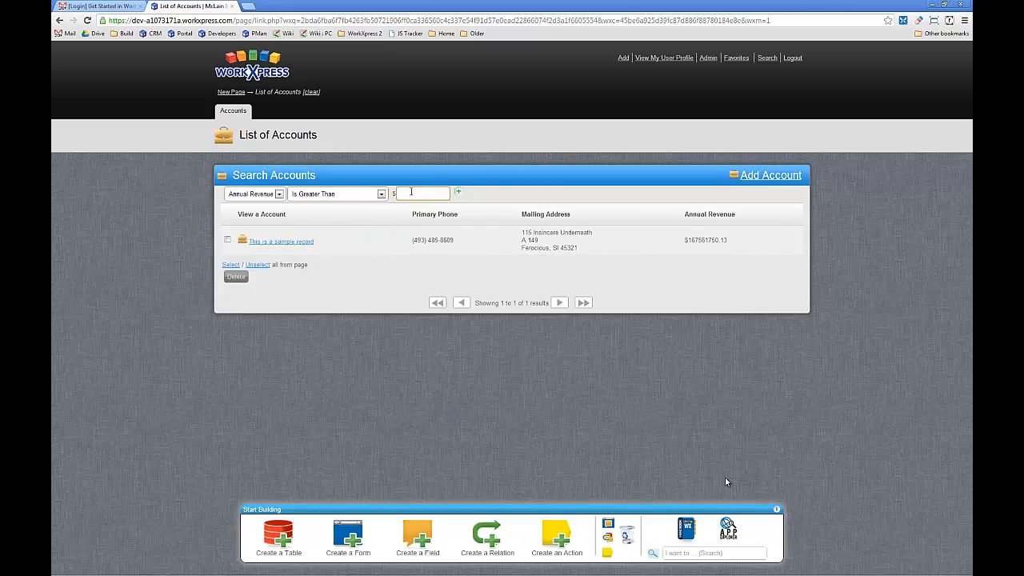
pyautogui.write('1000000')
pyautogui.press('Return')
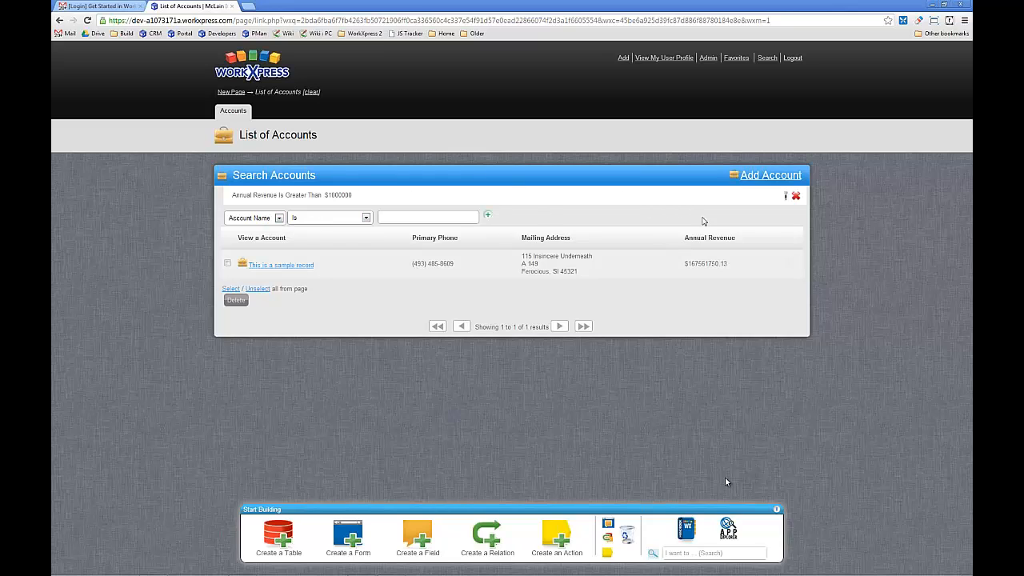
# - Remove the Annual Revenue filter and open the sample account record's details
pyautogui.click(796, 196)
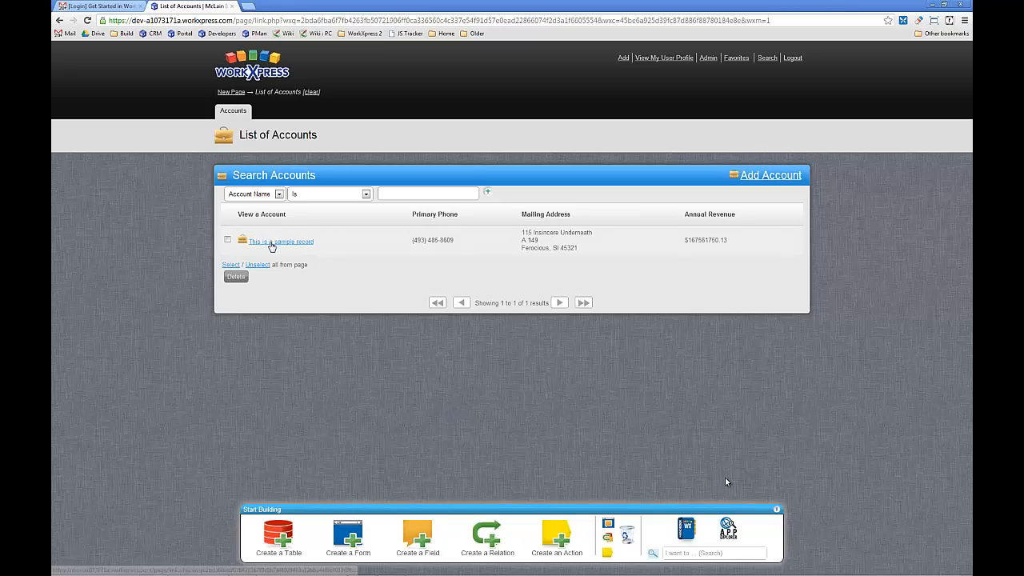
pyautogui.click(272, 244)
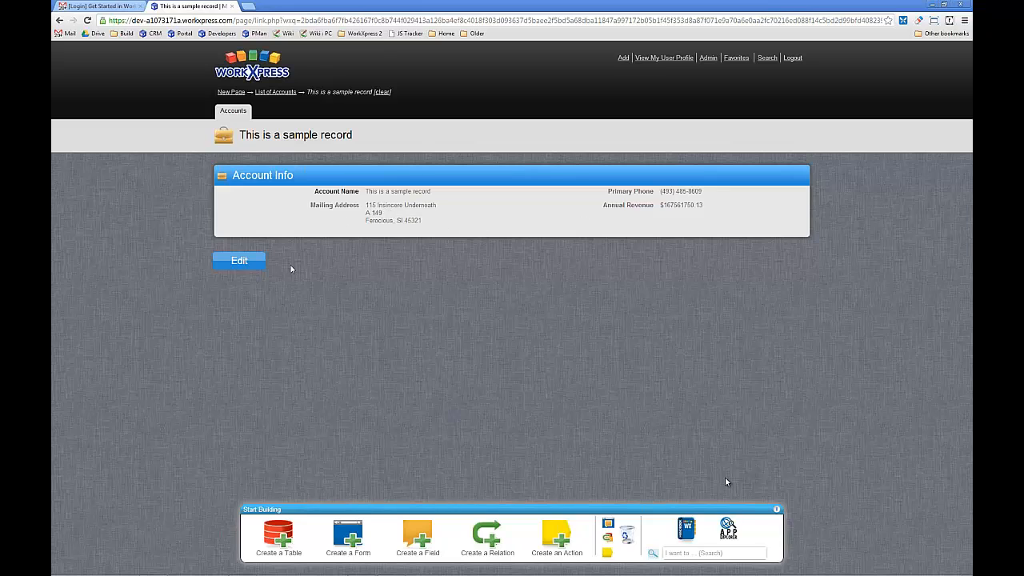
# - Open the sample account record for editing, save it and return to the accounts list
pyautogui.click(248, 266)
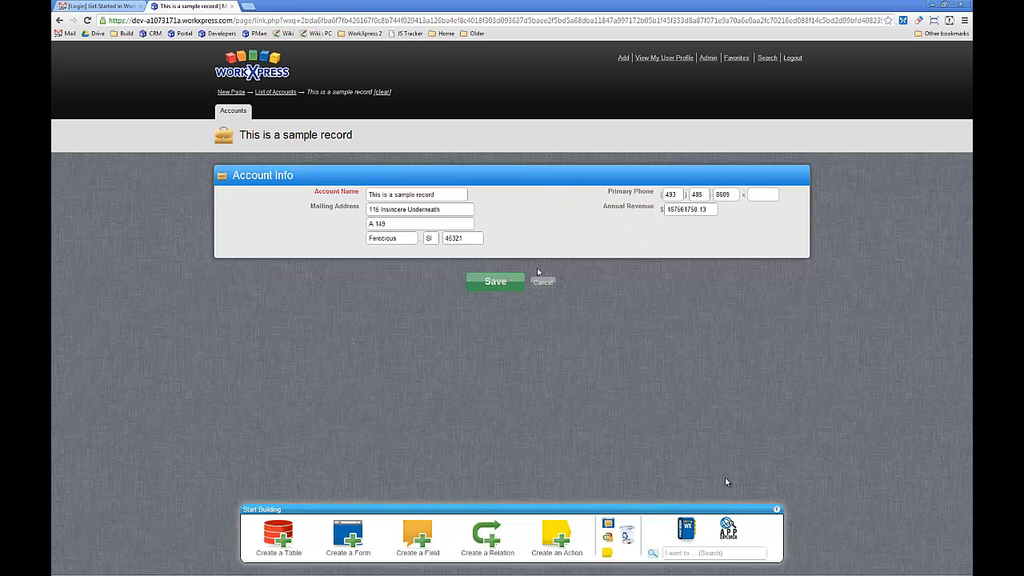
pyautogui.click(494, 282)
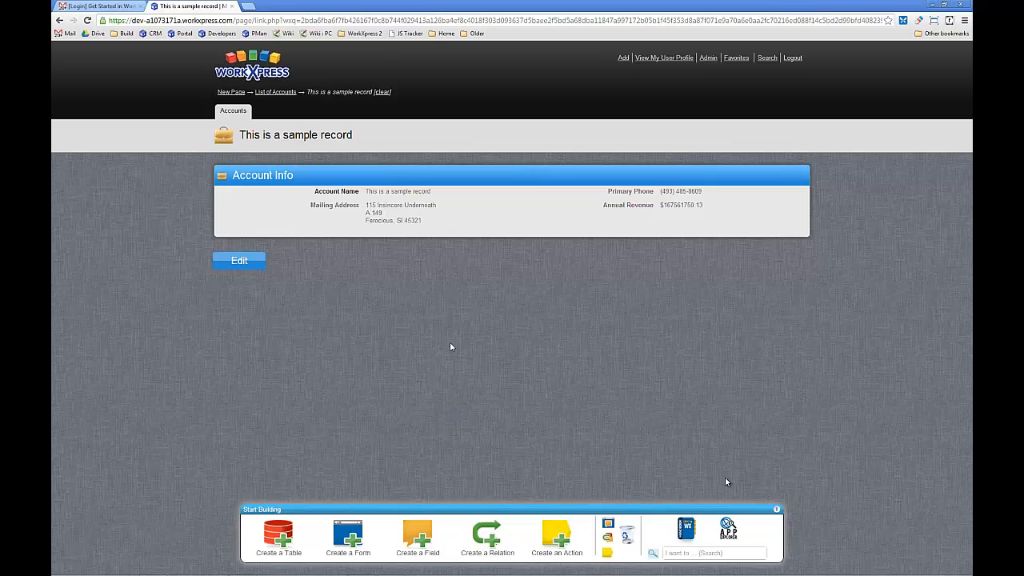
pyautogui.click(232, 111)
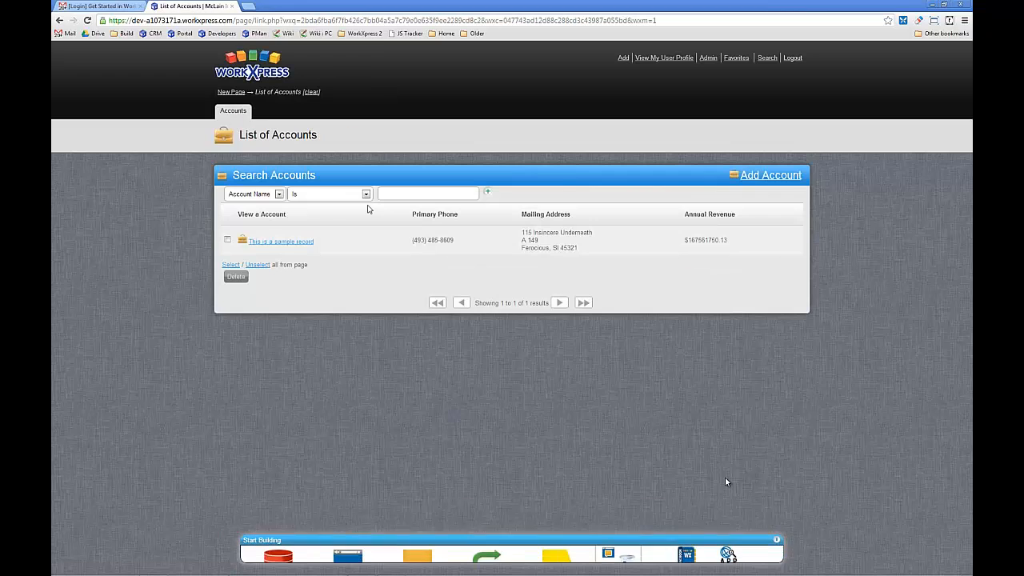
# - Start a new account record named McLain Inc and fill in its primary phone number
pyautogui.click(780, 177)
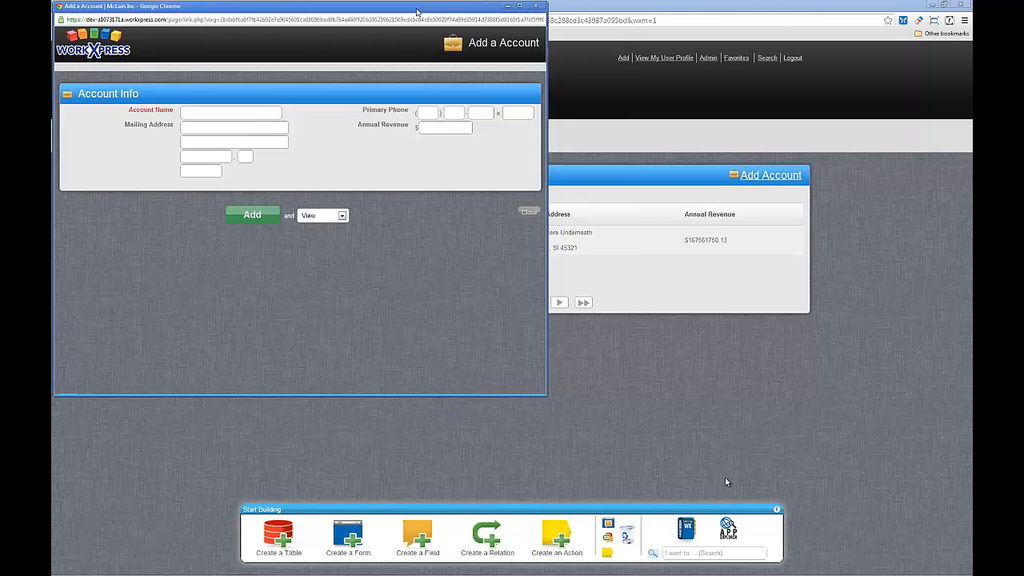
pyautogui.moveTo(416, 10); pyautogui.dragTo(593, 48)
pyautogui.click(439, 151)
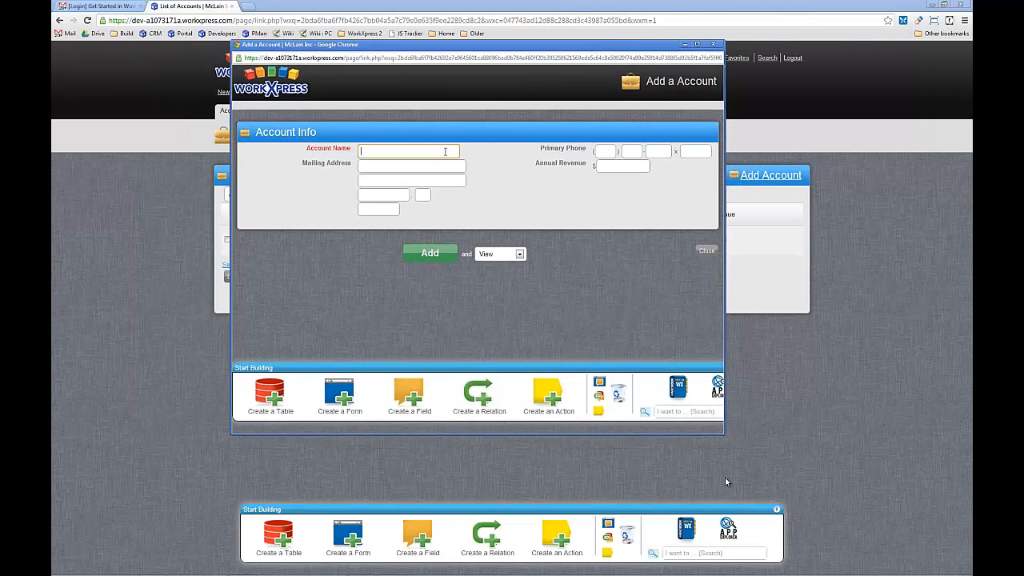
pyautogui.write('McLain Inc')
pyautogui.press('Tab')
pyautogui.press('Tab')
pyautogui.hotkey('shift', 'Tab')
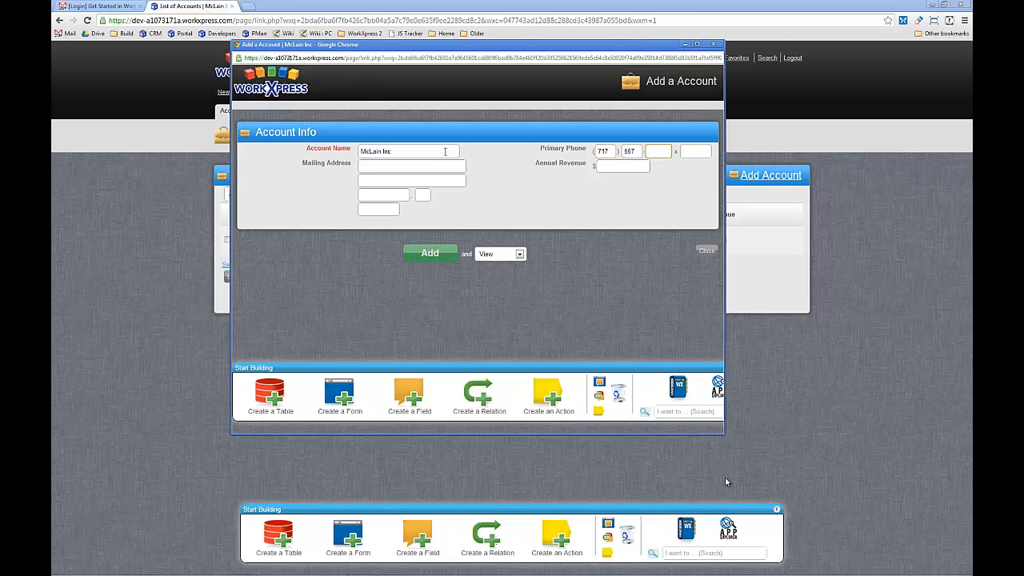
# - Fill in the new account's mailing address with street, city, state and postal code
pyautogui.click(447, 168)
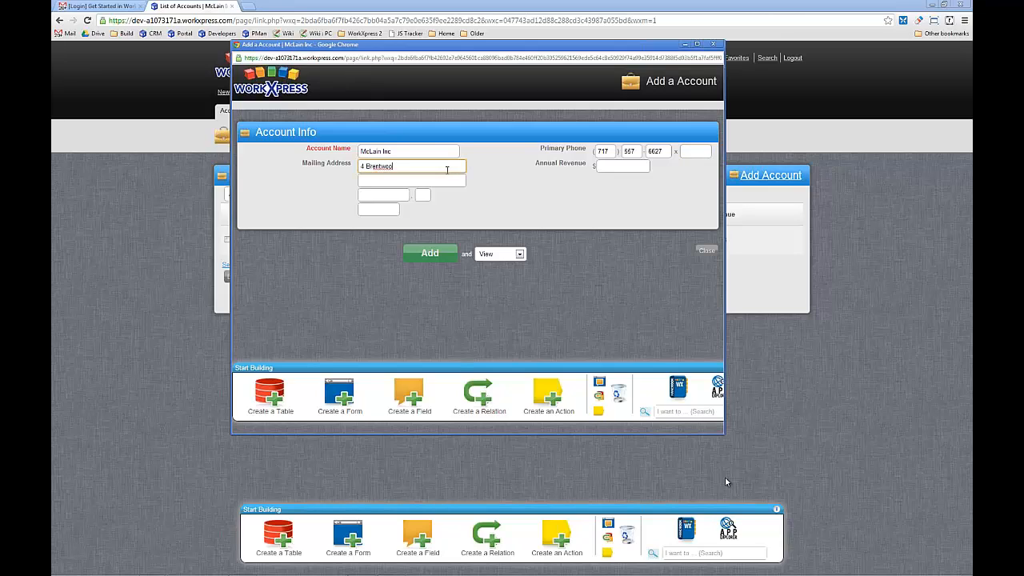
pyautogui.press('Tab')
pyautogui.write('Cam')
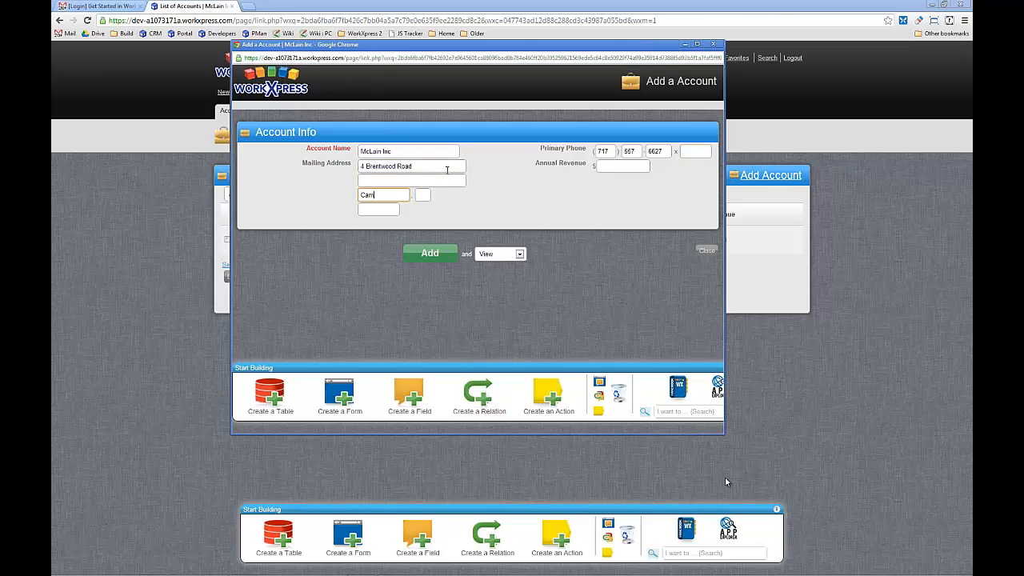
pyautogui.write('p Hill')
pyautogui.press('Tab')
pyautogui.write('PA')
pyautogui.press('Tab')
pyautogui.write('176')
# - Set the account's annual revenue to 1250000 and add the record
pyautogui.click(638, 167)
pyautogui.write('1250000')
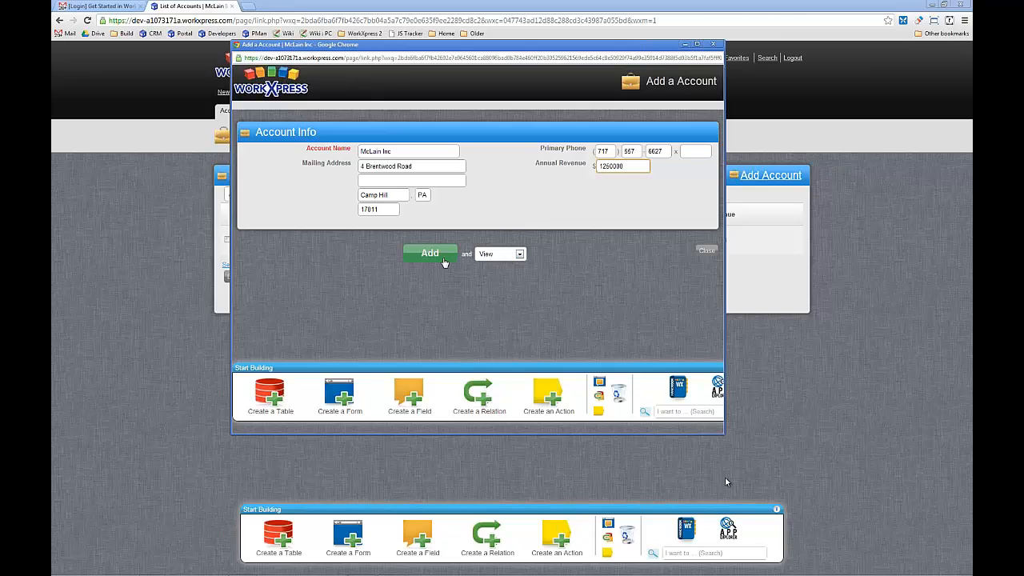
pyautogui.click(503, 254)
pyautogui.click(448, 259)
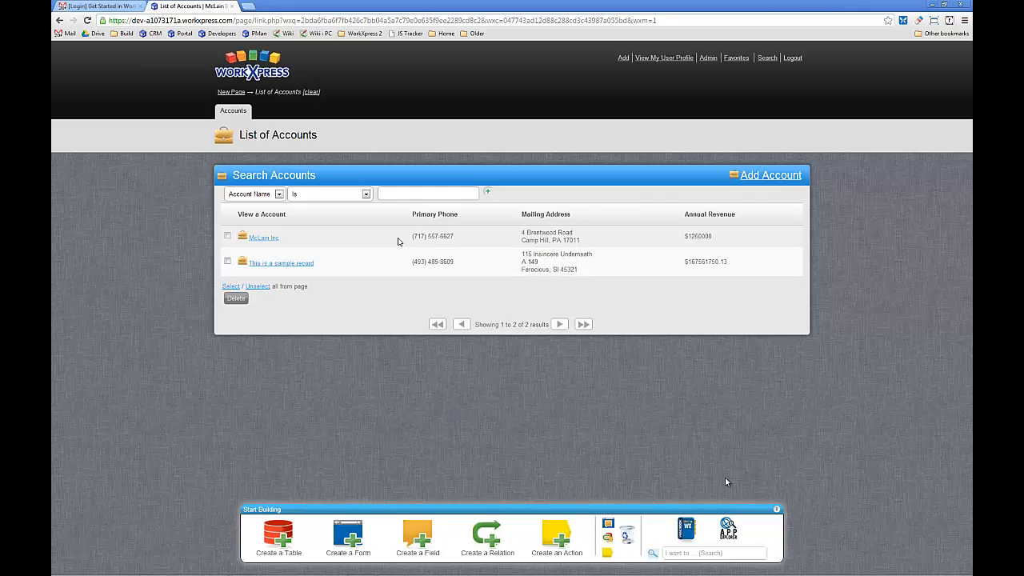
# - Delete the sample record from the accounts list, keeping the McLain Inc account
pyautogui.click(227, 262)
pyautogui.click(236, 300)
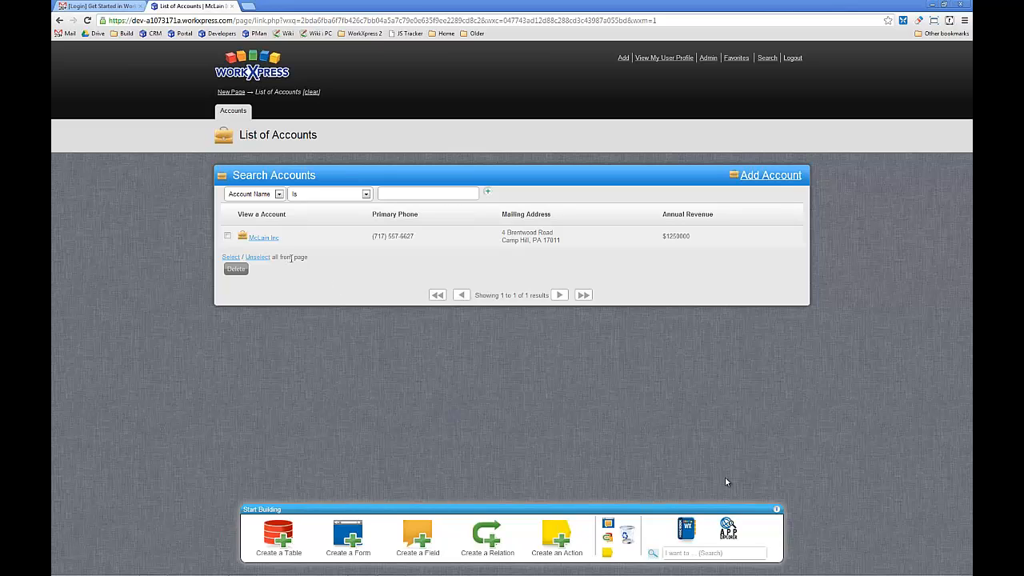
pyautogui.click(228, 238)
pyautogui.click(228, 238)
# - Create a new table whose records are called Contact and give it the businessperson with briefcase icon
pyautogui.click(277, 538)
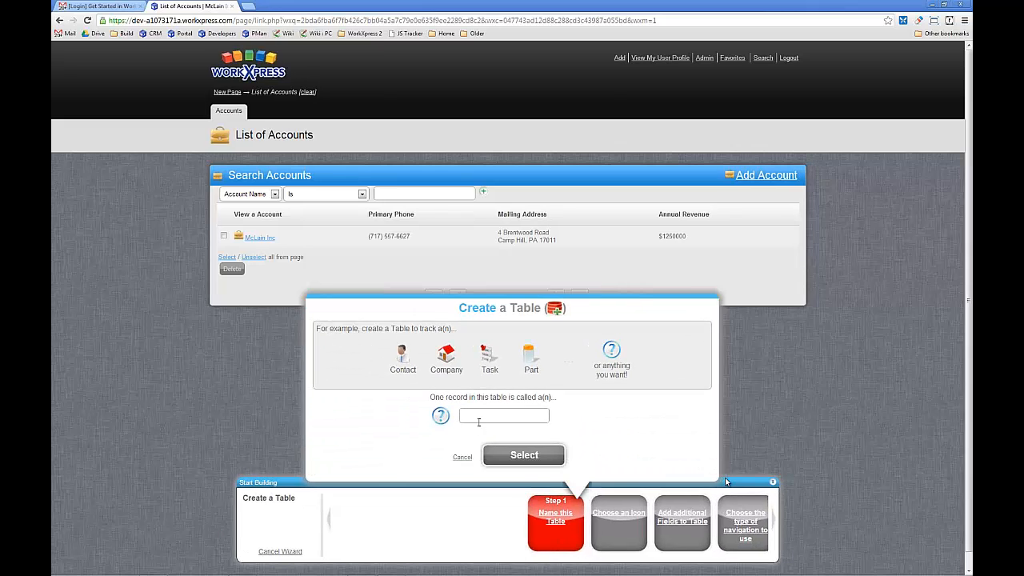
pyautogui.click(479, 420)
pyautogui.write('Contact')
pyautogui.press('Tab')
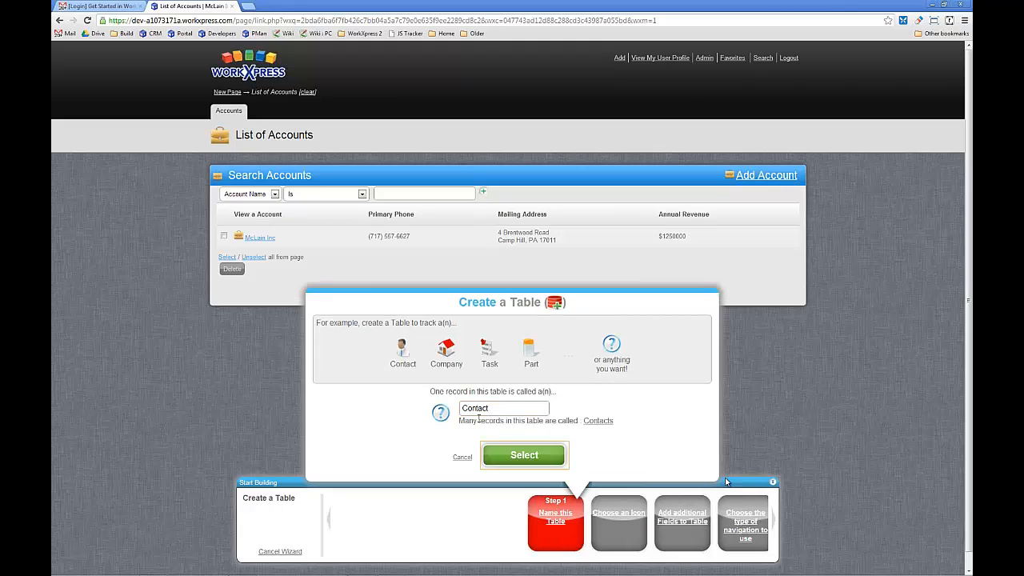
pyautogui.press('Return')
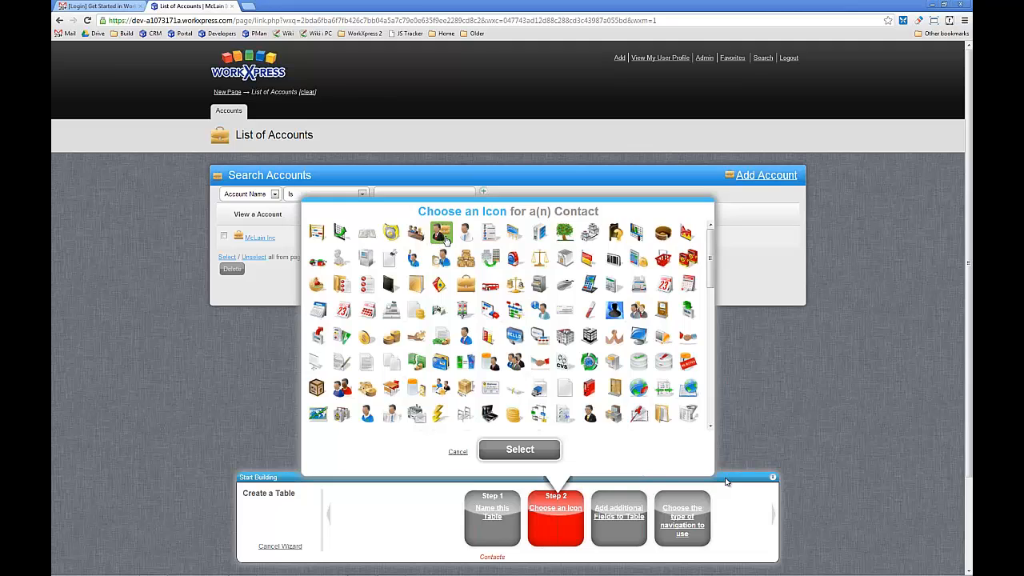
pyautogui.click(443, 233)
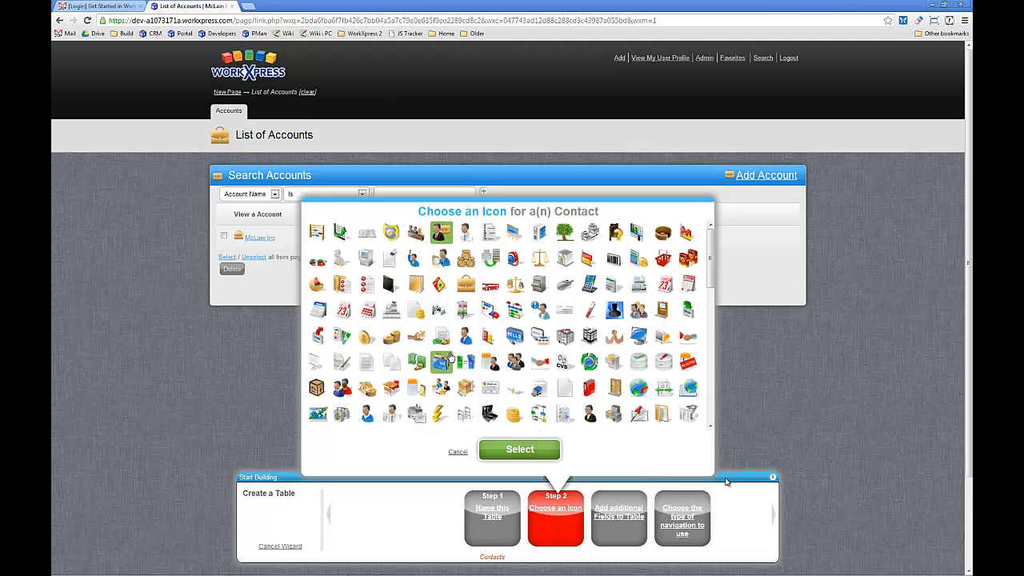
pyautogui.click(504, 453)
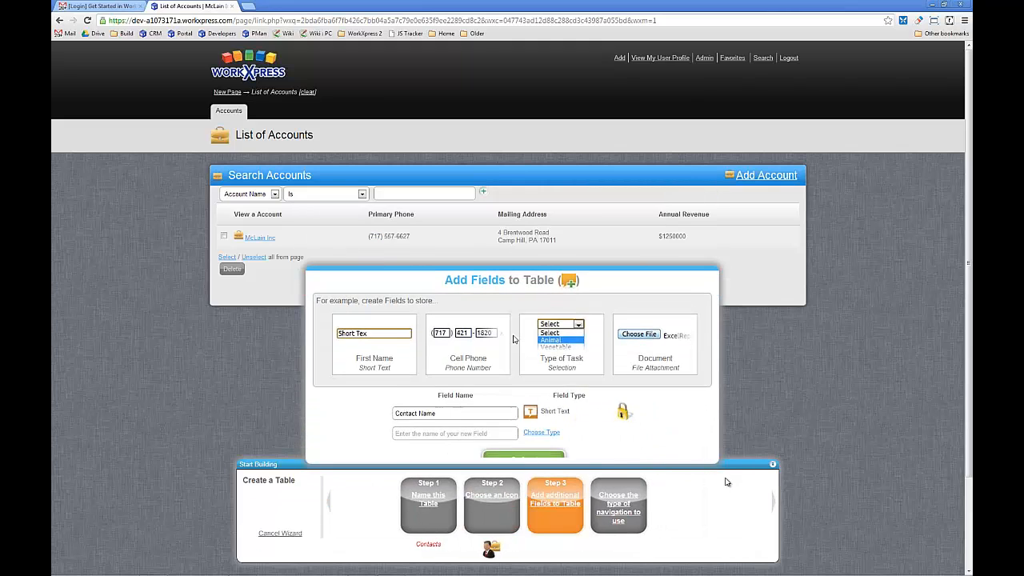
# - Add a First Name field of type Short Text to the Contact table
pyautogui.click(470, 409)
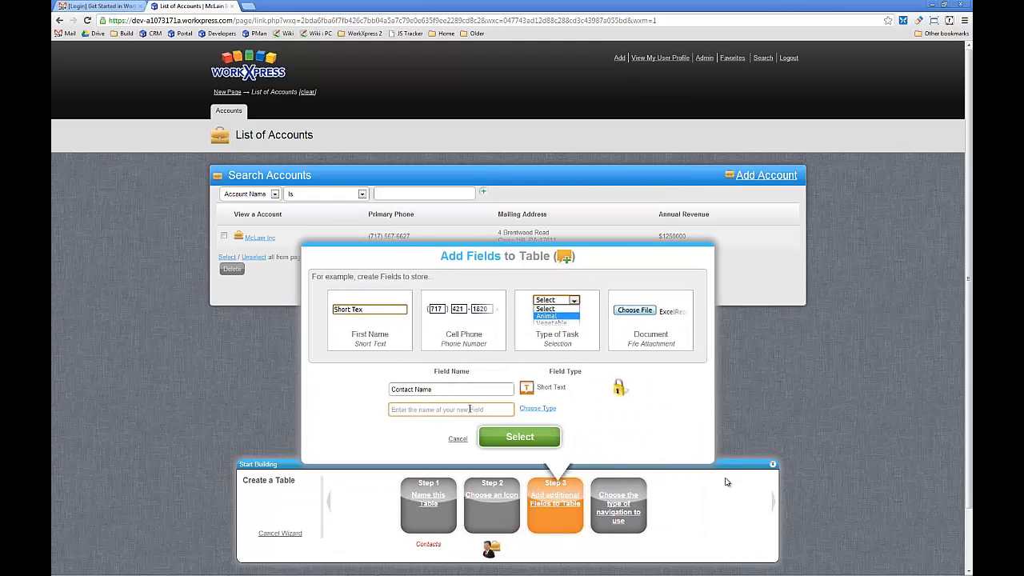
pyautogui.write('First Name')
pyautogui.click(537, 409)
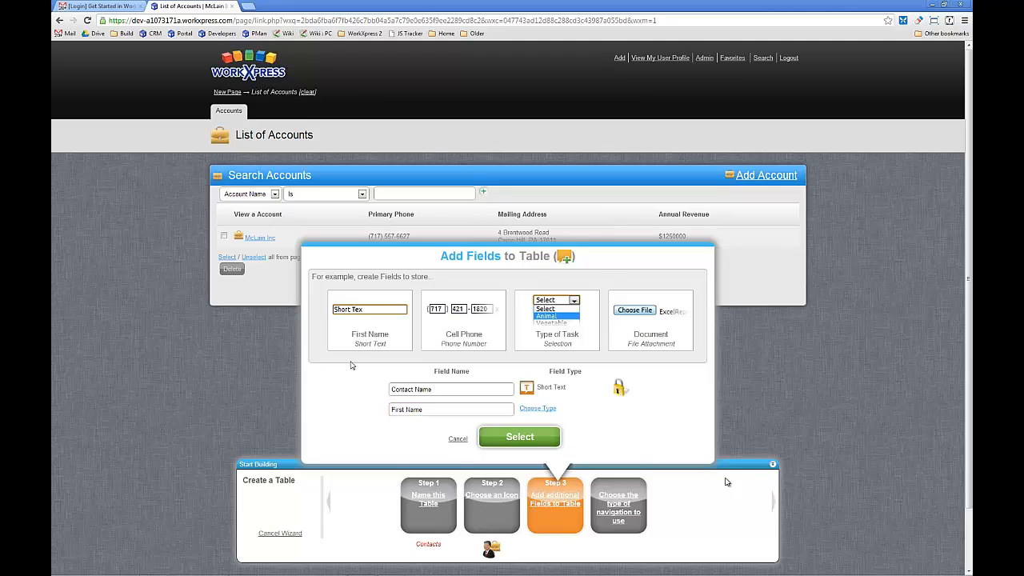
pyautogui.click(408, 272)
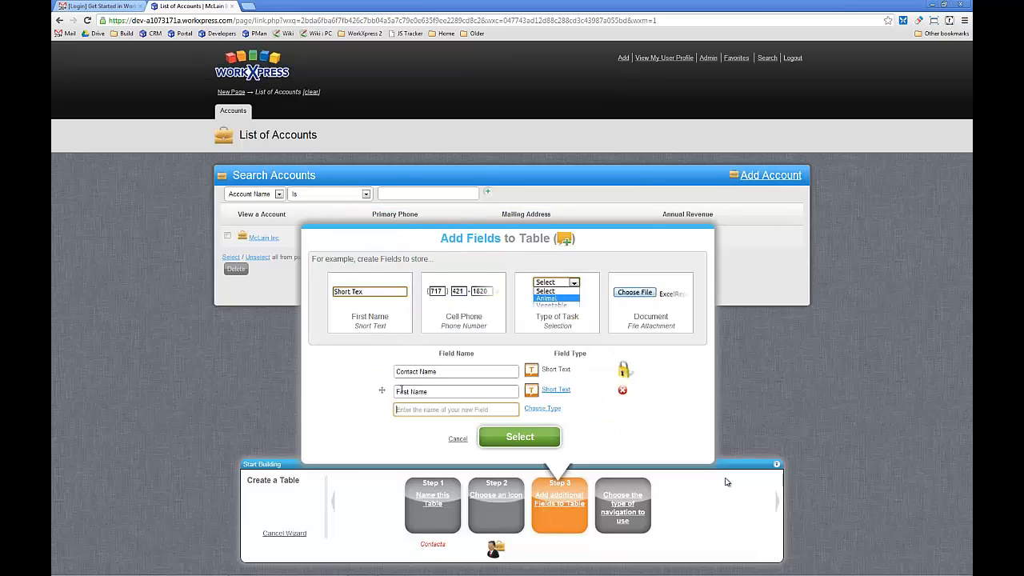
# - Add a Last Name field of type Short Text to the Contact table
pyautogui.write('Mo')
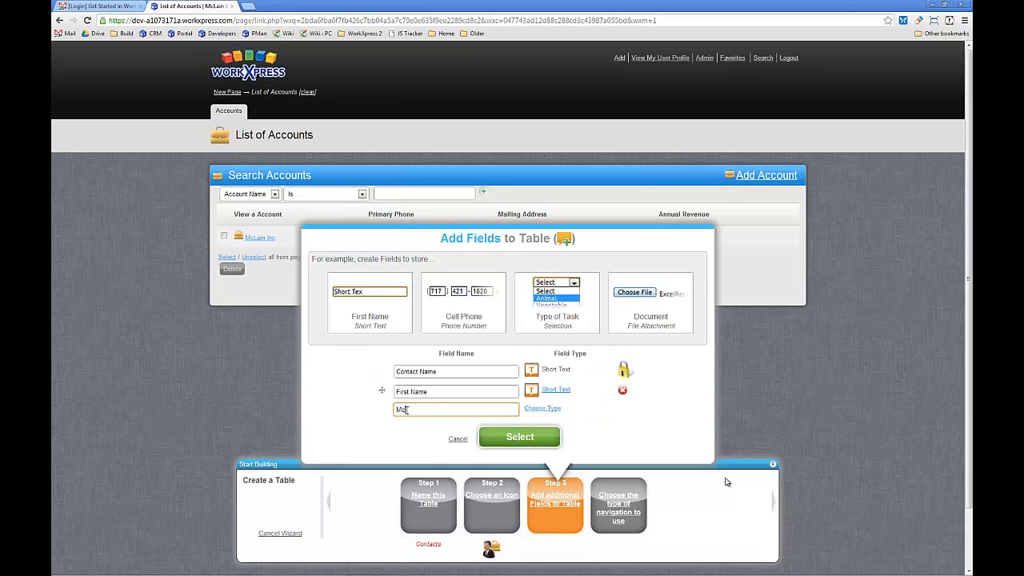
pyautogui.write('cLain')
pyautogui.press('Tab')
pyautogui.doubleClick(436, 411)
pyautogui.write('Last Name')
pyautogui.click(542, 408)
pyautogui.click(419, 270)
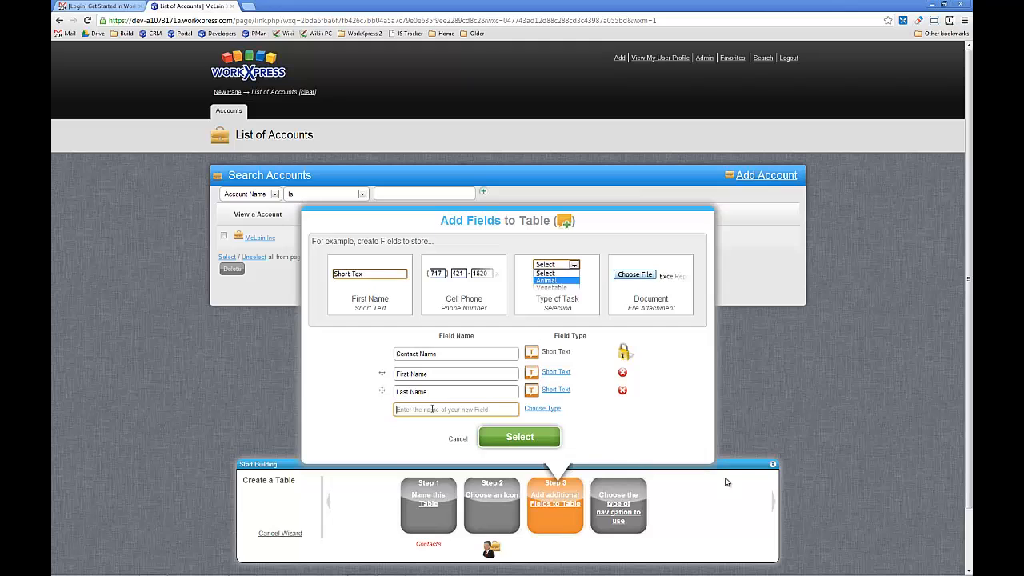
# - Add a Primary Phone field of type Phone Number to the Contact table
pyautogui.write('Primary Phone')
pyautogui.click(543, 408)
pyautogui.scroll(-3, 450, 326)
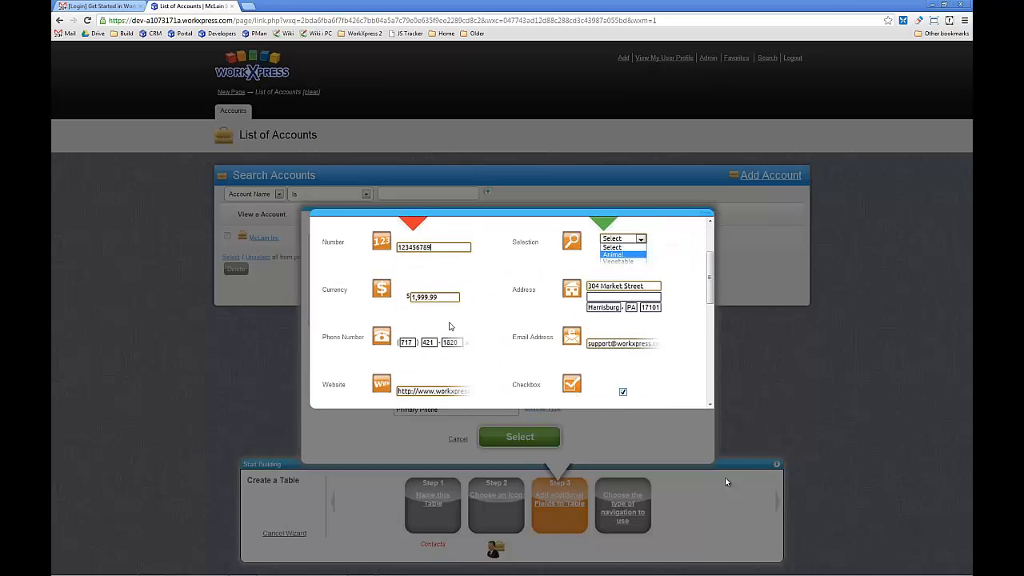
pyautogui.click(452, 339)
# - Add an Email Address field of type Email Address to the Contact table
pyautogui.write('ERmail')
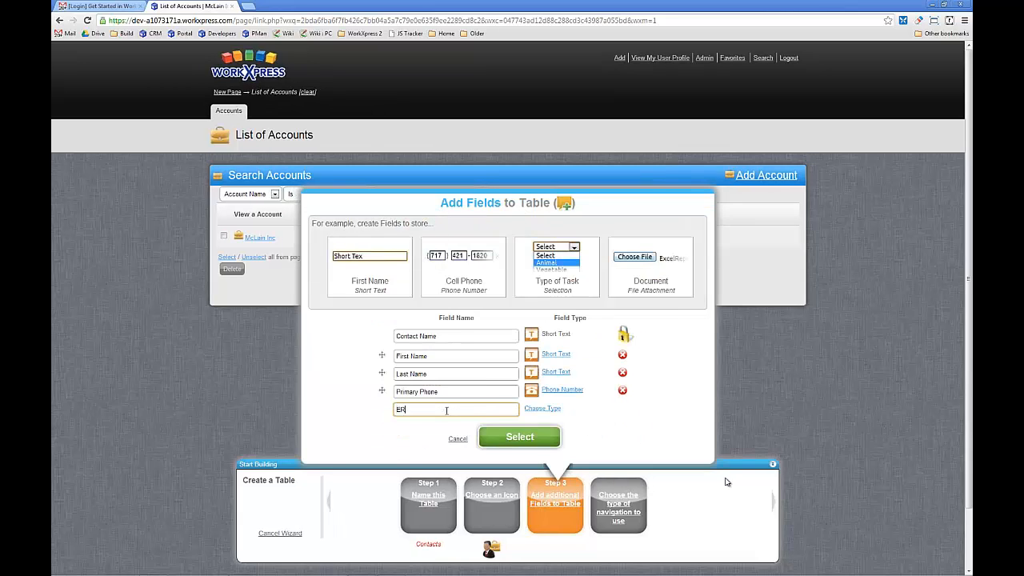
pyautogui.press('BackSpace')
pyautogui.press('BackSpace')
pyautogui.write('mail Address')
pyautogui.click(532, 409)
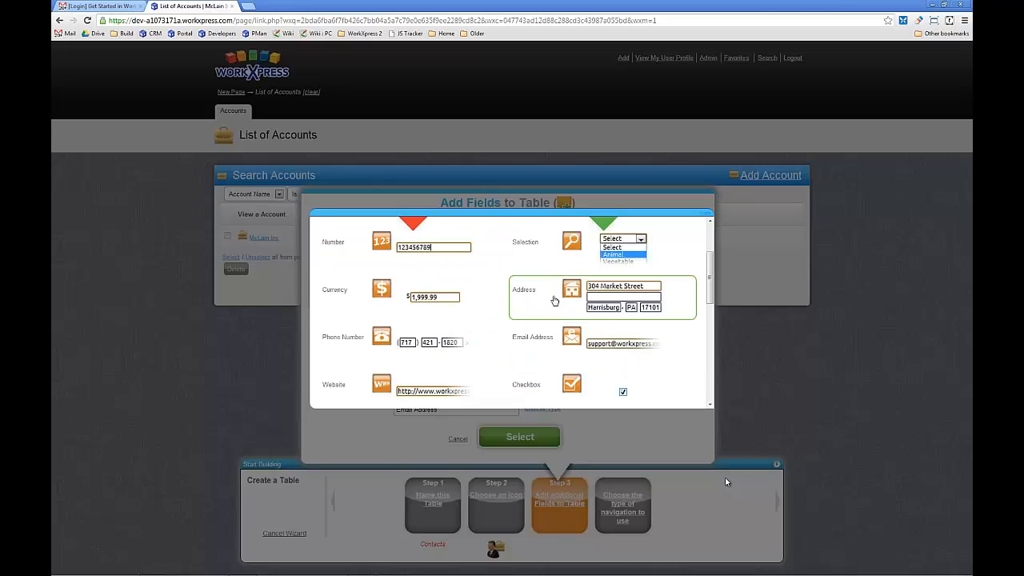
pyautogui.click(536, 348)
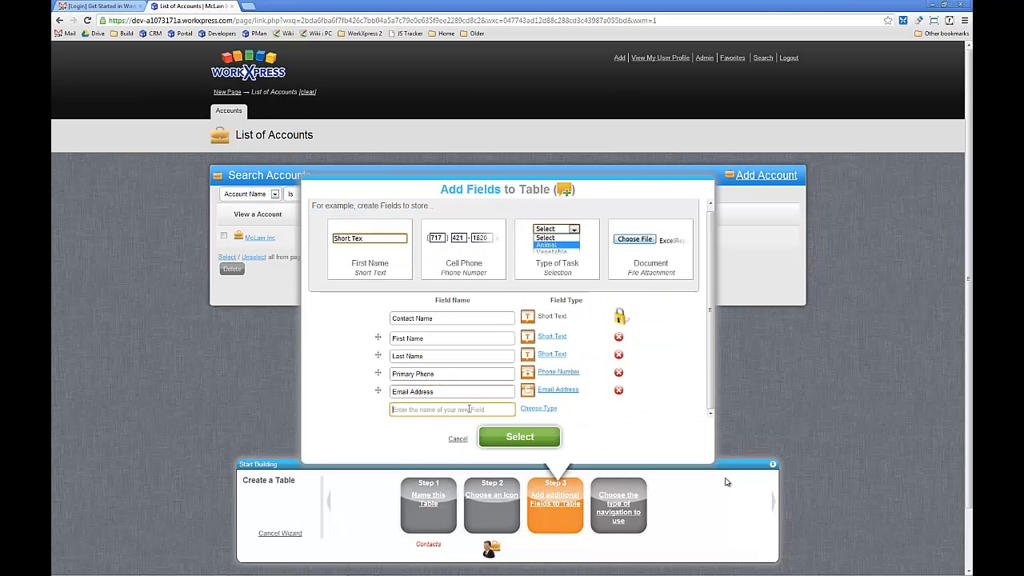
# - Add a Job Title field of type Short Text to the Contact table
pyautogui.write('Job Title')
pyautogui.click(532, 413)
pyautogui.click(376, 242)
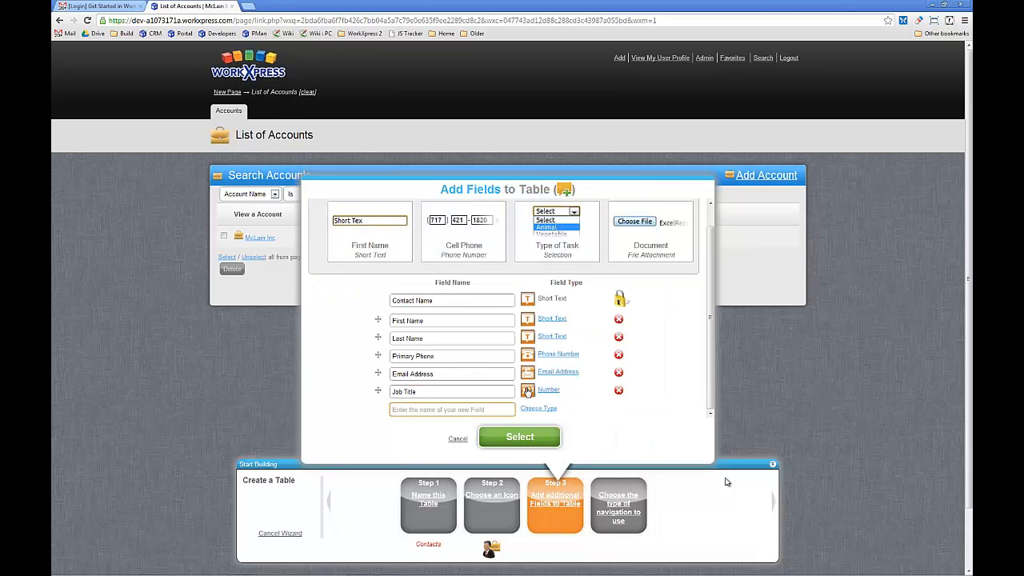
pyautogui.click(549, 391)
pyautogui.click(442, 288)
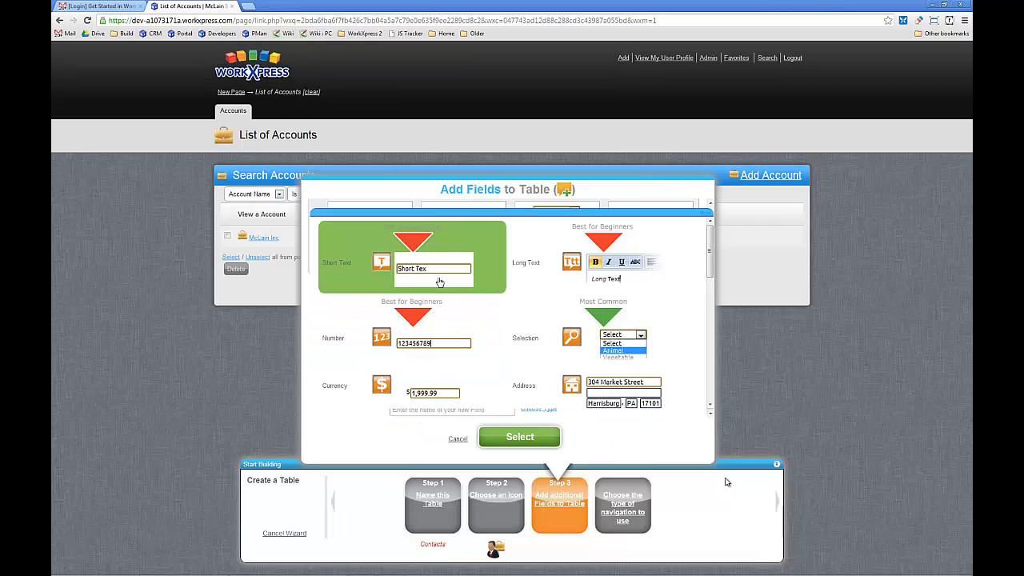
pyautogui.click(489, 395)
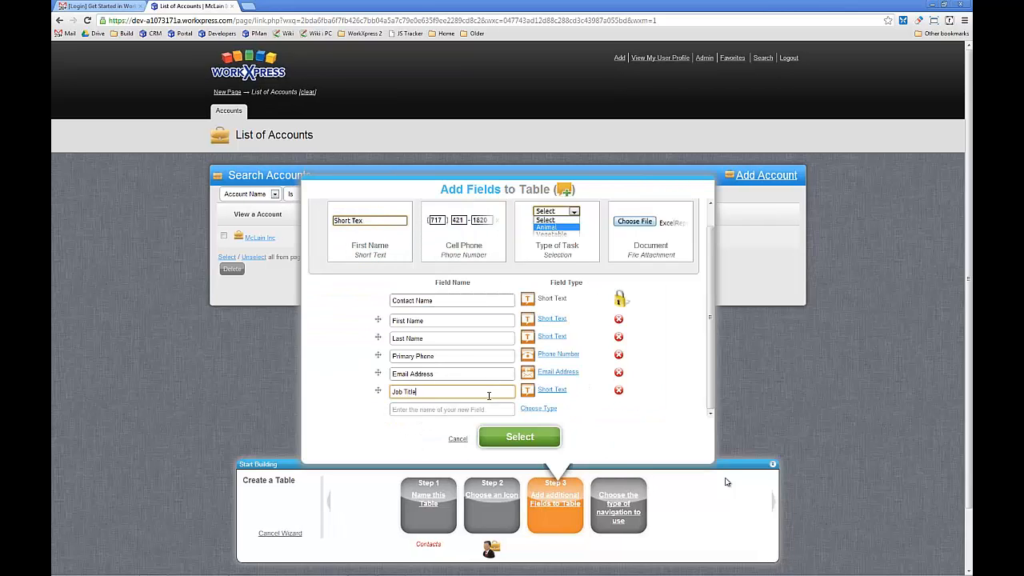
# - Accept the Contact field list and finish the table with its own tab and pages to add, edit and view contacts
pyautogui.click(516, 440)
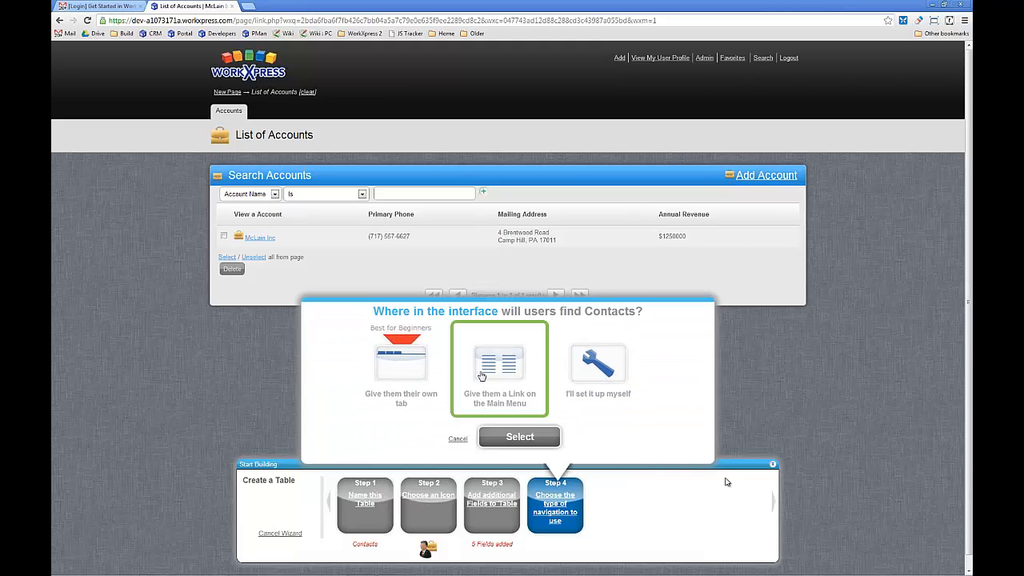
pyautogui.click(516, 439)
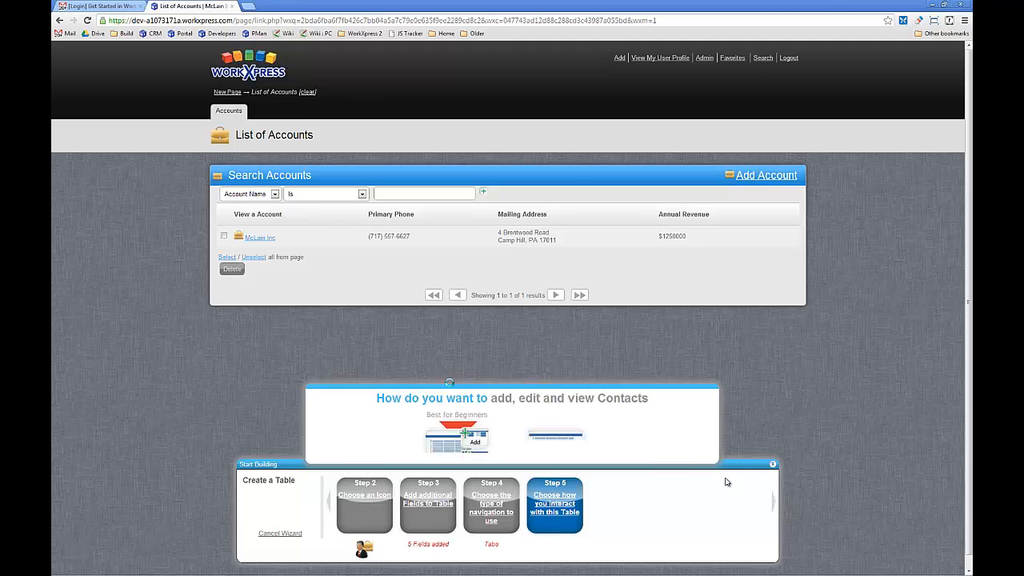
pyautogui.click(496, 438)
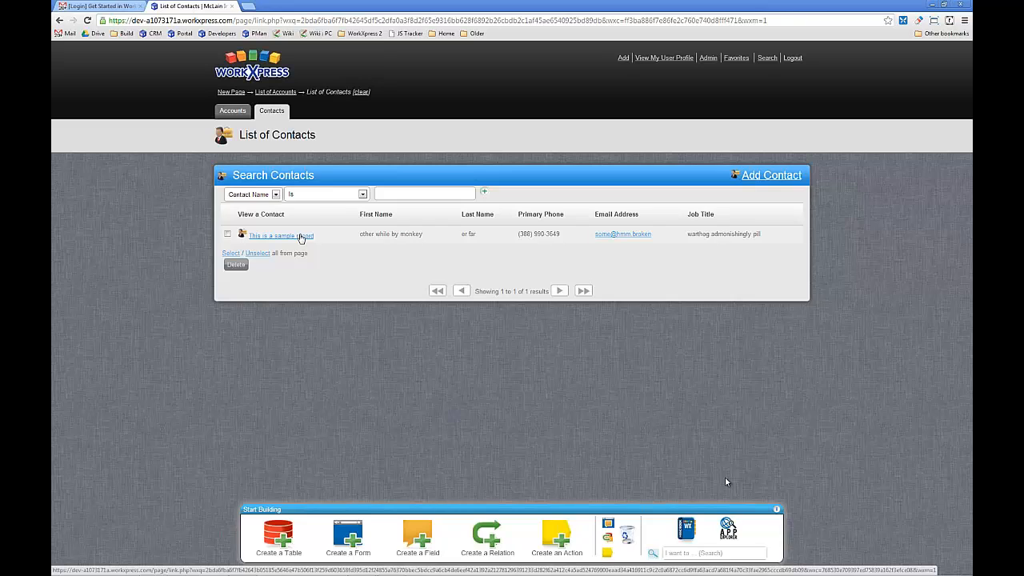
# - Delete the sample record from the contacts list and open the form for adding a contact
pyautogui.click(227, 233)
pyautogui.click(228, 267)
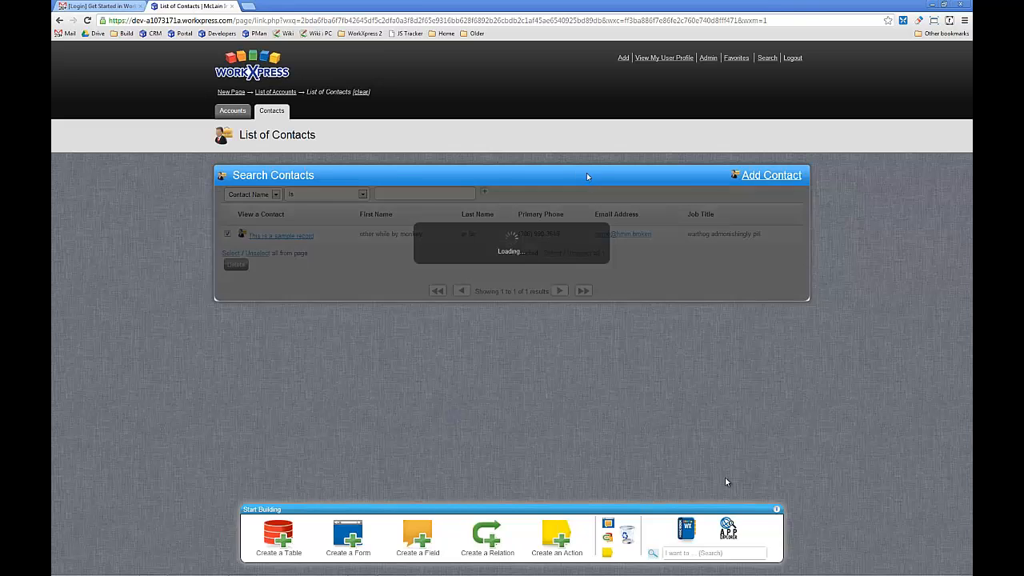
pyautogui.click(764, 178)
pyautogui.moveTo(388, 14); pyautogui.dragTo(588, 88)
# - Fill in the new contact's full name, first name, last name and primary phone number
pyautogui.click(480, 187)
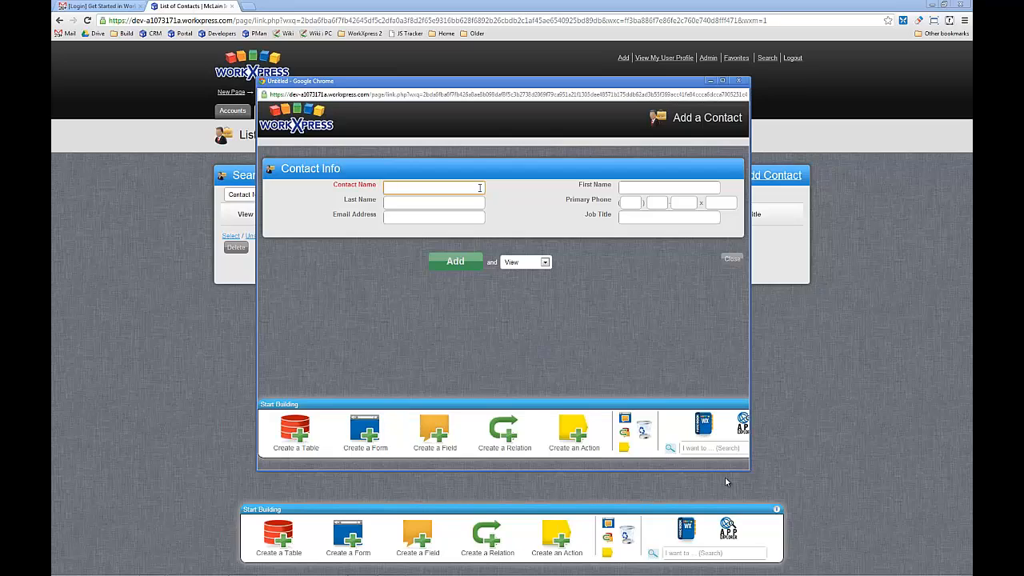
pyautogui.press('Tab')
pyautogui.press('Tab')
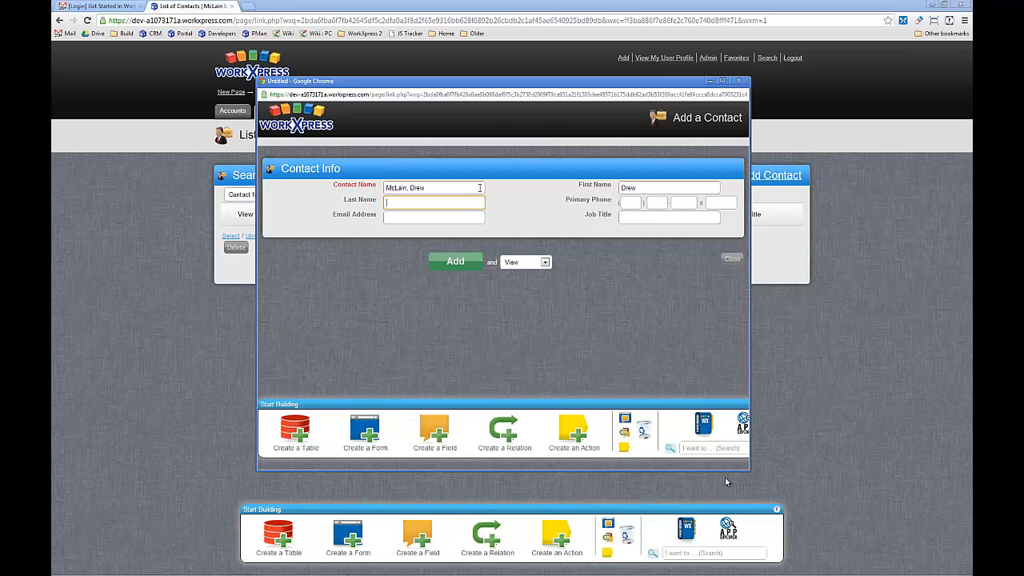
pyautogui.press('Tab')
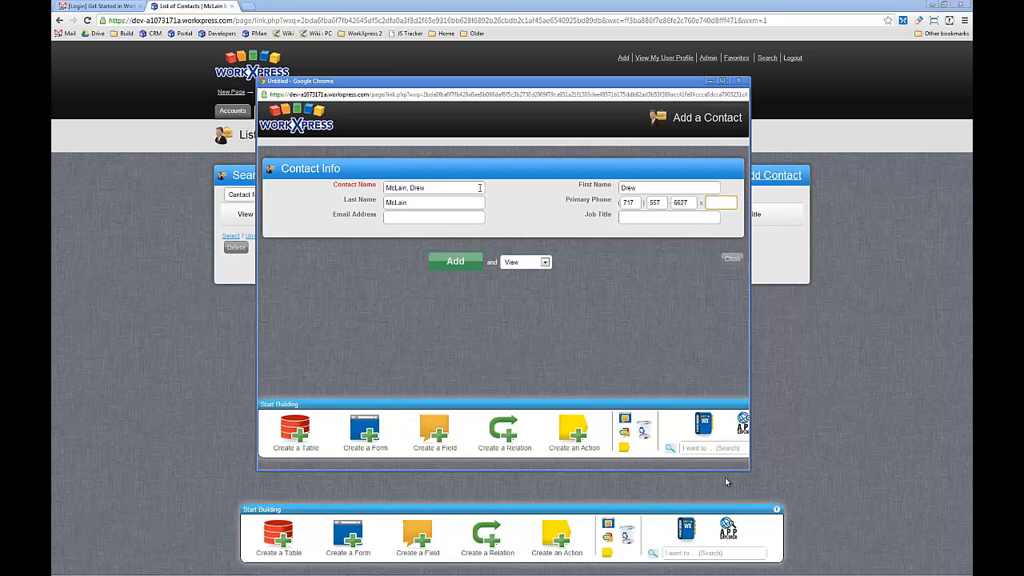
# - Fill in the new contact's email address, set the Job Title to Builder, and add the contact
pyautogui.press('Tab')
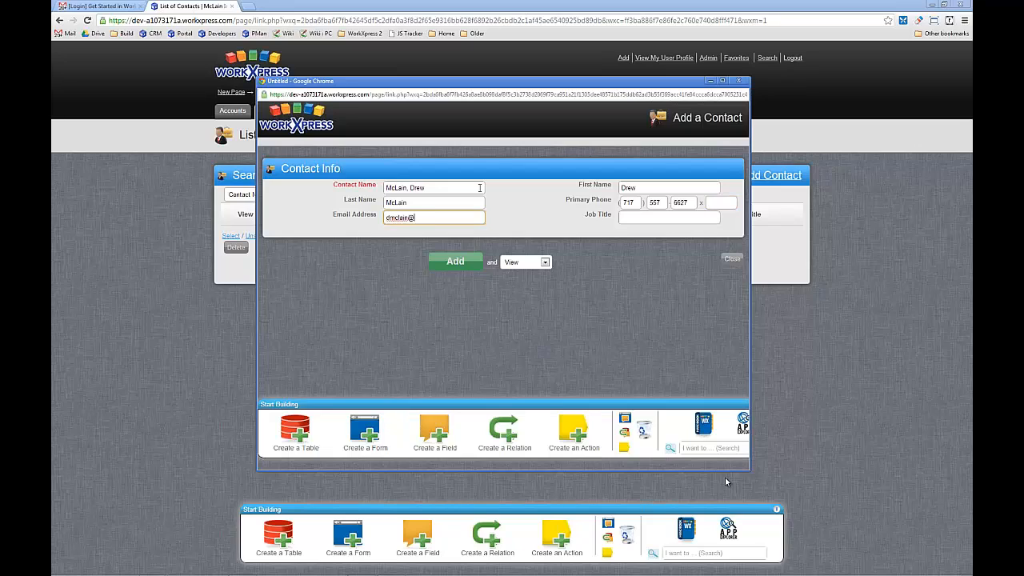
pyautogui.press('Tab')
pyautogui.write('B')
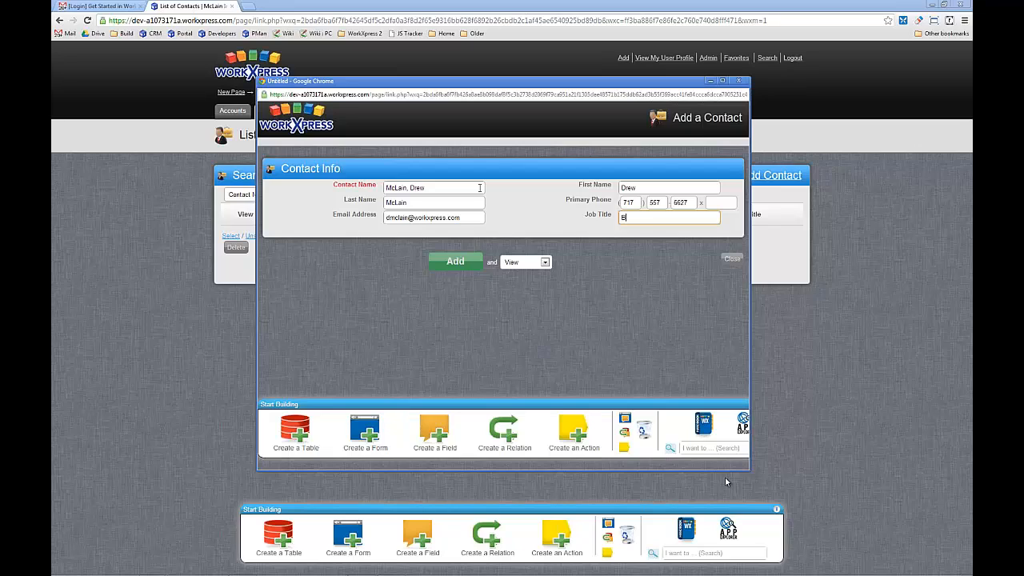
pyautogui.write('uilder')
pyautogui.click(468, 267)
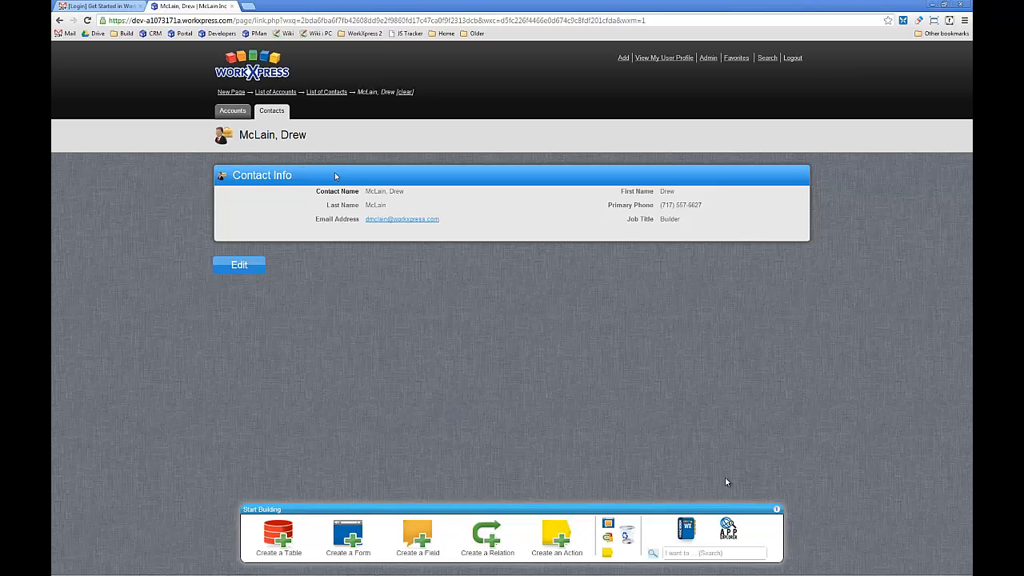
# - Detach the Contact Name field from the contact's Contact Info view form, without deleting it from the table
pyautogui.moveTo(367, 192); pyautogui.dragTo(403, 191)
pyautogui.click(424, 199)
pyautogui.click(627, 537)
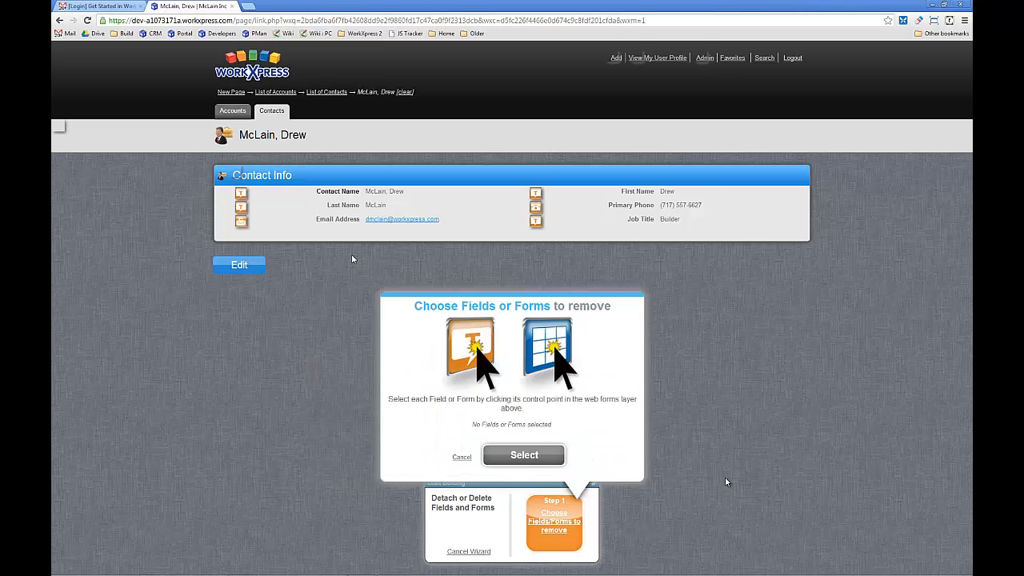
pyautogui.click(240, 195)
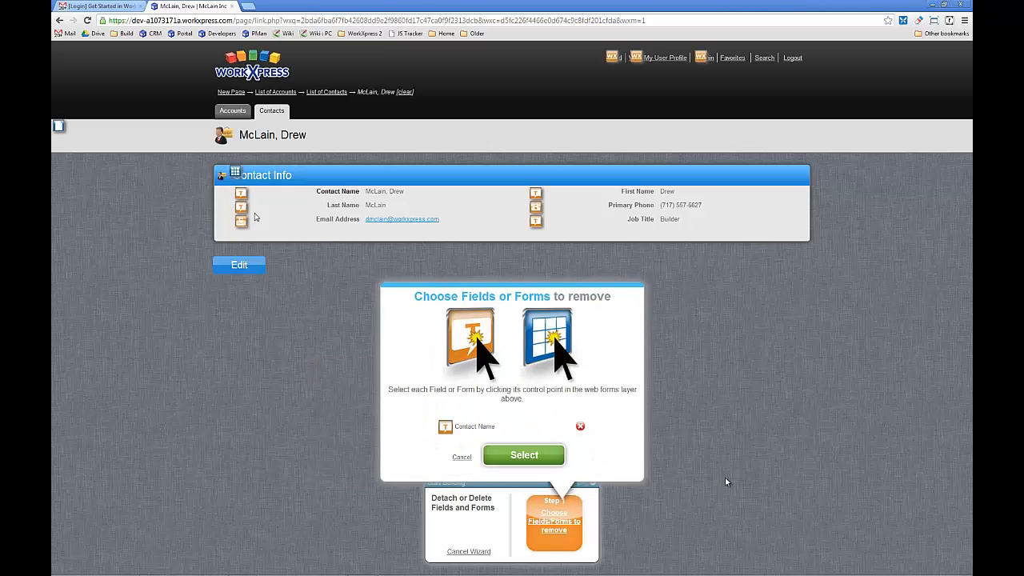
pyautogui.click(518, 456)
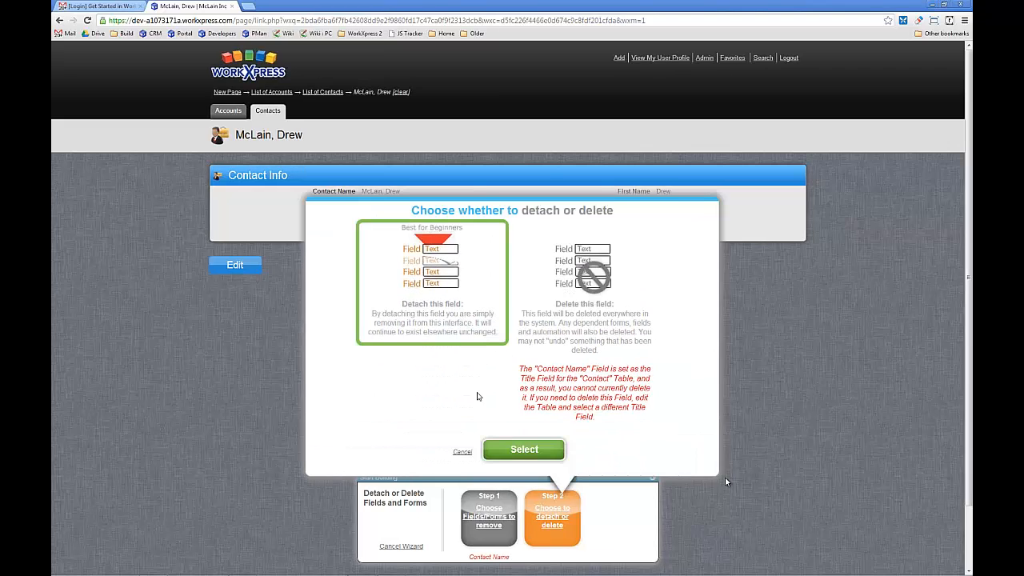
pyautogui.click(505, 448)
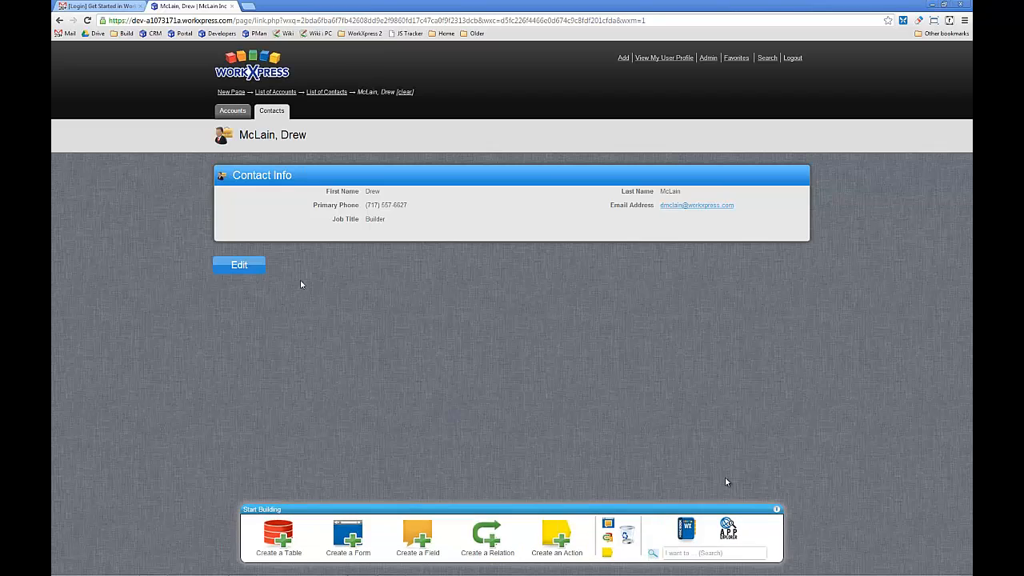
# - Check the contact record's edit form, leave it without changes, and return to the list of contacts
pyautogui.click(253, 269)
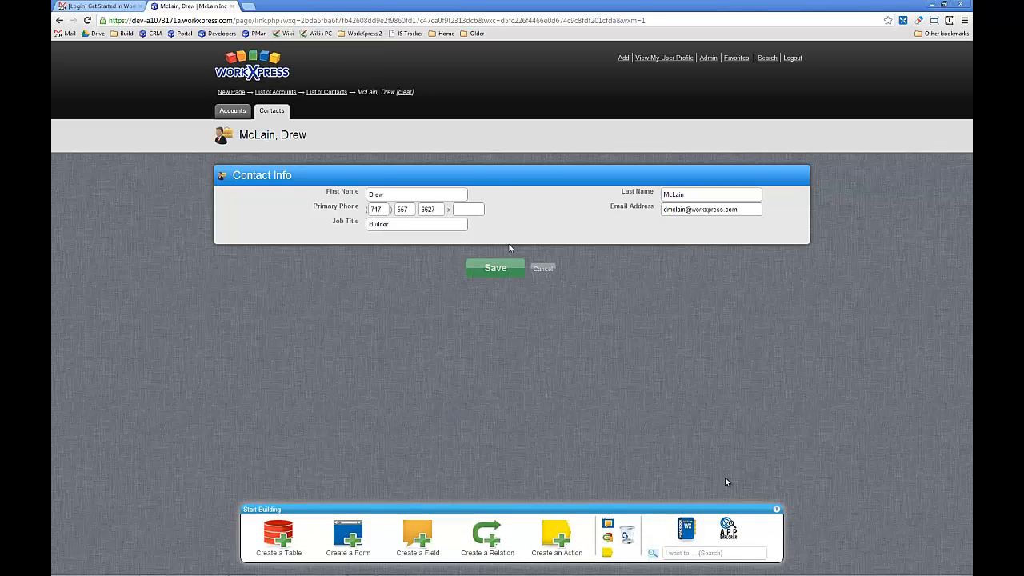
pyautogui.click(544, 272)
pyautogui.click(269, 116)
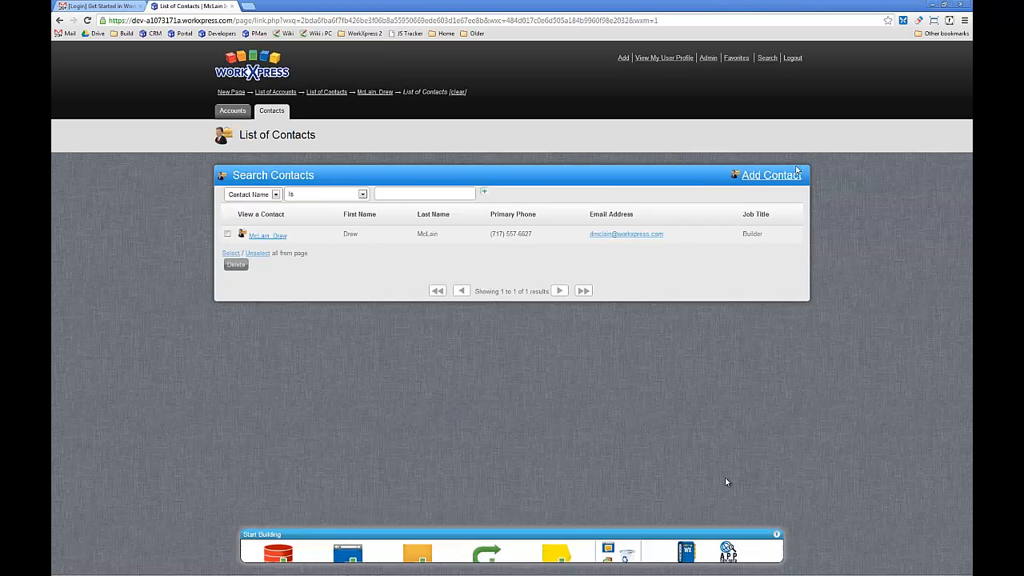
# - Open the form for adding a contact and detach the Contact Name field from it
pyautogui.click(773, 176)
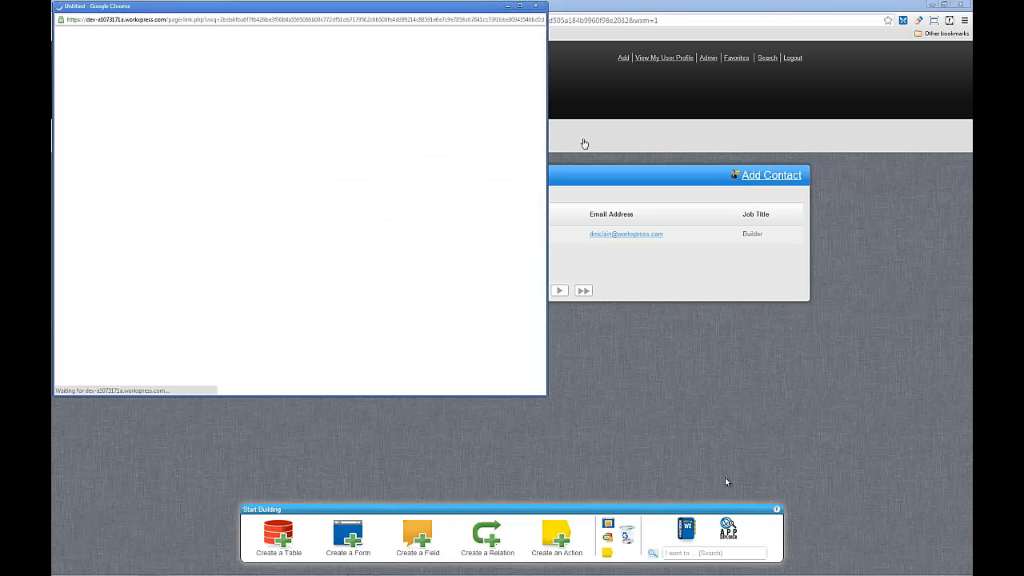
pyautogui.moveTo(422, 14); pyautogui.dragTo(645, 75)
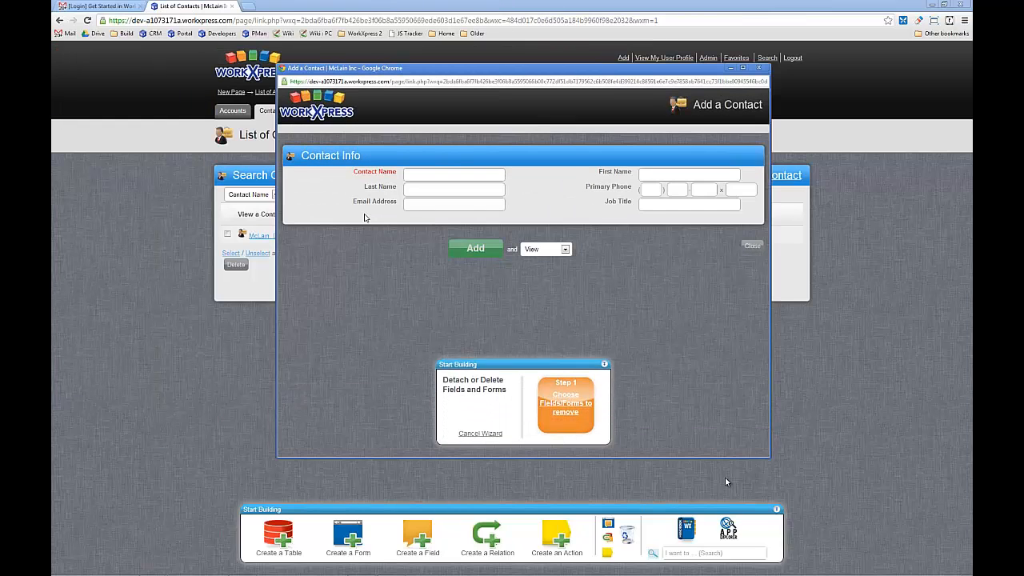
pyautogui.click(309, 176)
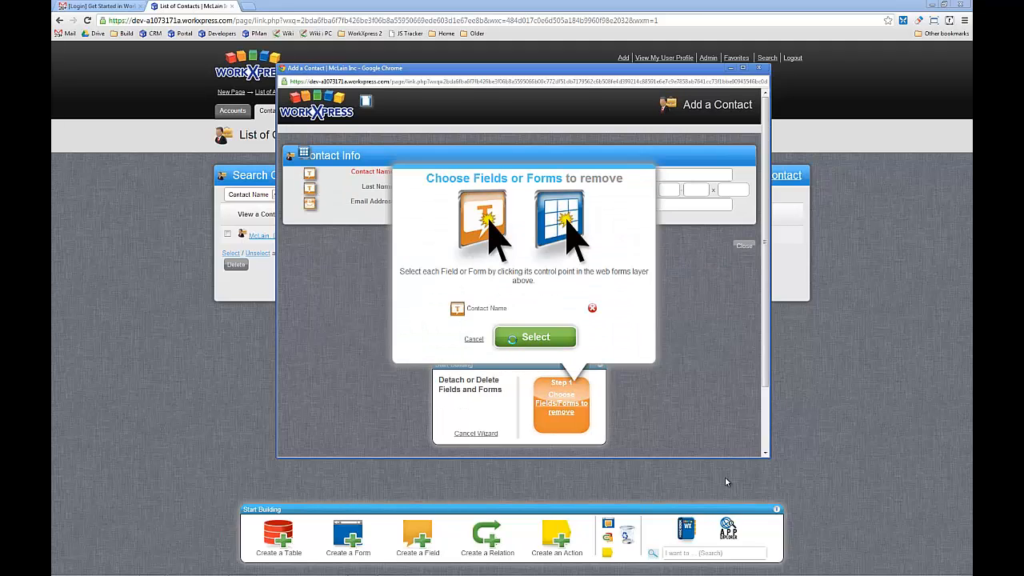
pyautogui.click(512, 339)
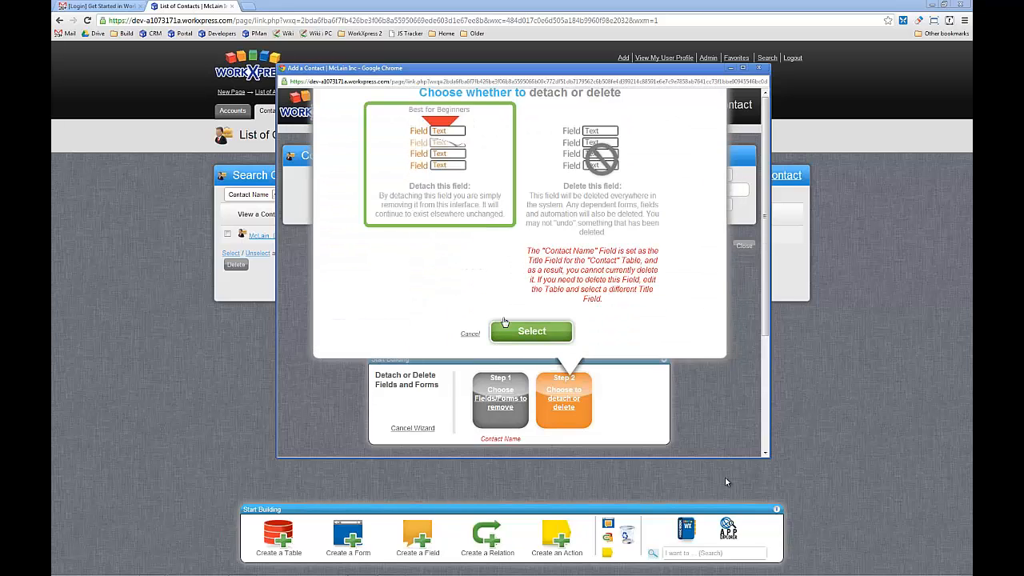
pyautogui.click(504, 324)
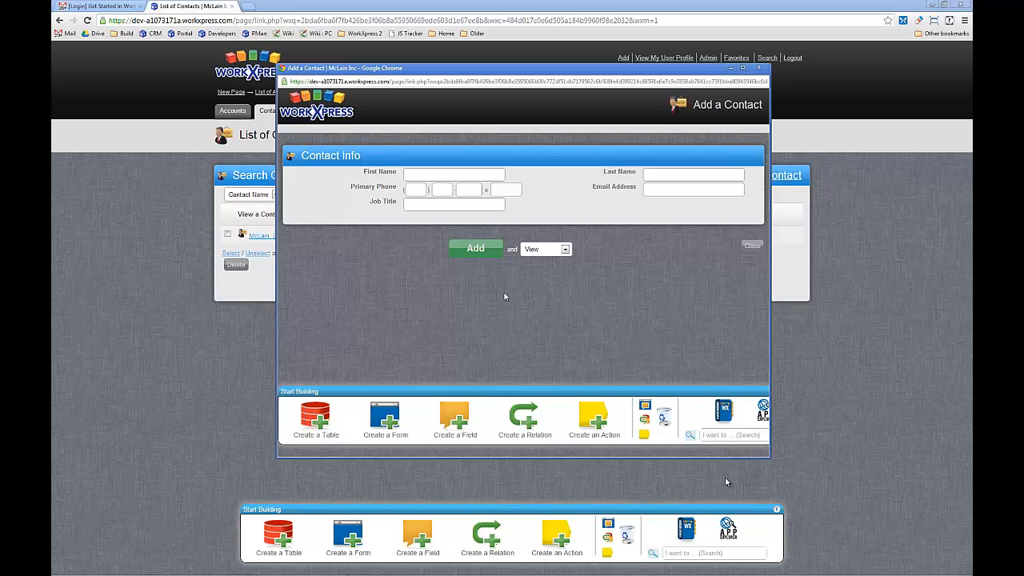
# - Show the automation layer on the Add a Contact form and open its form automation at the Save event
pyautogui.click(644, 436)
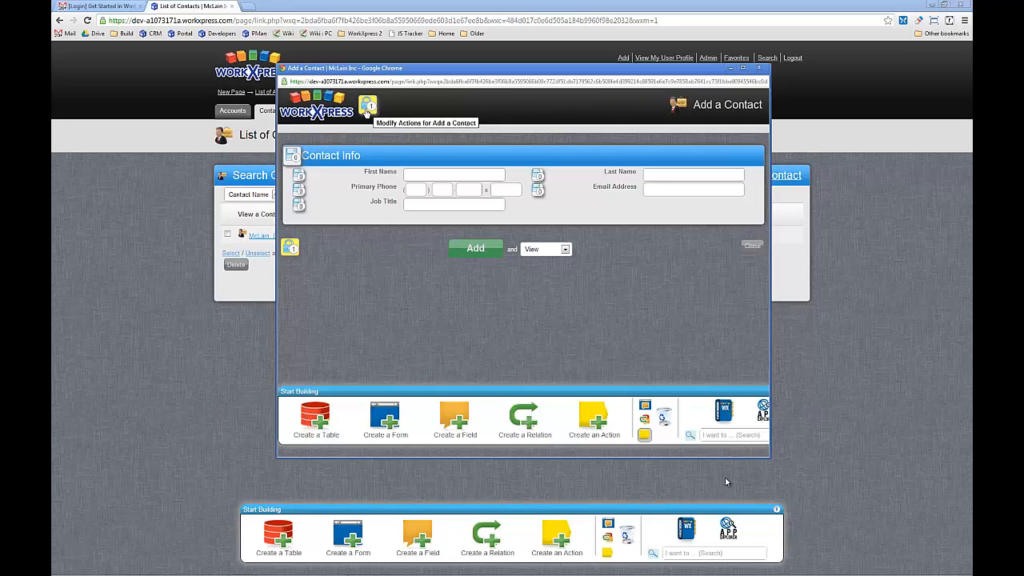
pyautogui.click(294, 250)
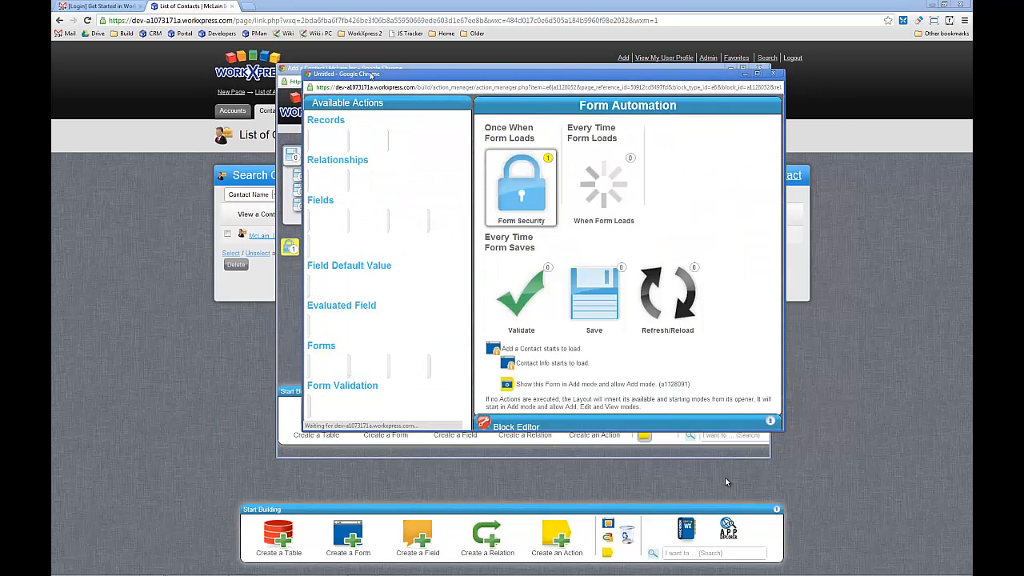
pyautogui.moveTo(371, 76); pyautogui.dragTo(331, 43)
pyautogui.doubleClick(329, 41)
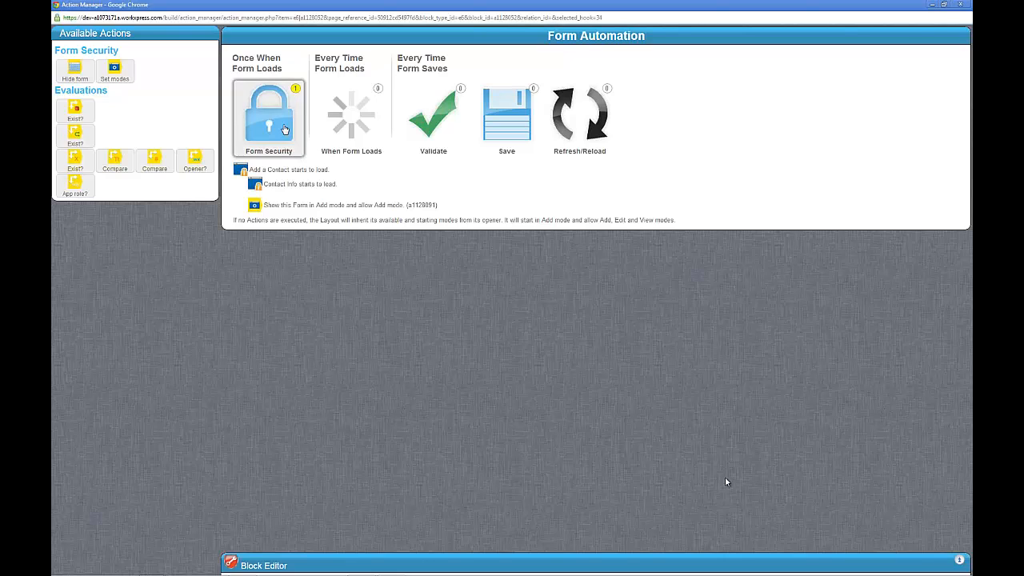
pyautogui.click(505, 134)
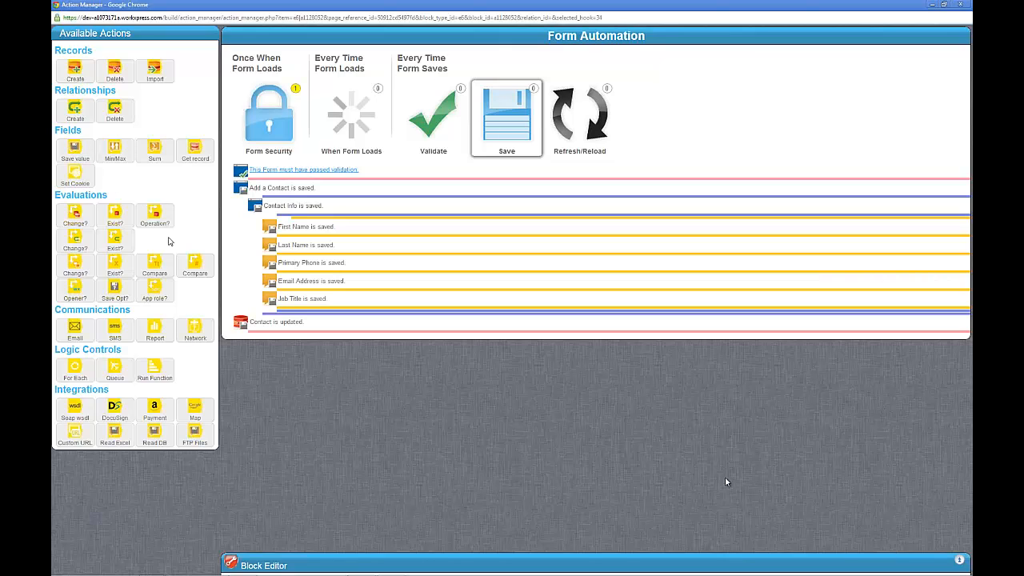
# - Add a Save value action after "Contact is updated" and choose Contact Name as the field to set
pyautogui.moveTo(188, 212); pyautogui.dragTo(350, 364)
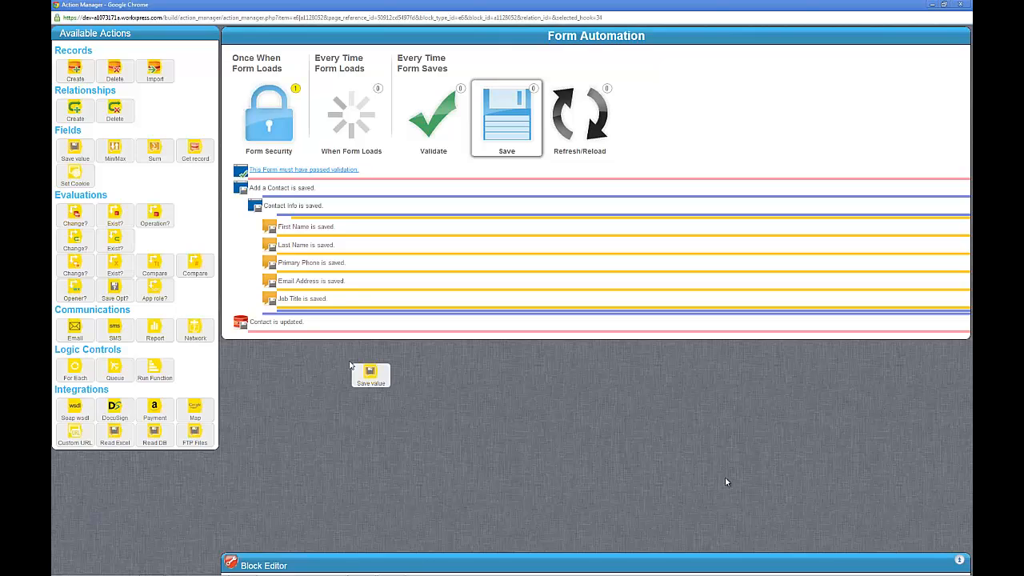
pyautogui.moveTo(349, 365); pyautogui.dragTo(283, 336)
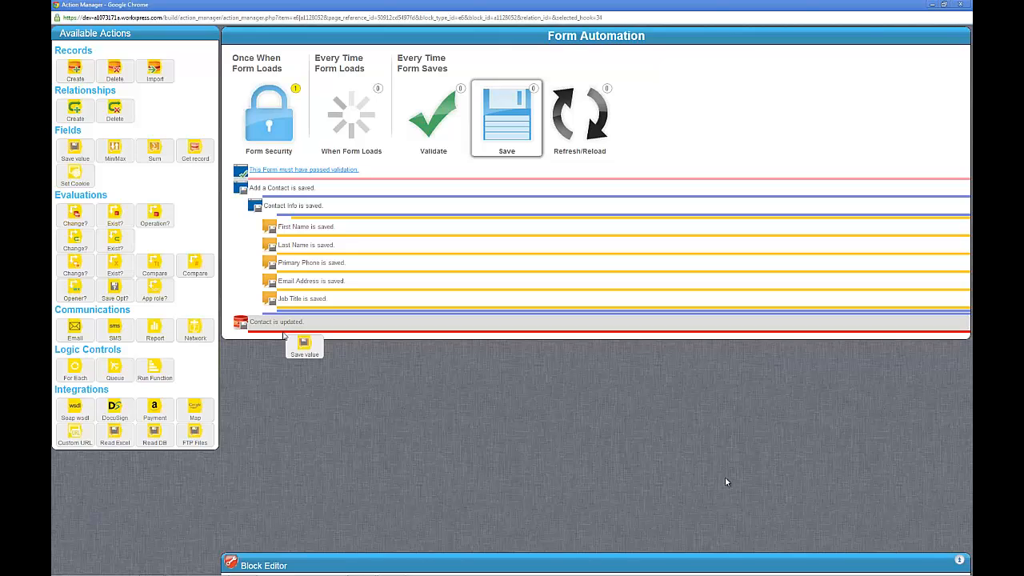
pyautogui.moveTo(283, 336); pyautogui.dragTo(284, 336)
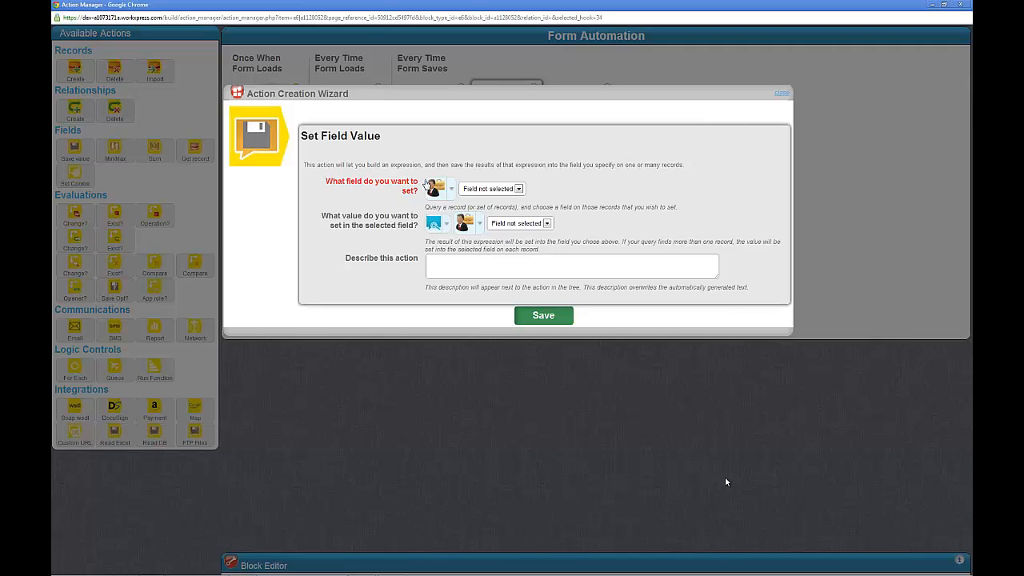
pyautogui.click(509, 190)
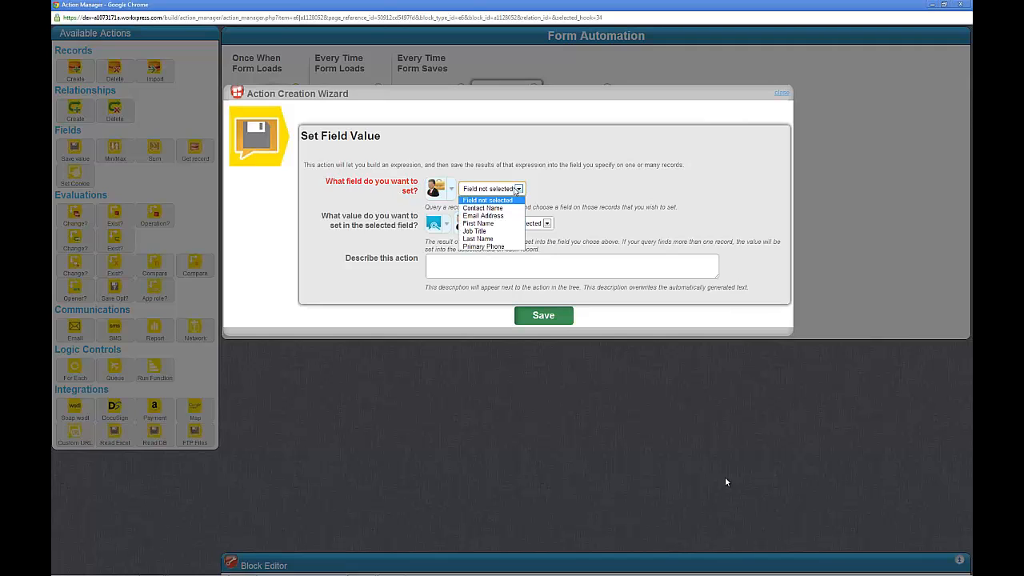
pyautogui.click(510, 208)
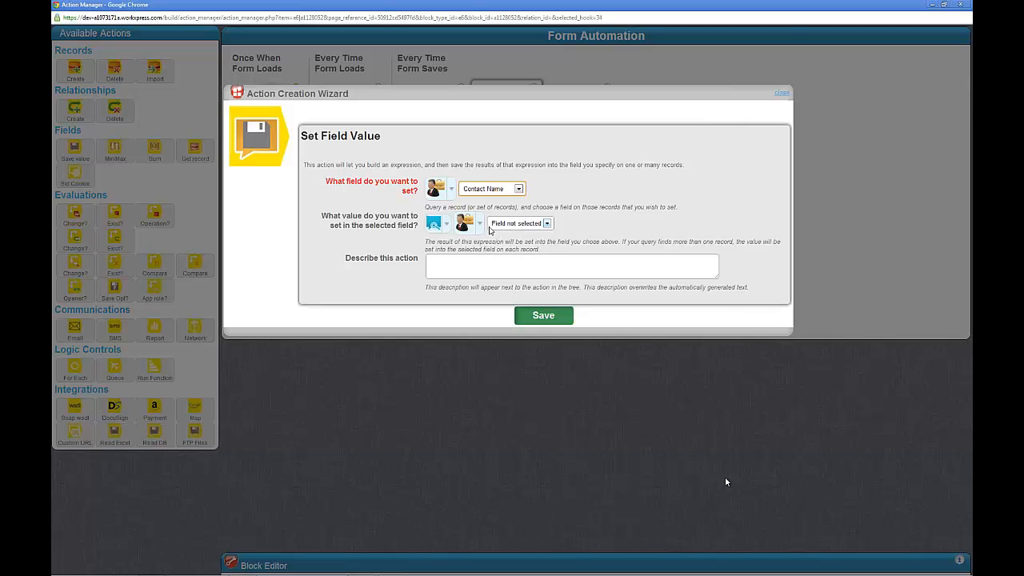
# - Have the value for Contact Name calculated with the CONCAT text function
pyautogui.click(510, 224)
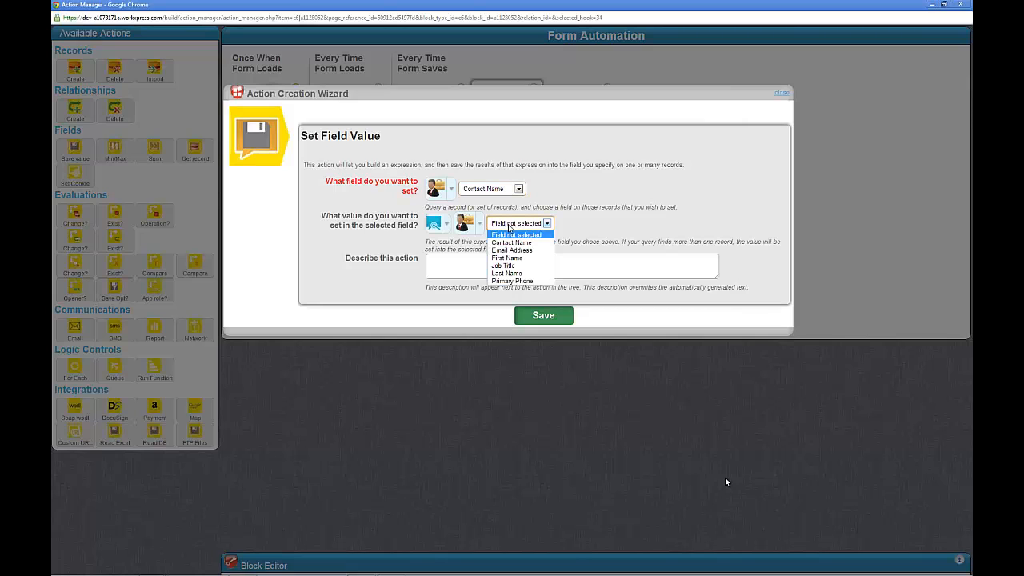
pyautogui.click(510, 227)
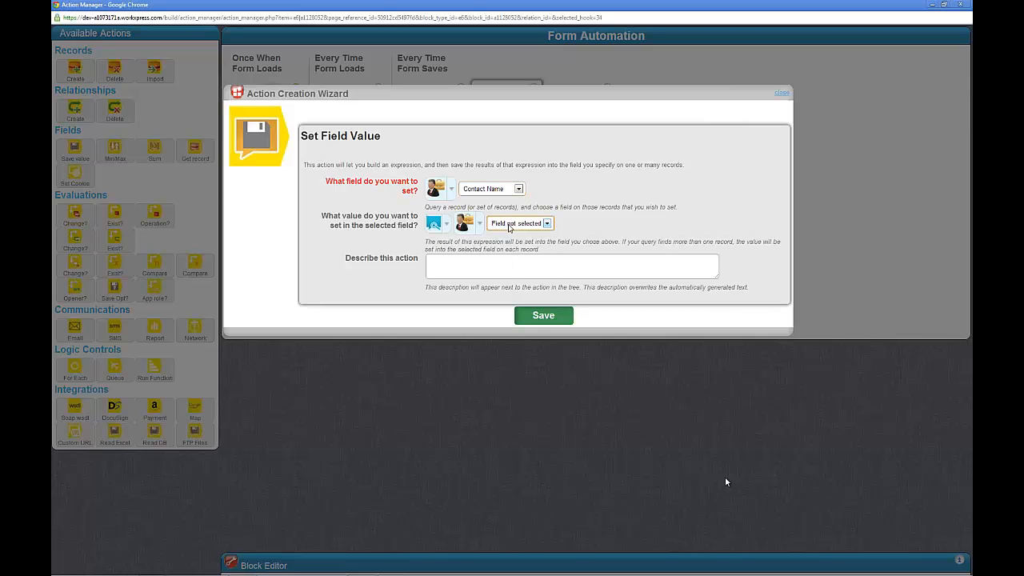
pyautogui.click(445, 225)
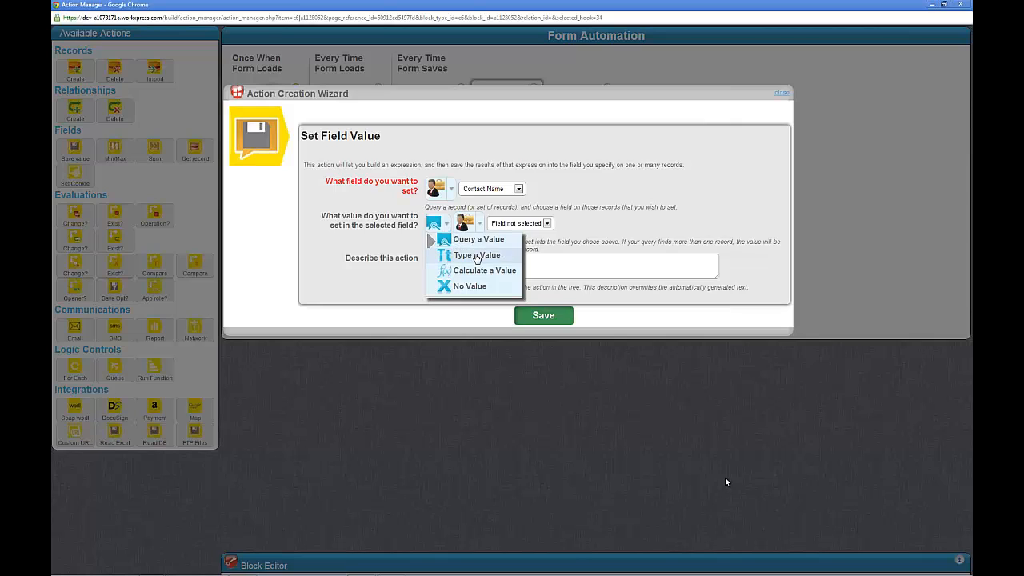
pyautogui.moveTo(478, 274)
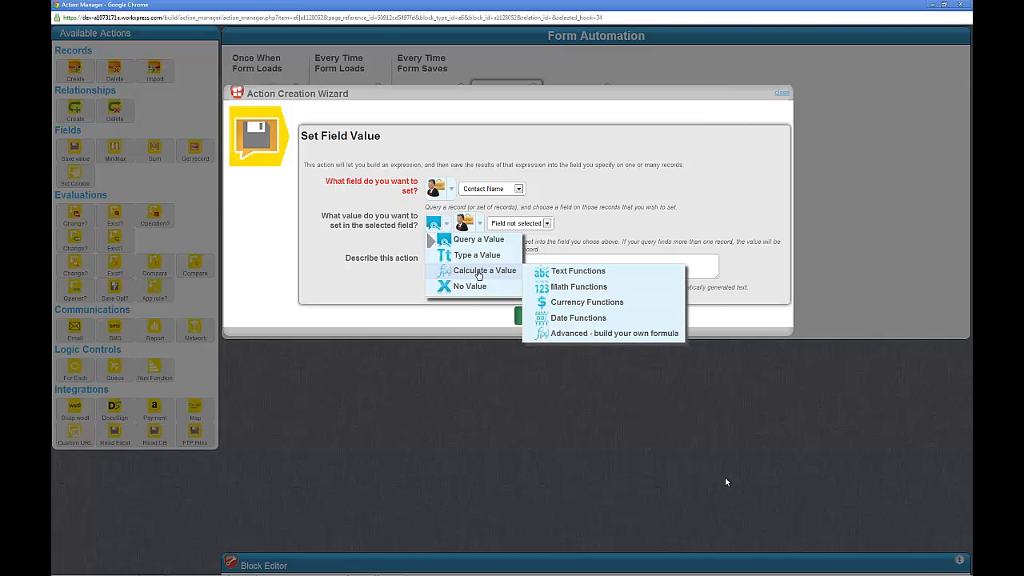
pyautogui.moveTo(580, 277)
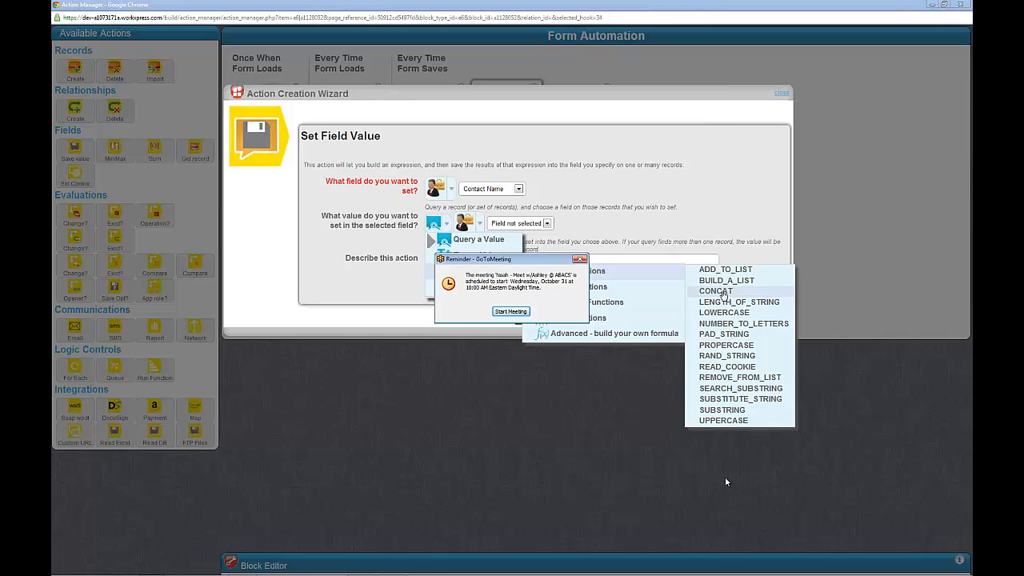
pyautogui.click(723, 293)
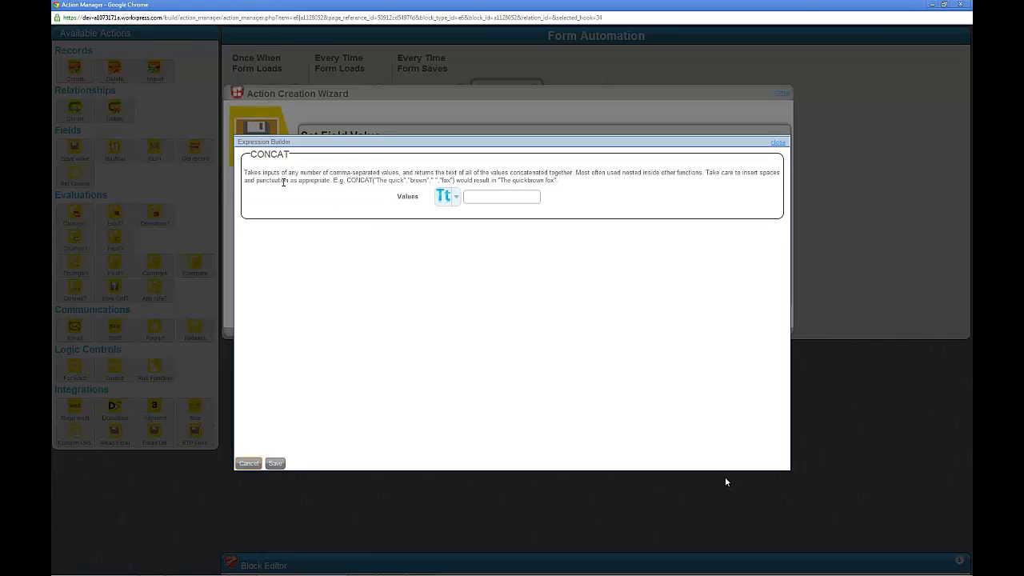
# - Make the first CONCAT value a queried value taken from the contact's Last Name field
pyautogui.moveTo(306, 199)
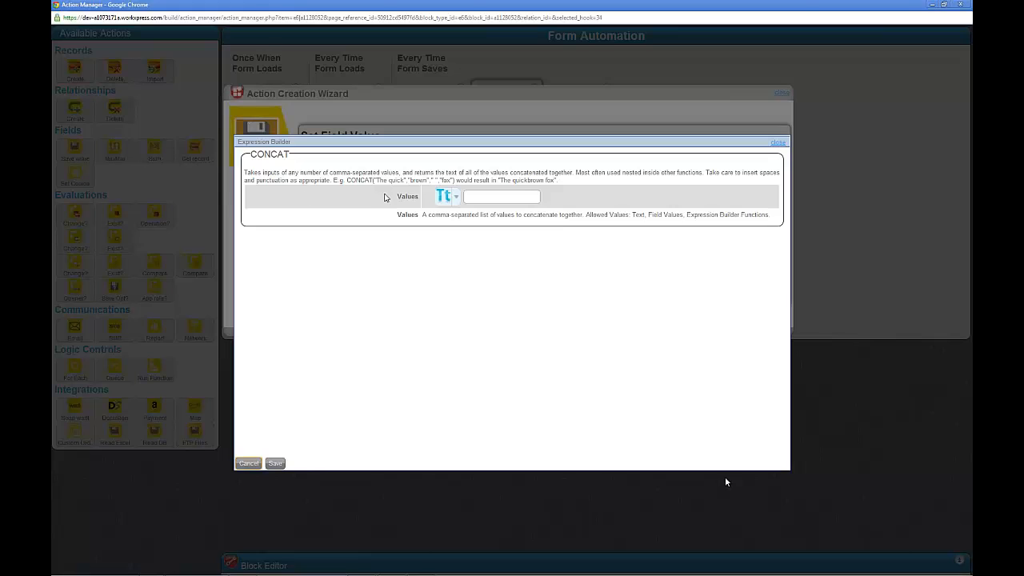
pyautogui.click(456, 198)
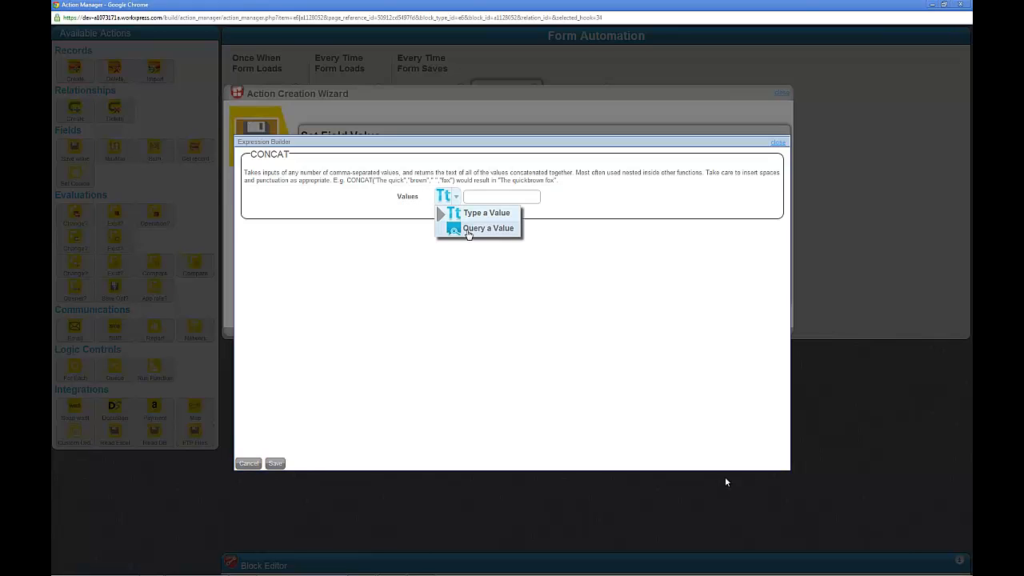
pyautogui.click(467, 229)
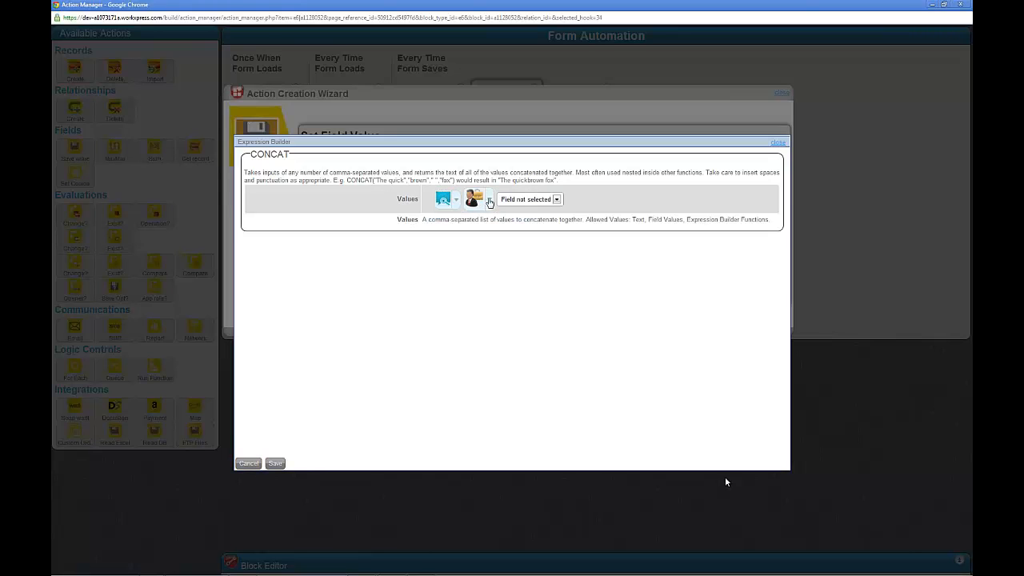
pyautogui.click(533, 200)
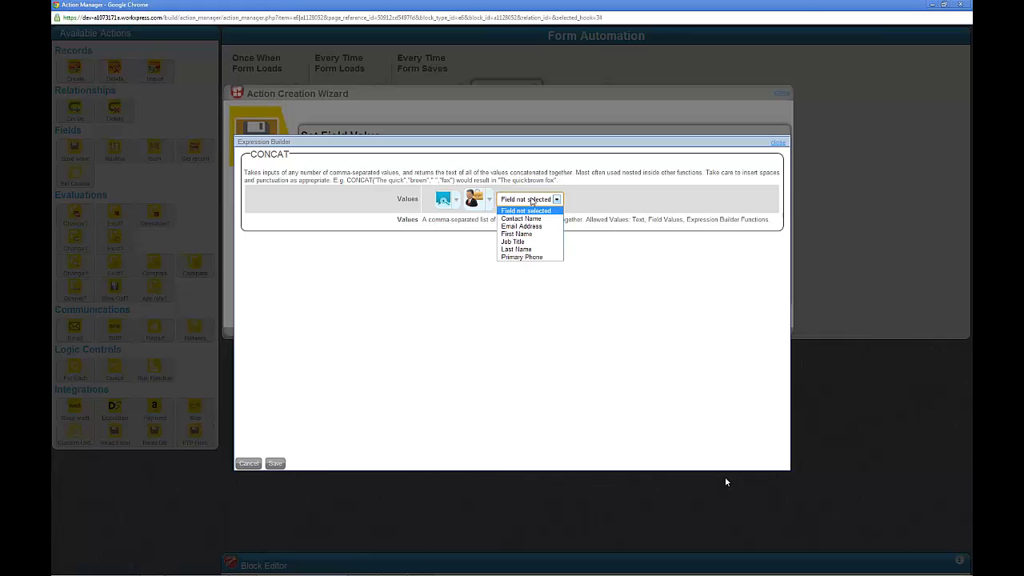
pyautogui.click(528, 249)
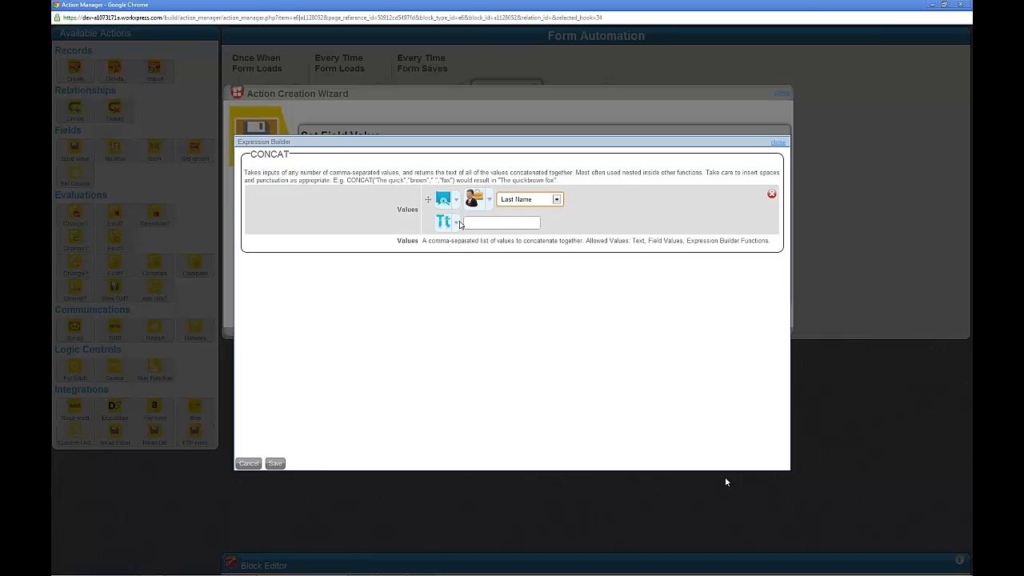
# - Add a comma-and-space text value and the contact's queried First Name field to the CONCAT values, and save the expression
pyautogui.click(484, 221)
pyautogui.write(',')
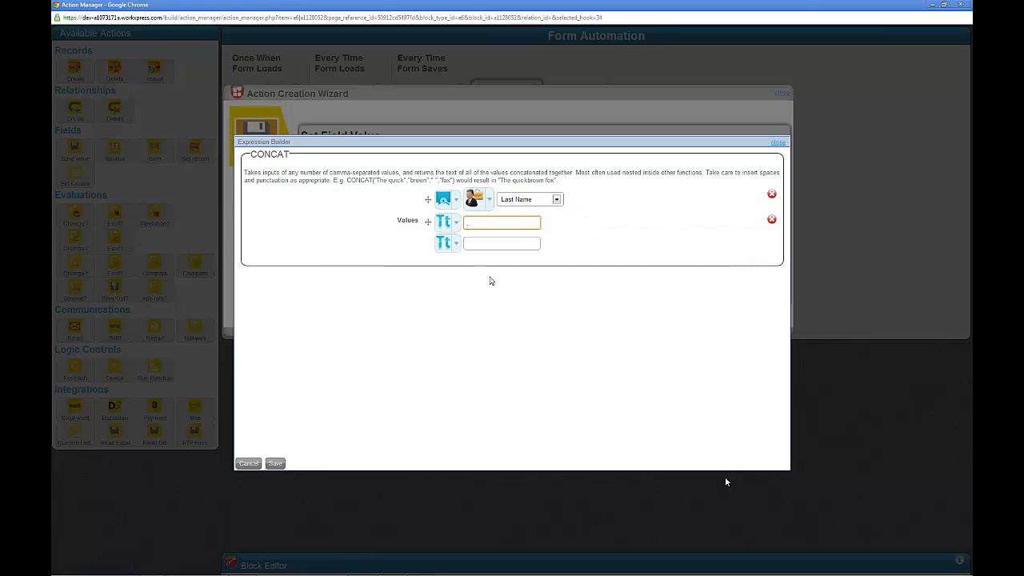
pyautogui.click(455, 243)
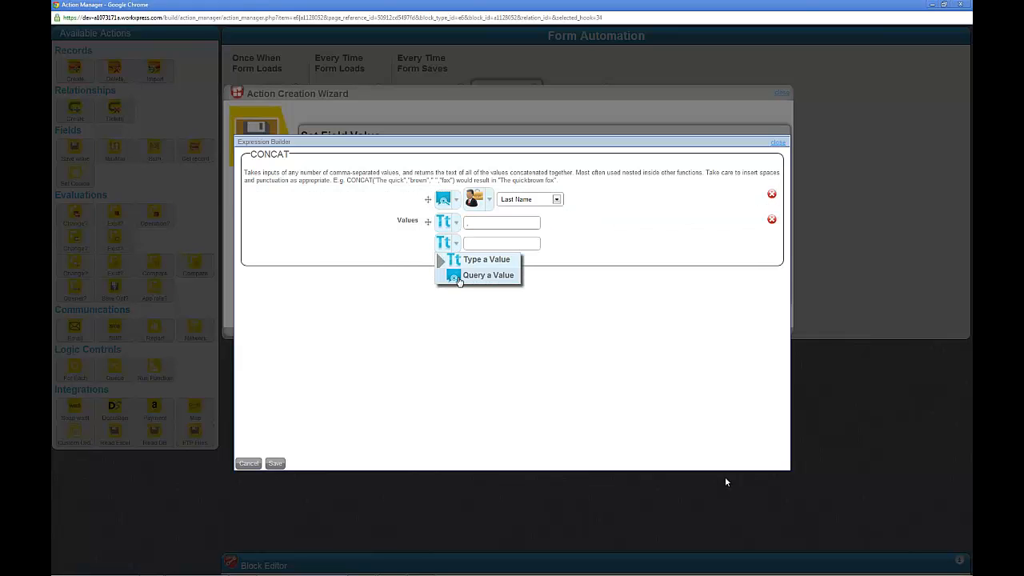
pyautogui.click(459, 276)
pyautogui.click(531, 248)
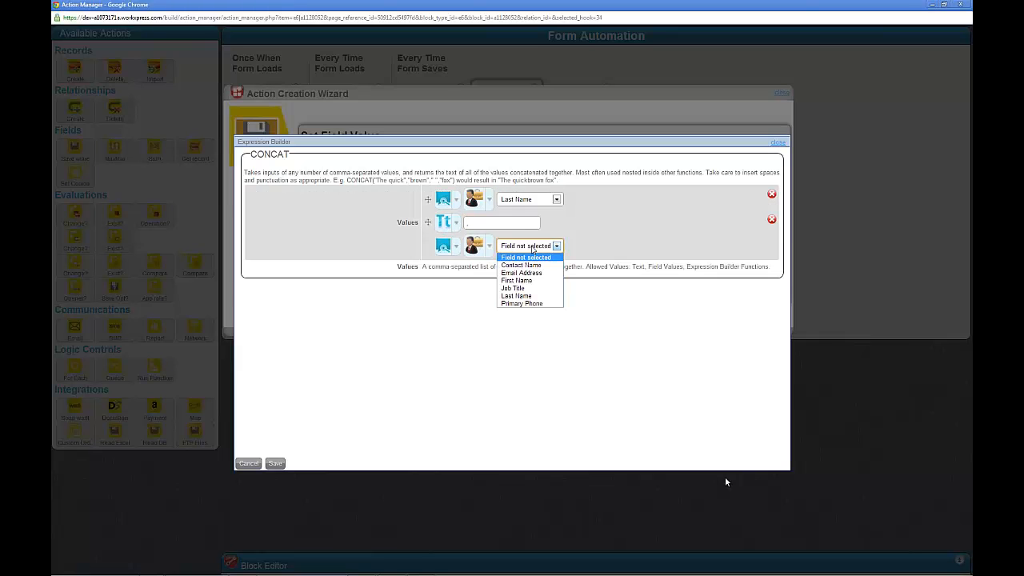
pyautogui.click(531, 280)
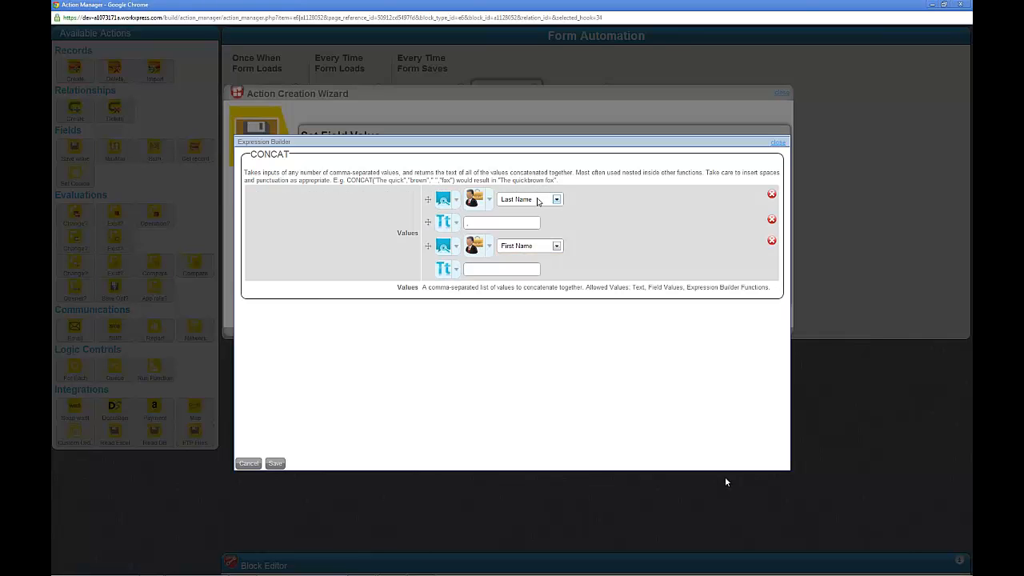
pyautogui.click(482, 221)
pyautogui.click(275, 464)
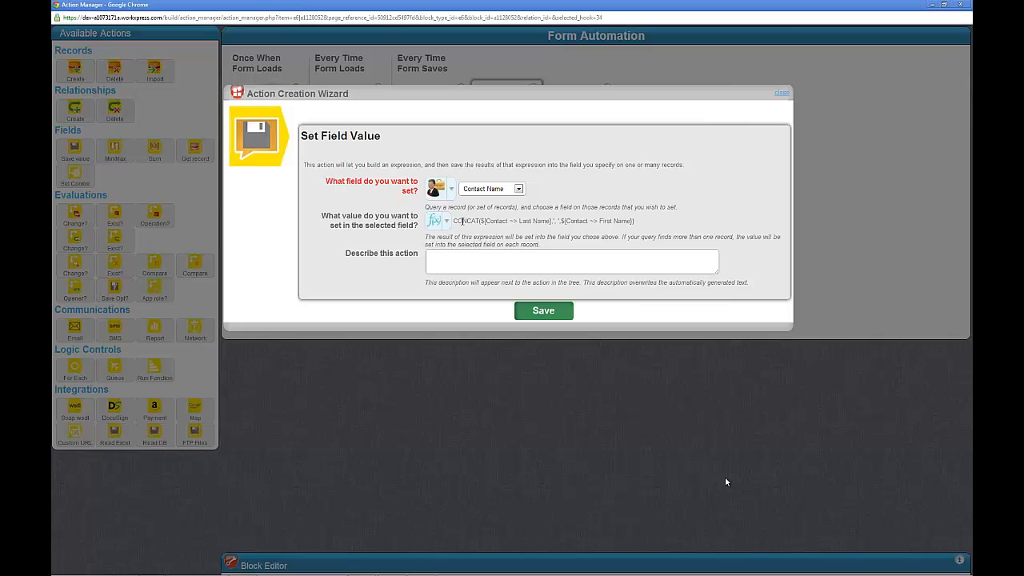
# - Describe the action as "Set the Contact Name to Last, First." and save it
pyautogui.click(479, 262)
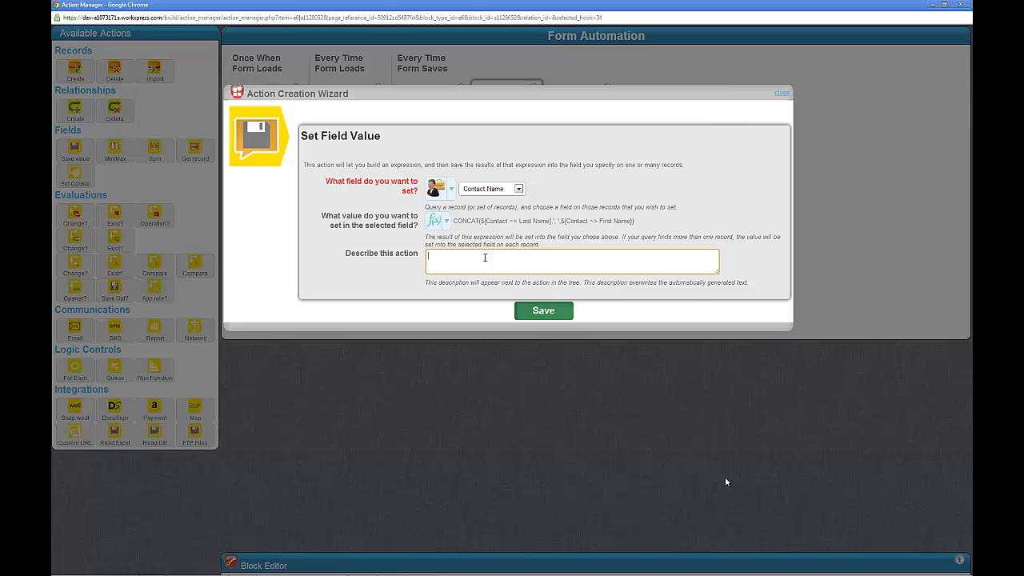
pyautogui.write('Set the Contact Name to Last, First.')
pyautogui.click(550, 313)
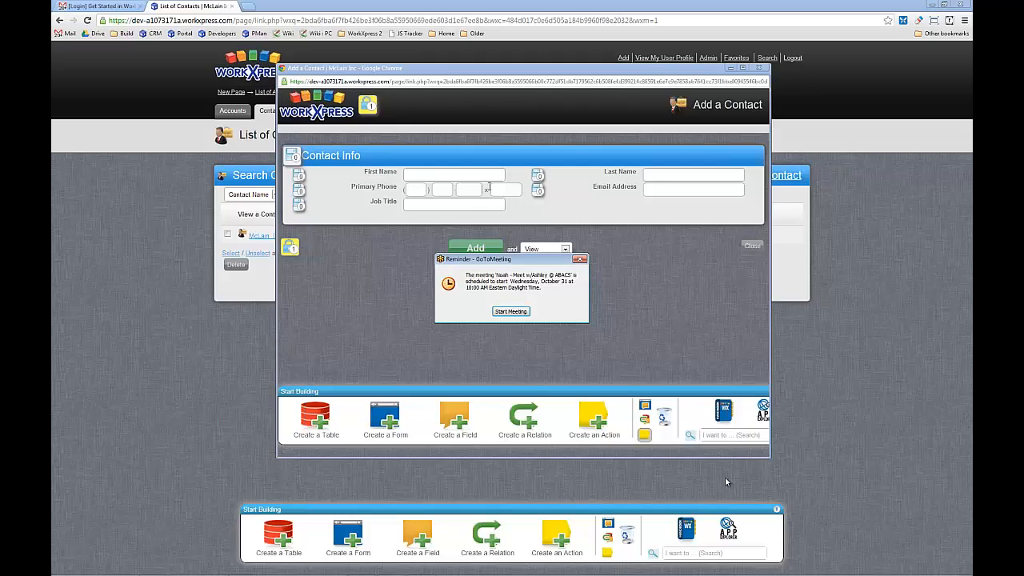
# - Dismiss the meeting reminder and fill in the new contact's first name, last name, phone, e-mail and the job title Teacher
pyautogui.click(583, 259)
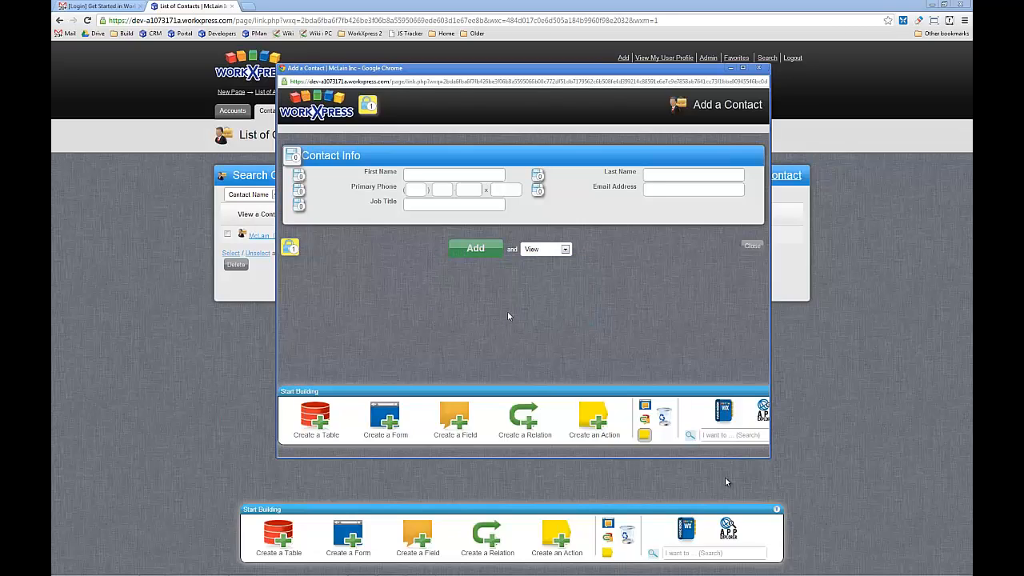
pyautogui.click(455, 175)
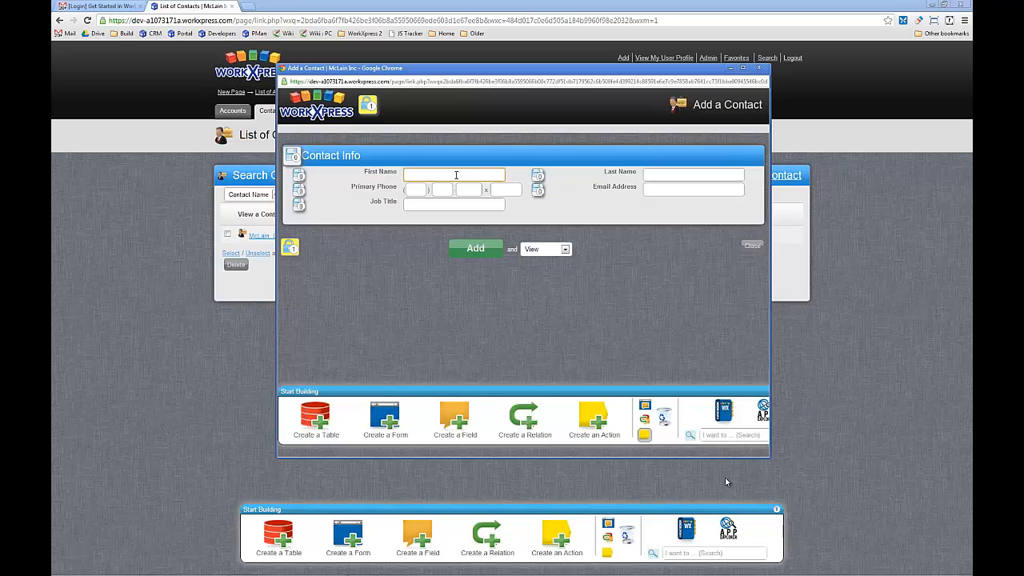
pyautogui.press('Tab')
pyautogui.press('Tab')
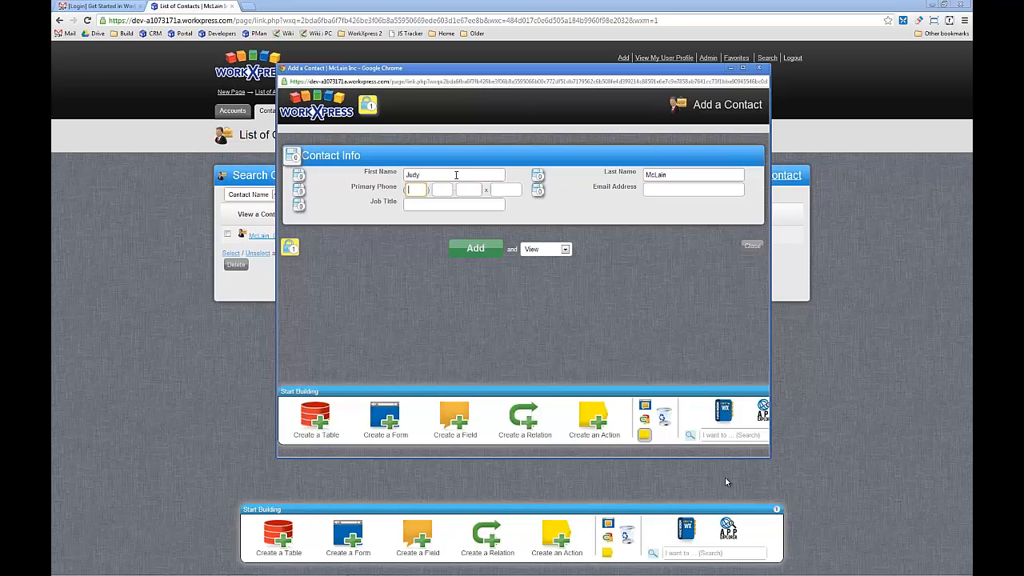
pyautogui.click(686, 188)
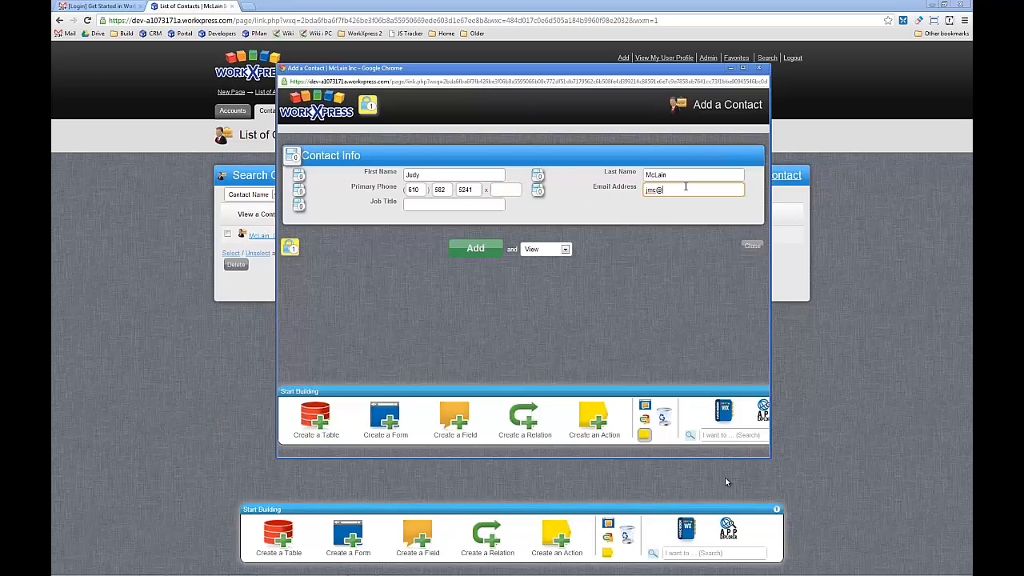
pyautogui.press('Tab')
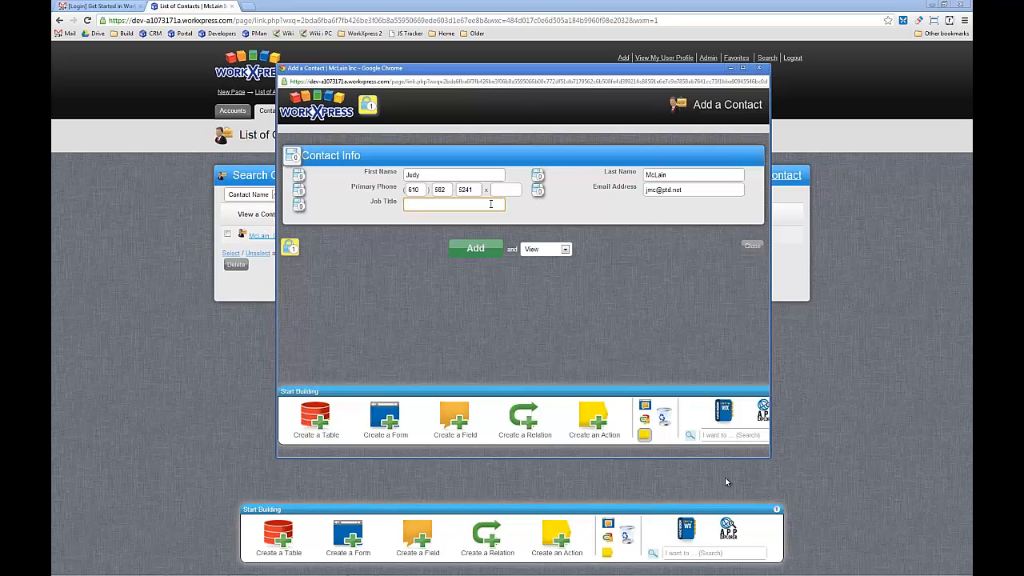
# - Change what follows adding and add the contact, returning to the List of Contacts
pyautogui.click(545, 249)
pyautogui.click(533, 275)
pyautogui.click(478, 248)
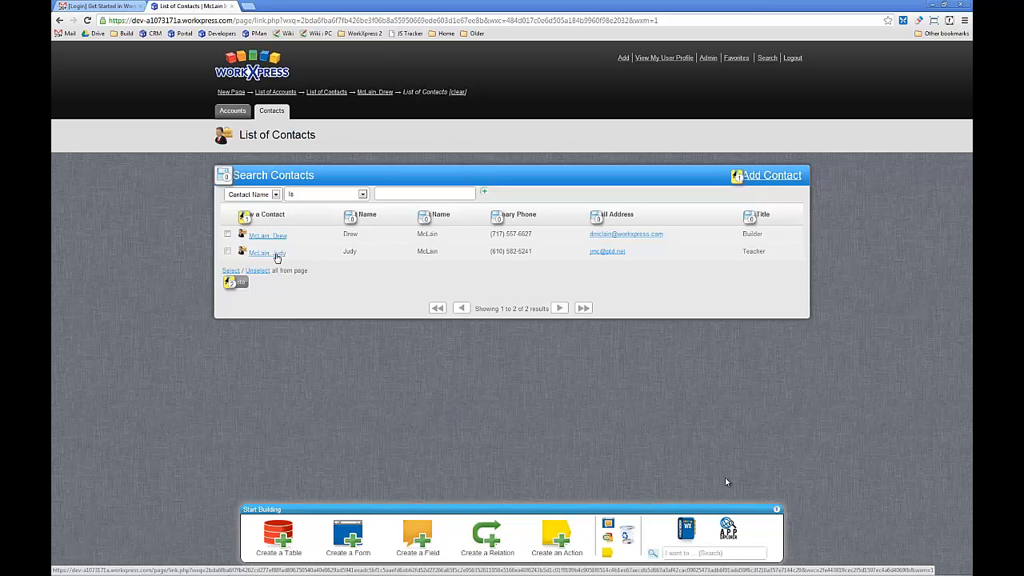
# - Open the newly added contact's record and check the Contact Name in its title
pyautogui.click(276, 256)
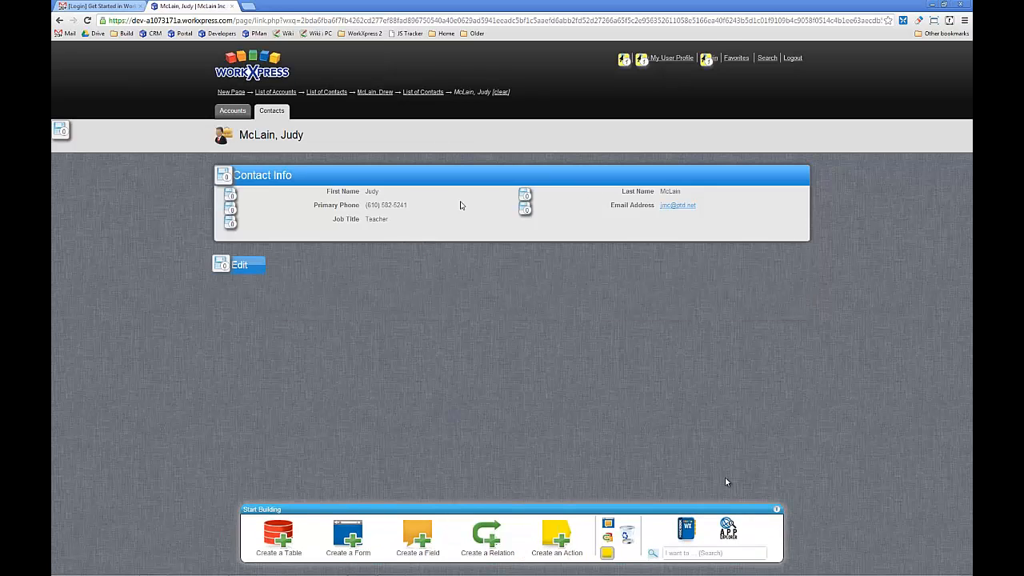
pyautogui.moveTo(241, 135); pyautogui.dragTo(305, 137)
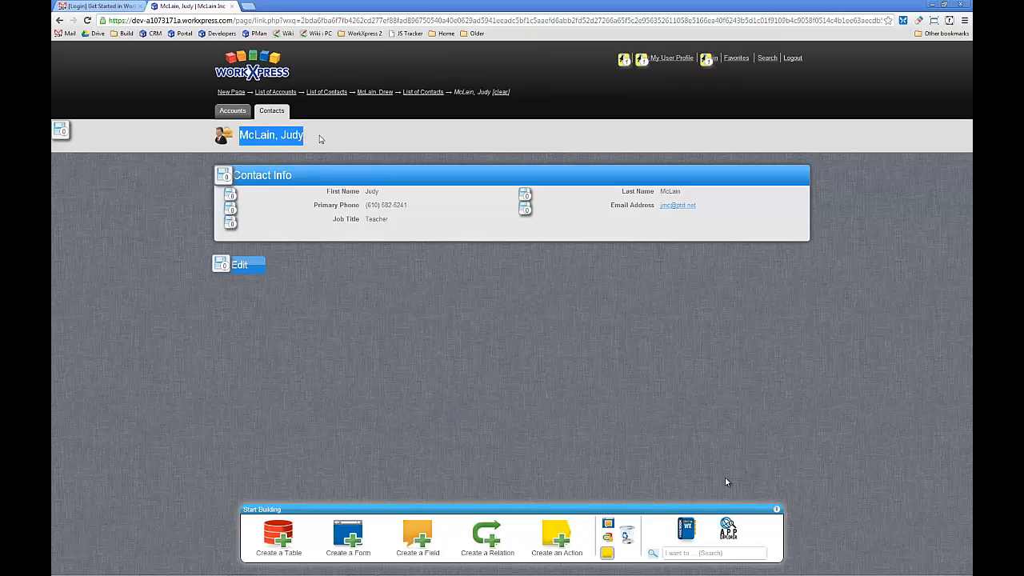
pyautogui.click(320, 139)
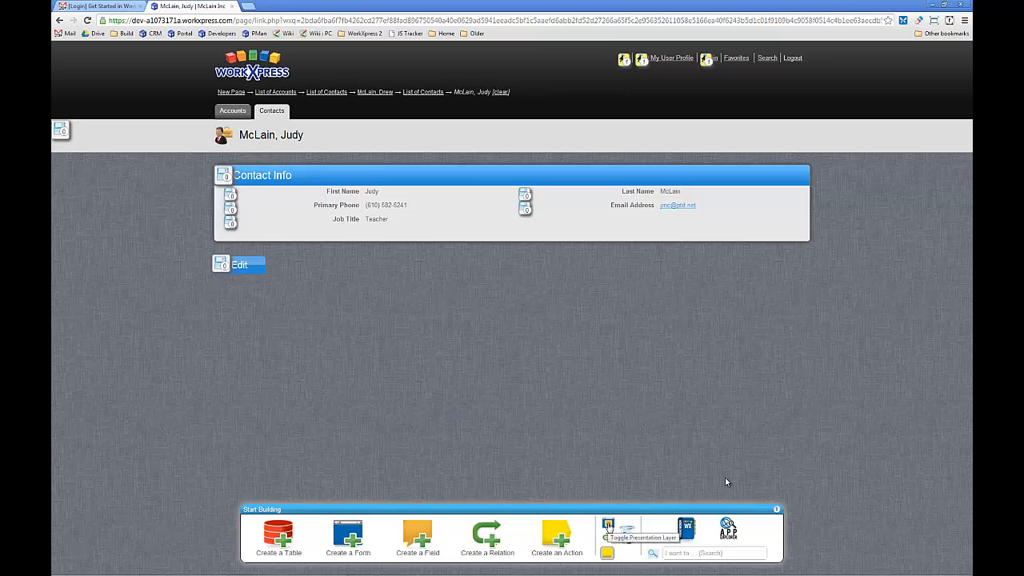
# - Show the presentation layer and add the Contact table's existing Contact Name field after Job Title on the Contact Info form
pyautogui.click(60, 130)
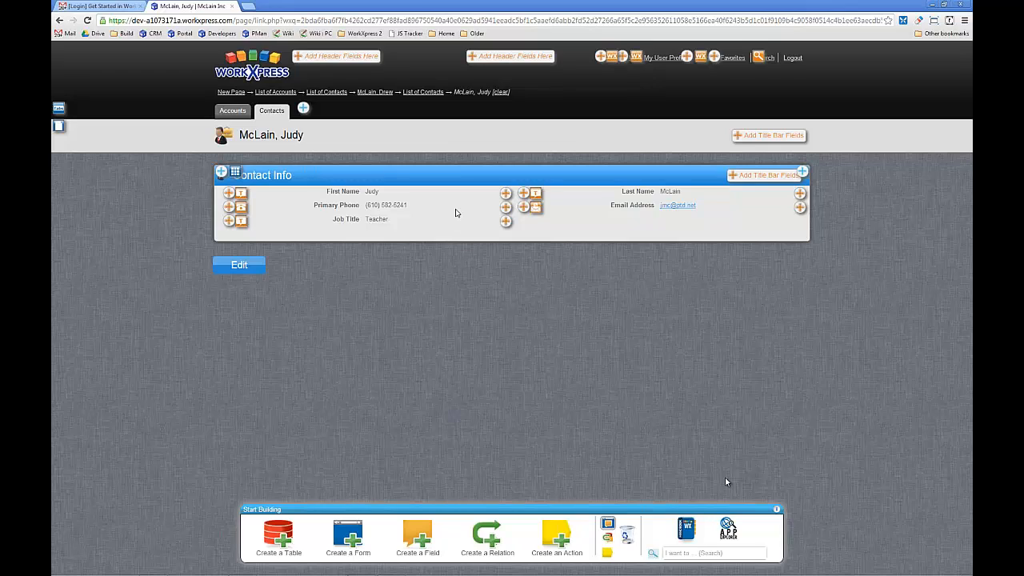
pyautogui.click(506, 222)
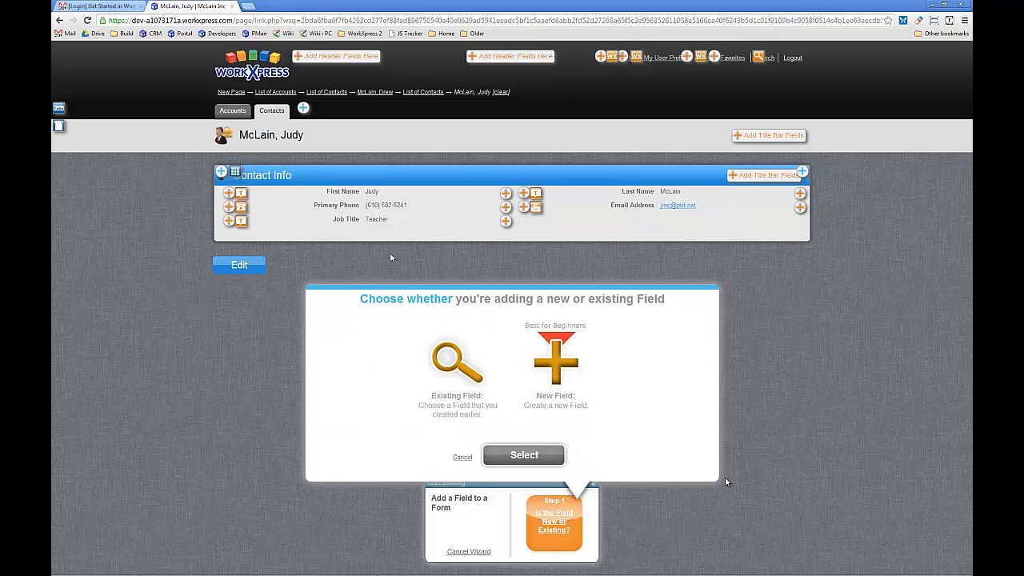
pyautogui.click(457, 372)
pyautogui.click(512, 457)
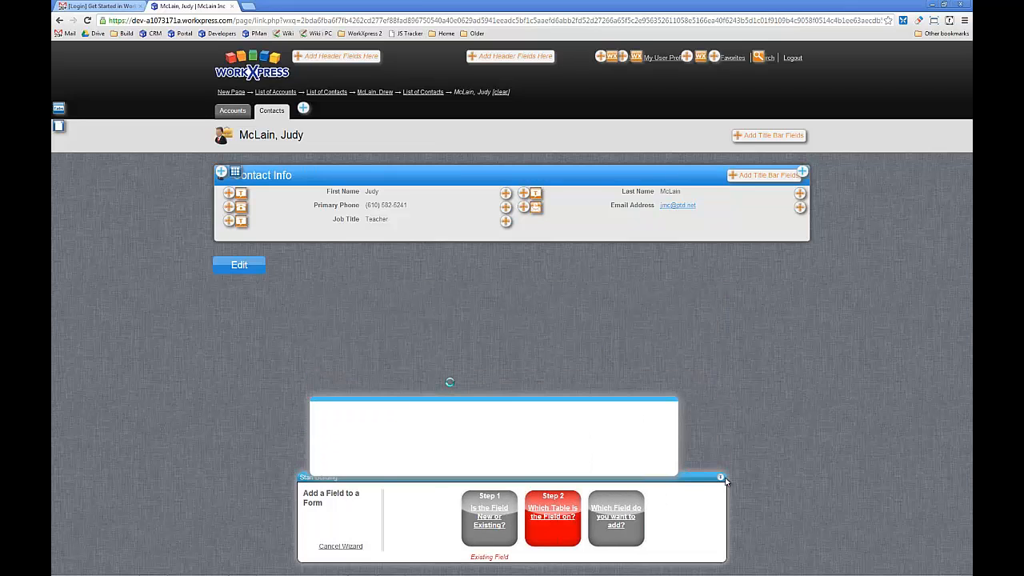
pyautogui.click(514, 454)
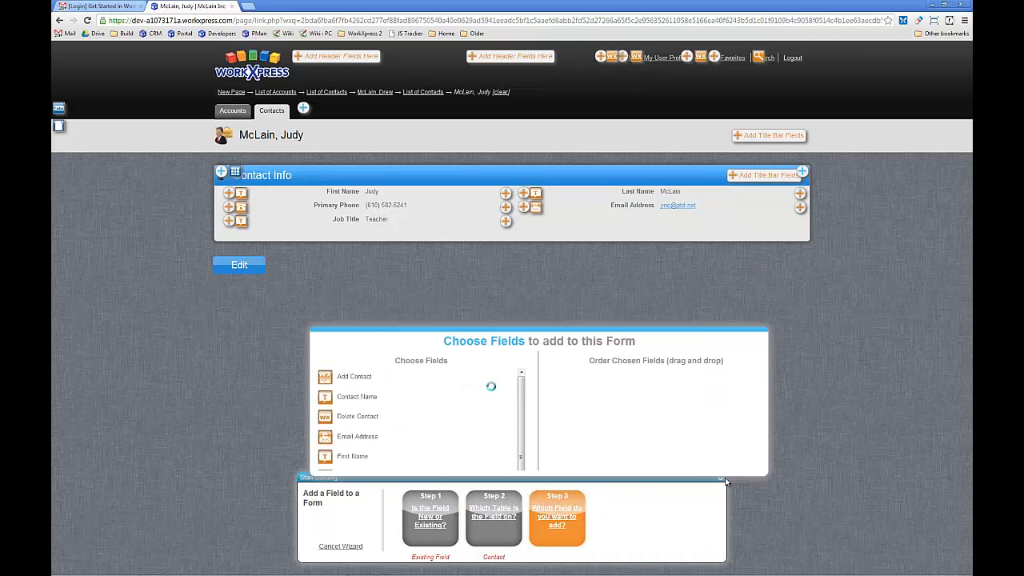
pyautogui.moveTo(495, 347)
pyautogui.mouseDown()
pyautogui.moveTo(495, 357)
pyautogui.moveTo(496, 346)
pyautogui.mouseUp()
pyautogui.click(337, 272)
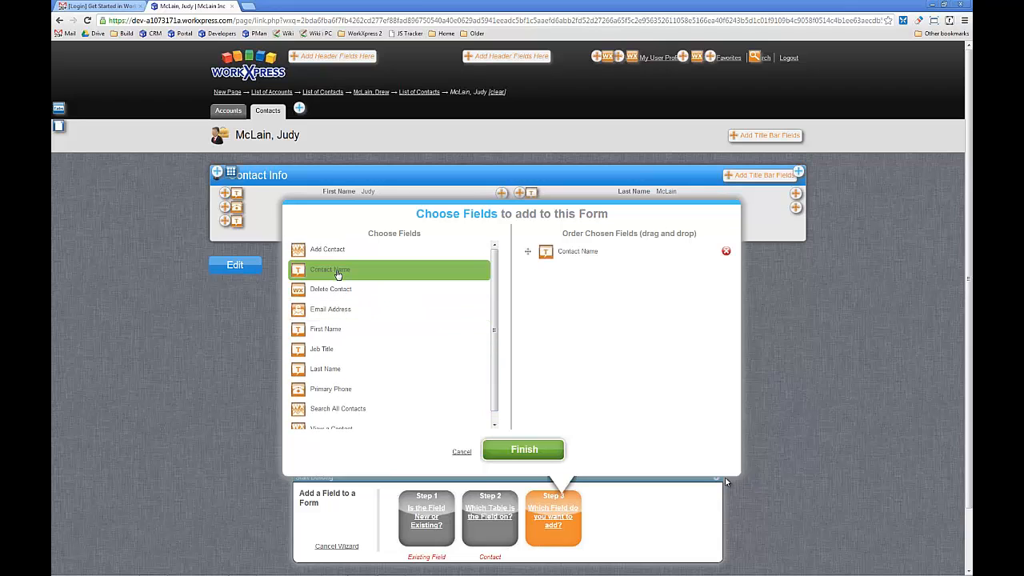
pyautogui.click(492, 453)
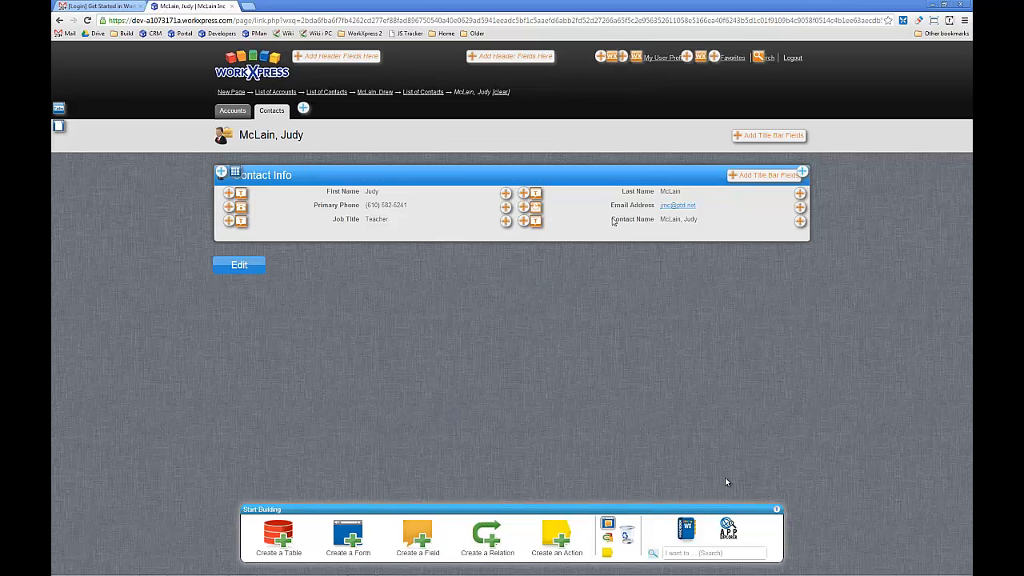
pyautogui.moveTo(612, 220); pyautogui.dragTo(704, 224)
pyautogui.click(595, 312)
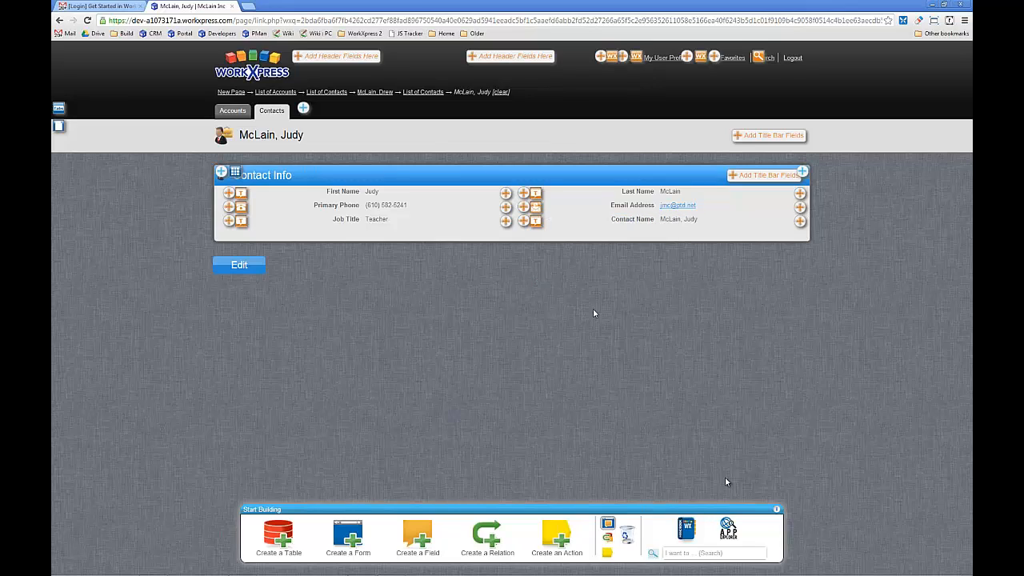
# - Detach the Contact Name field from the Contact Info form without deleting it
pyautogui.click(623, 524)
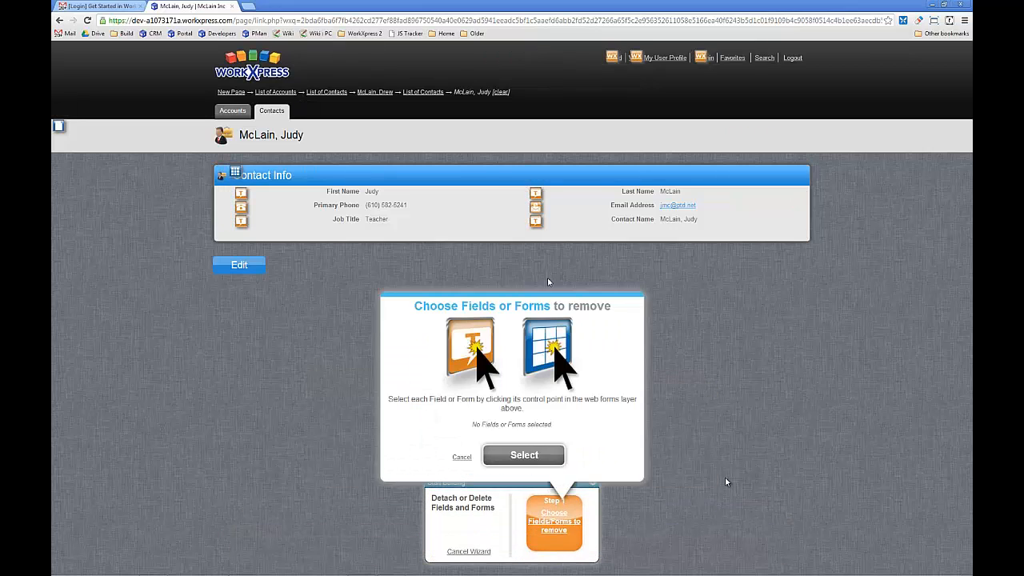
pyautogui.click(536, 221)
pyautogui.click(524, 453)
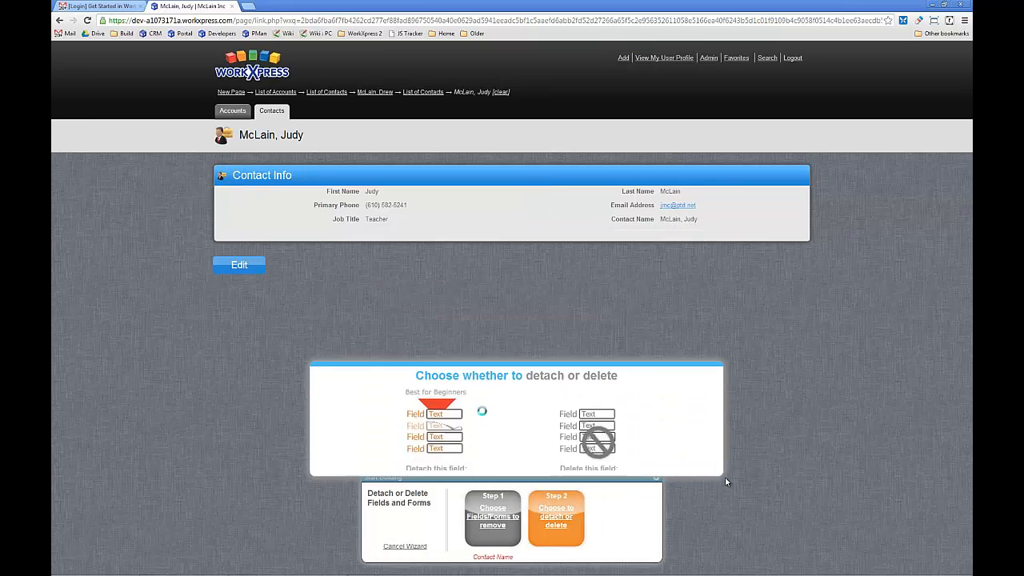
pyautogui.click(460, 317)
pyautogui.click(502, 451)
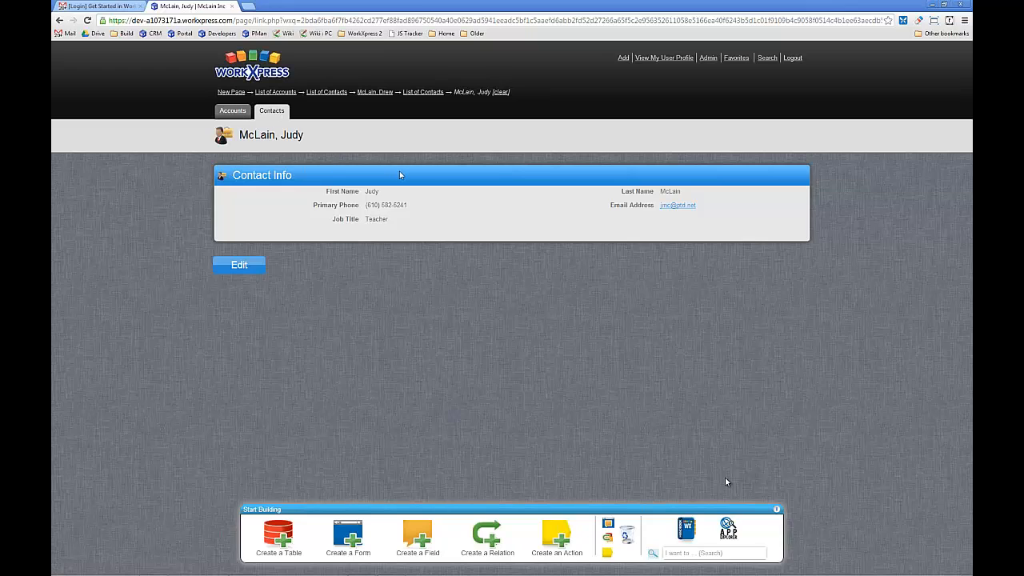
# - Open the McLain Inc account and create a List form placed after the Account Info form
pyautogui.click(231, 115)
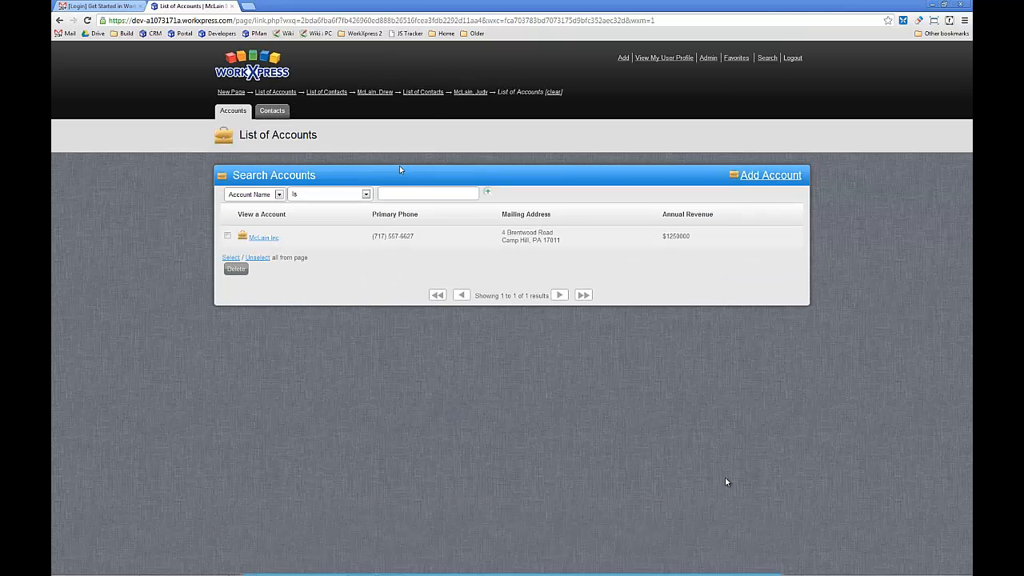
pyautogui.click(264, 238)
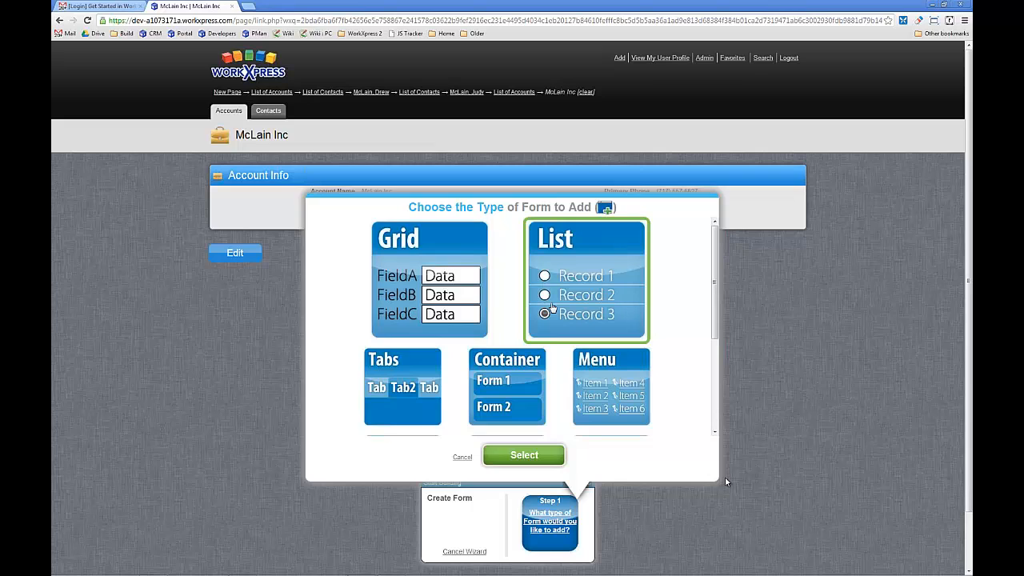
pyautogui.moveTo(718, 348); pyautogui.dragTo(718, 322)
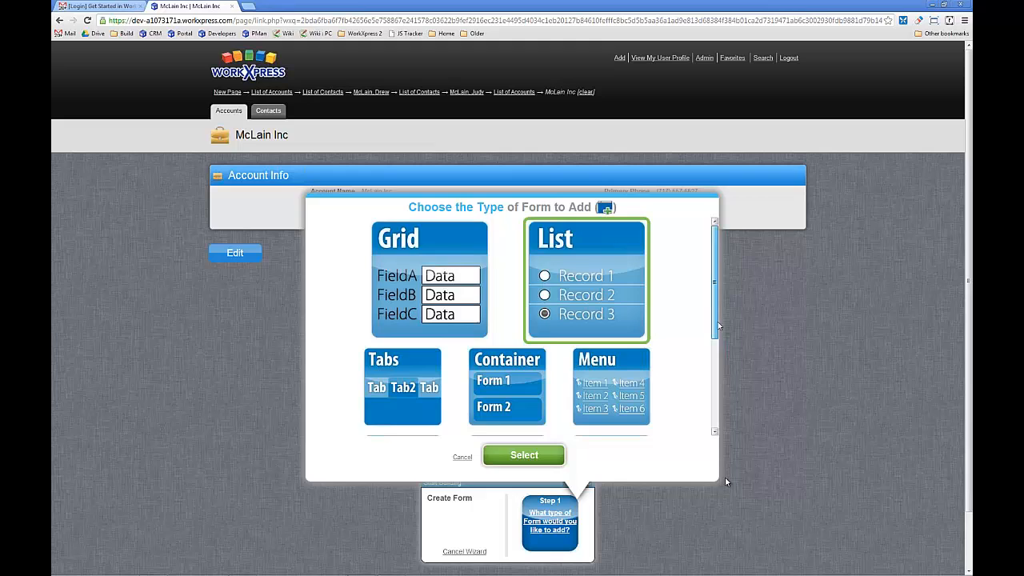
pyautogui.click(548, 456)
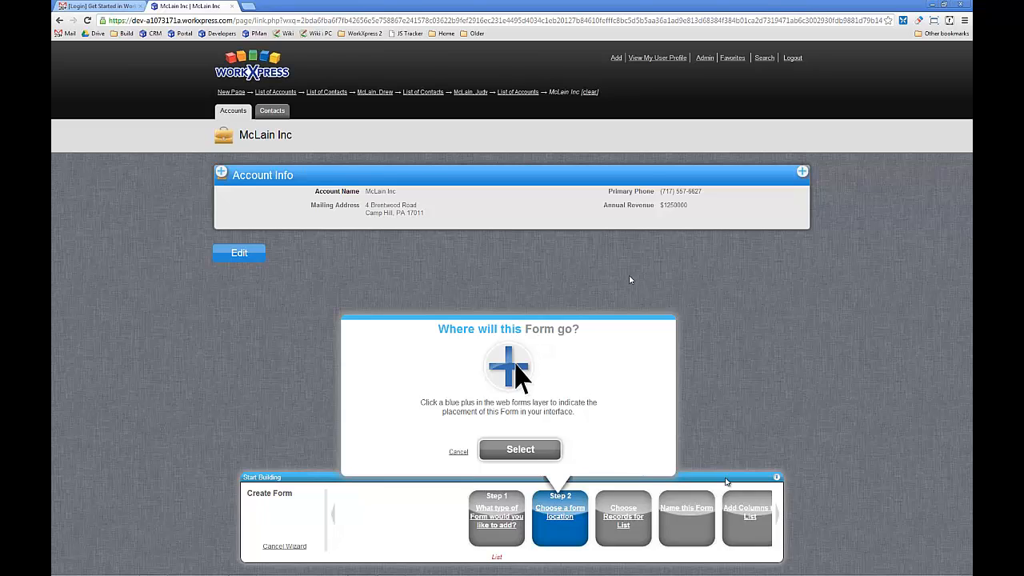
pyautogui.click(802, 174)
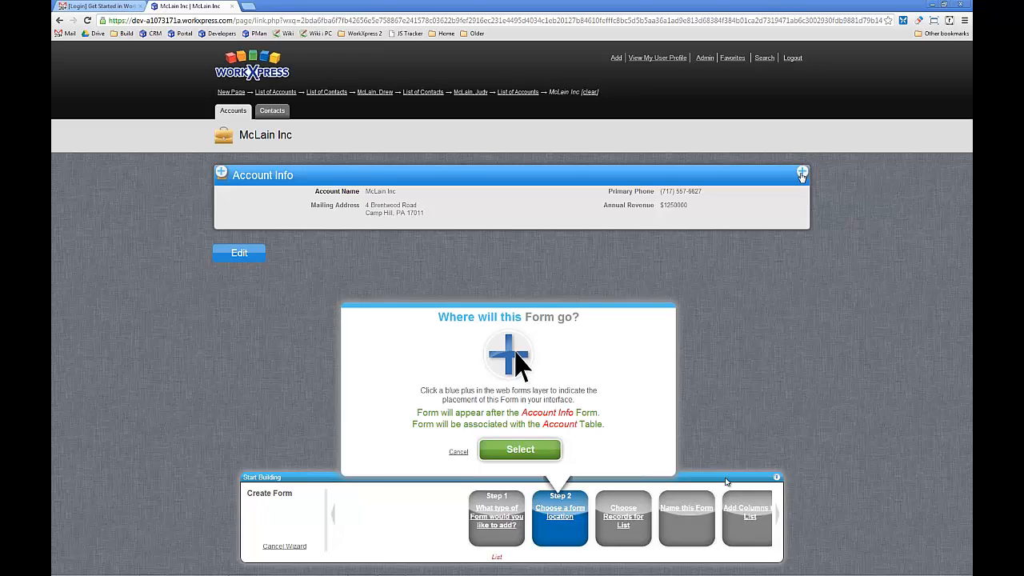
pyautogui.click(506, 442)
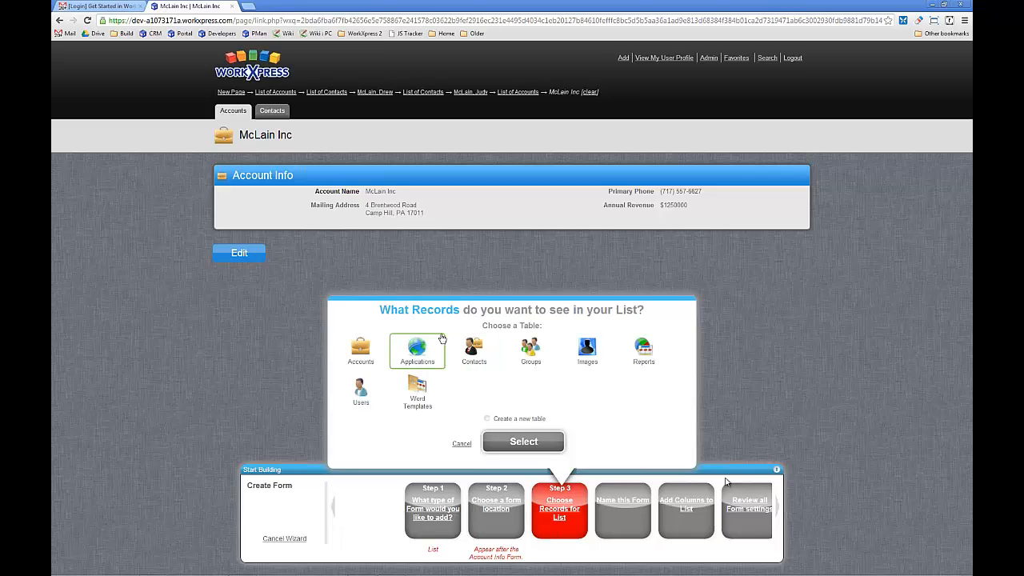
# - Make the list show records from the Contacts table, limited to related contacts through a new relation type
pyautogui.click(477, 357)
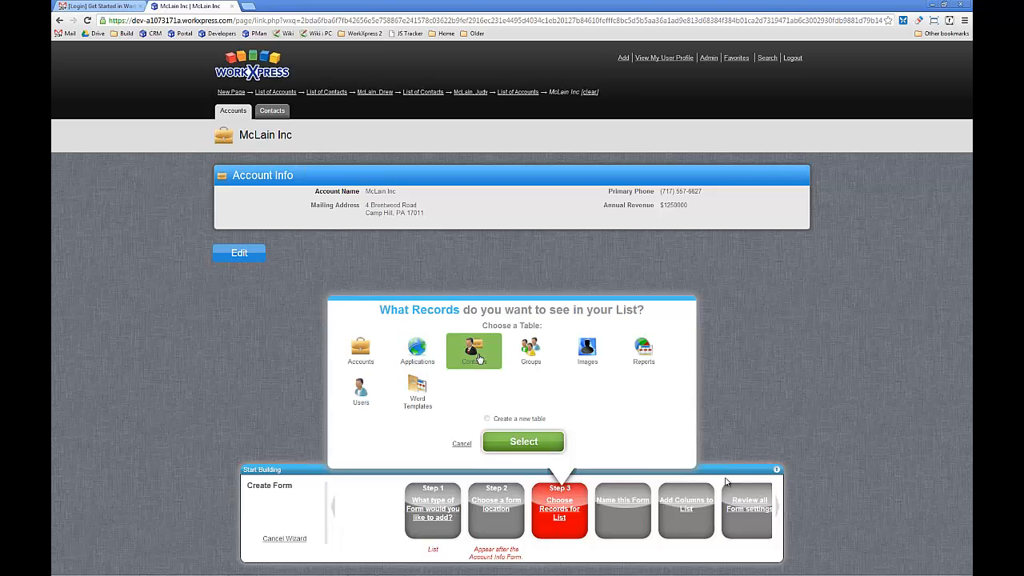
pyautogui.click(518, 441)
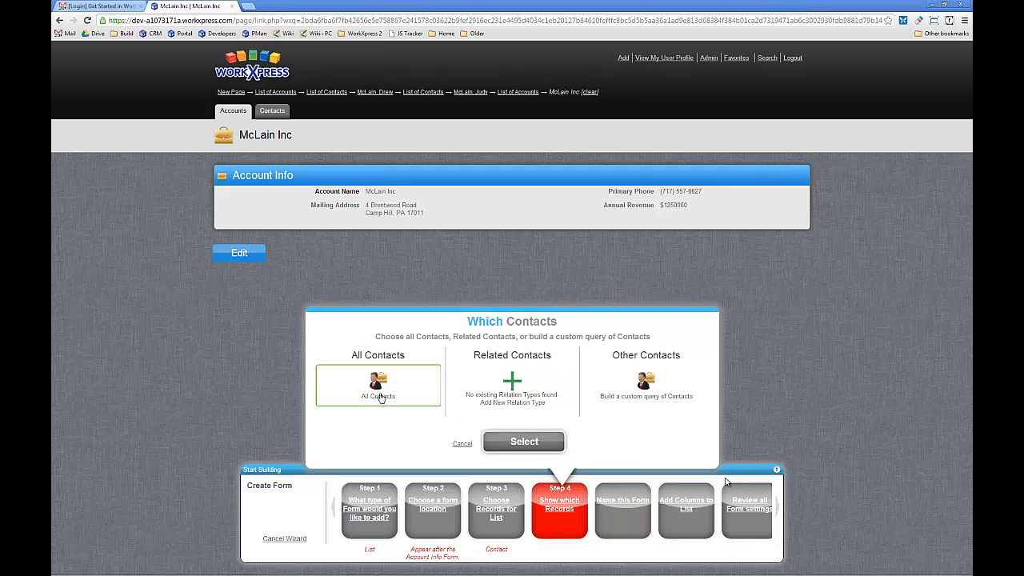
pyautogui.click(543, 387)
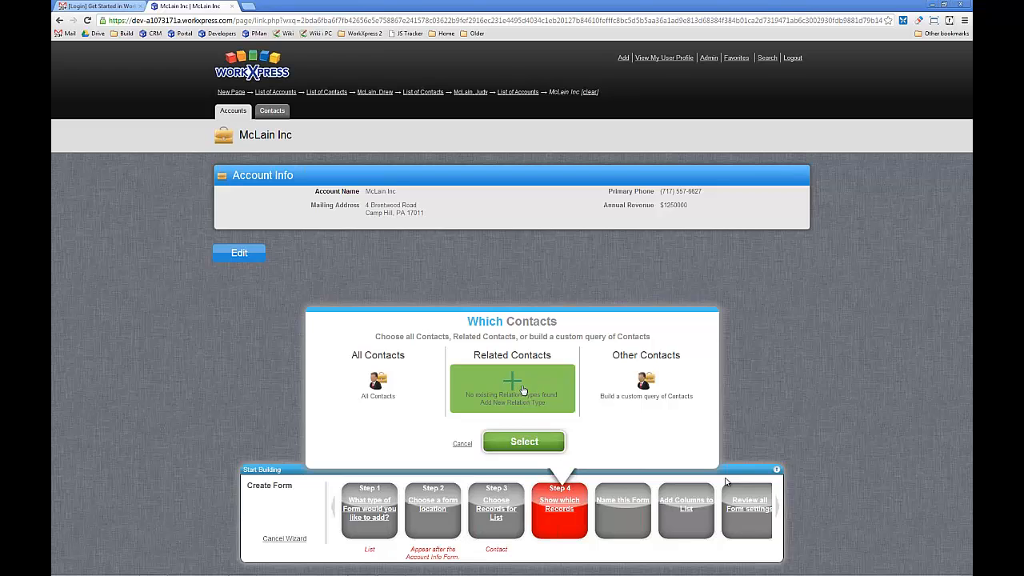
pyautogui.click(534, 444)
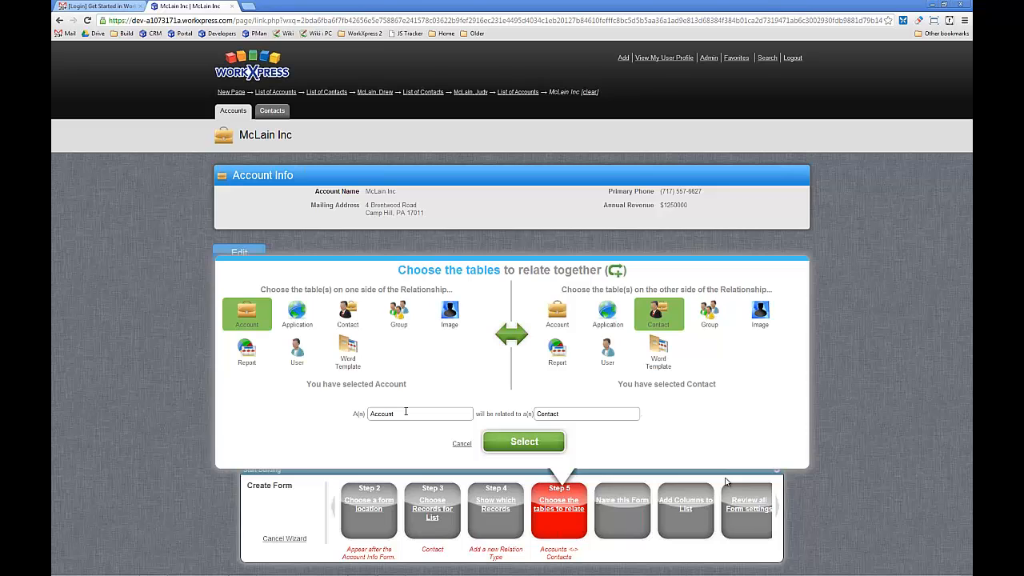
# - Name the Account side of the relation Employer and the Contact side Employee, and accept the relation
pyautogui.moveTo(411, 414); pyautogui.dragTo(356, 416)
pyautogui.write('Emply')
pyautogui.moveTo(584, 414); pyautogui.dragTo(506, 410)
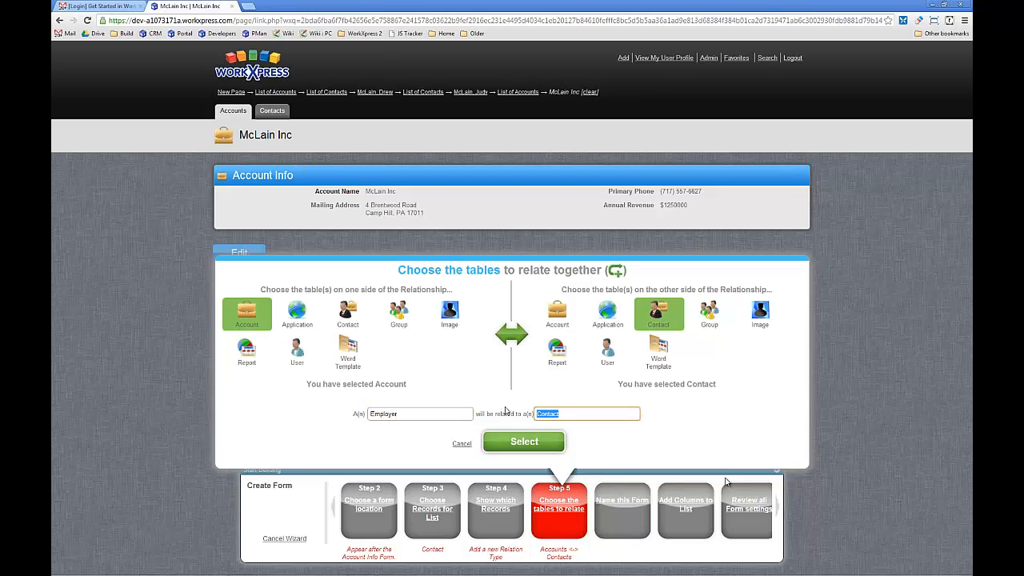
pyautogui.write('Employee')
pyautogui.click(515, 444)
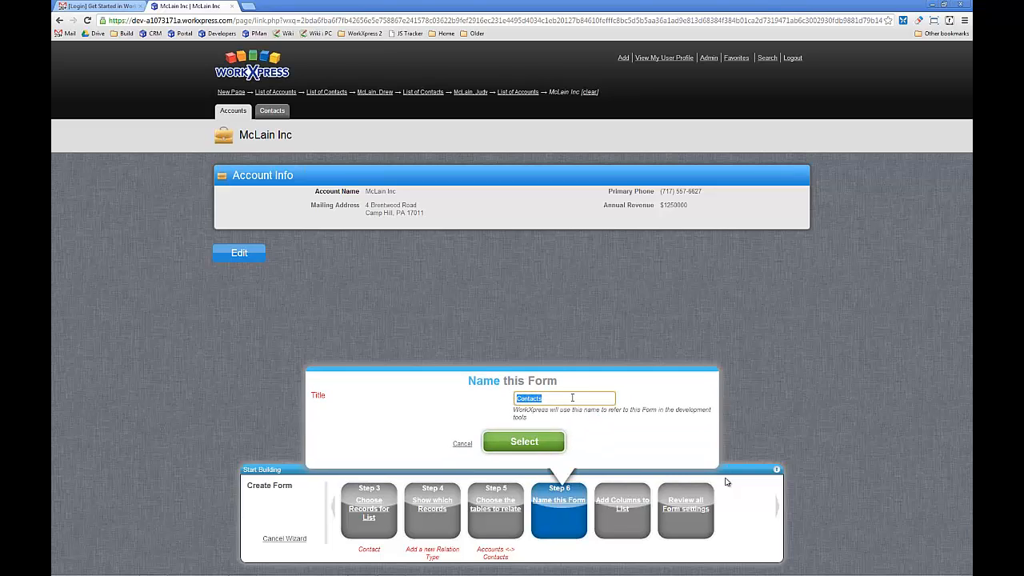
# - Name the list form Employees and add Email Address, Primary Phone and Job Title as columns alongside View a Contact
pyautogui.write('Employees')
pyautogui.click(547, 441)
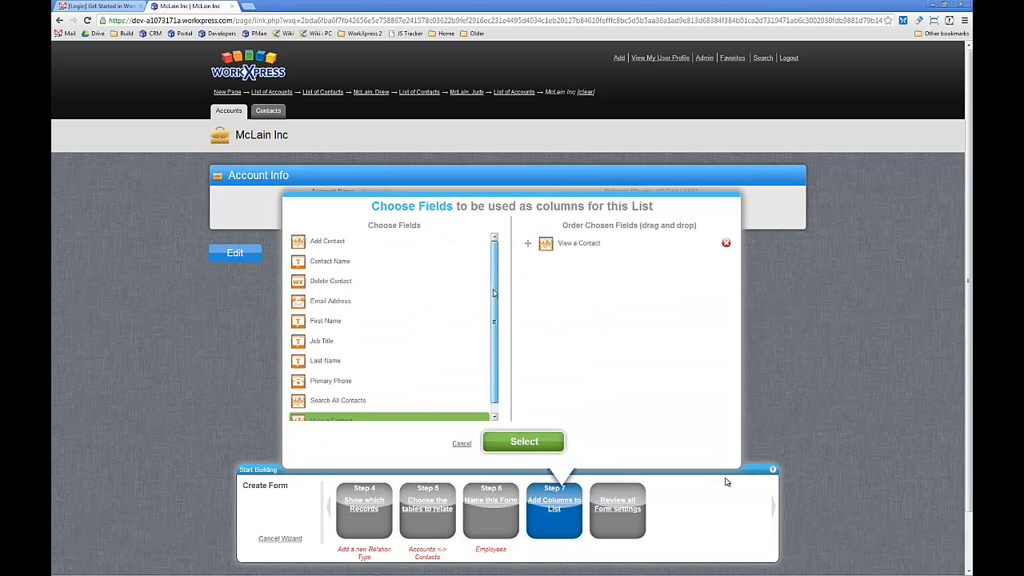
pyautogui.scroll(-1, 495, 284)
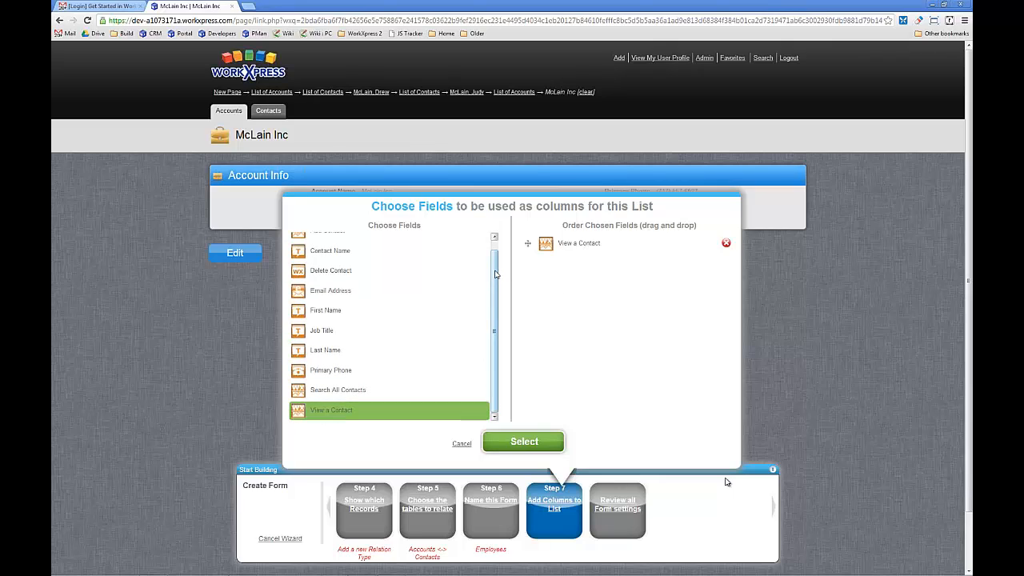
pyautogui.scroll(1, 496, 260)
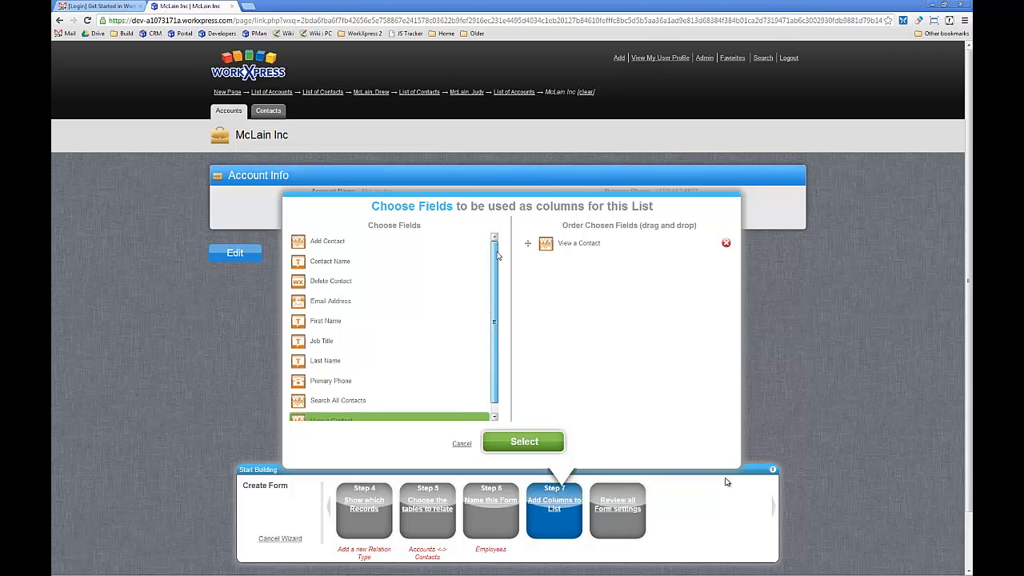
pyautogui.scroll(-1, 497, 254)
pyautogui.click(360, 297)
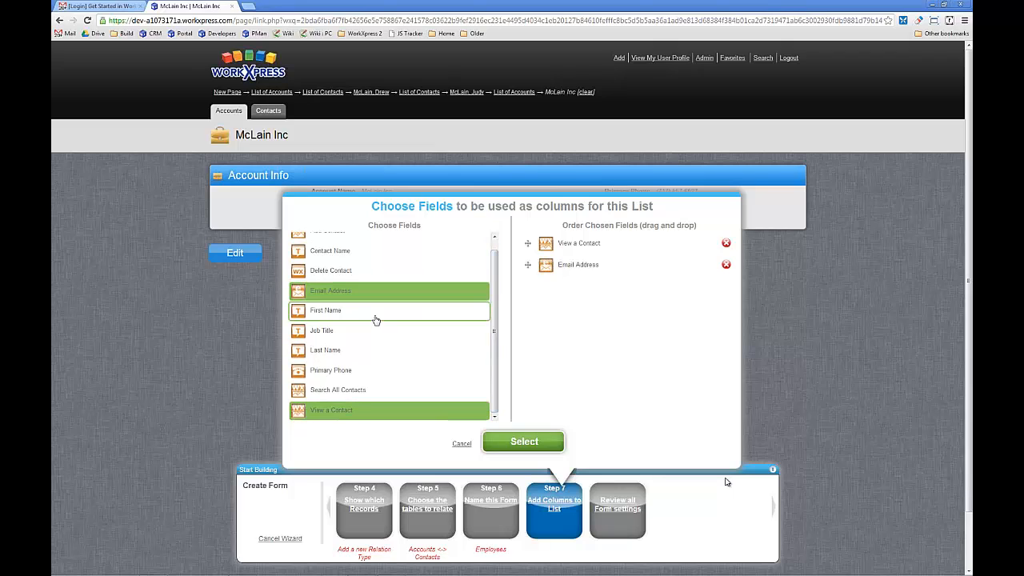
pyautogui.click(361, 373)
pyautogui.click(366, 336)
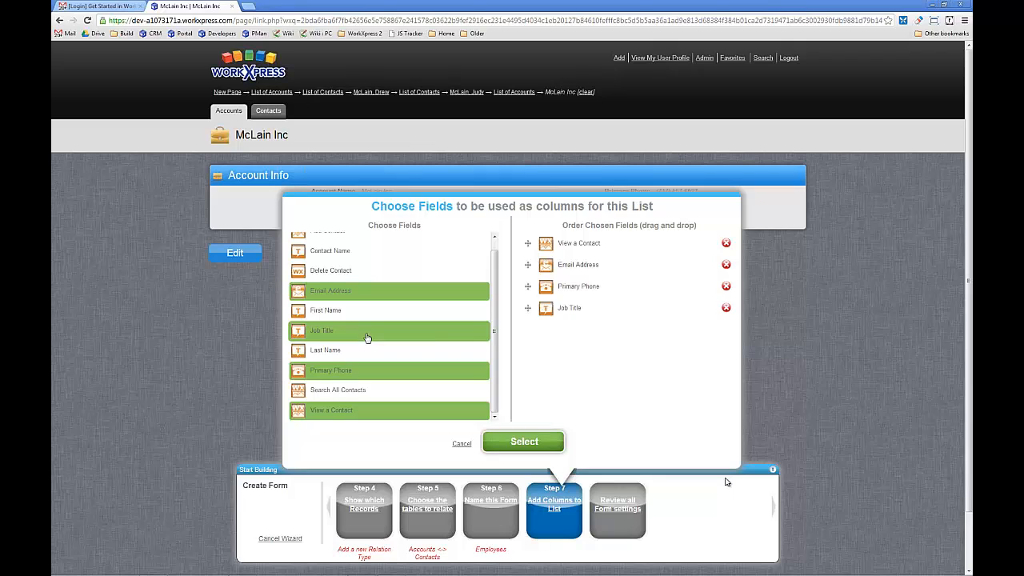
pyautogui.scroll(1, 497, 324)
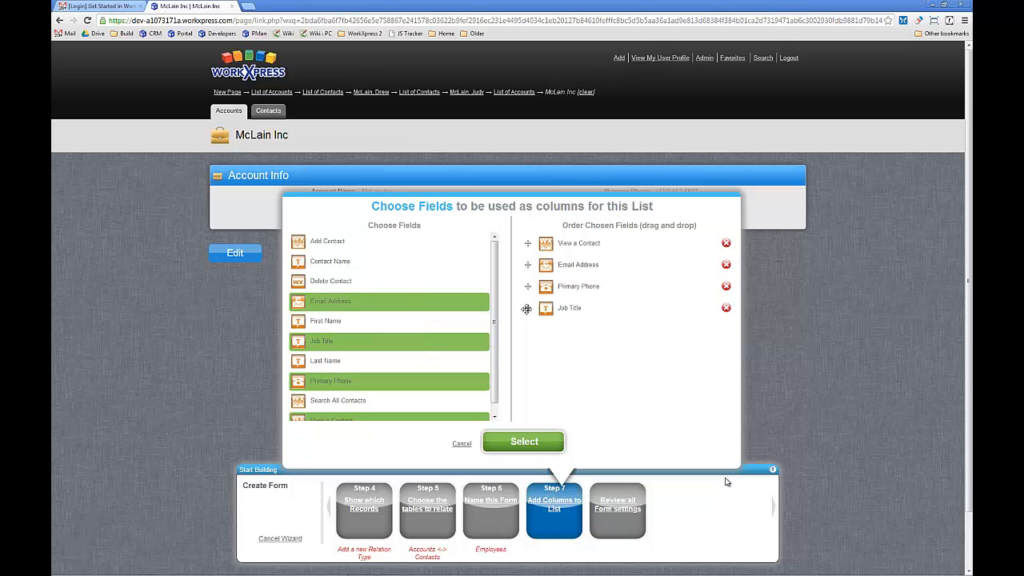
# - Move the Job Title column directly after View a Contact, accept the columns and finish creating the Employees form
pyautogui.moveTo(527, 308); pyautogui.dragTo(530, 264)
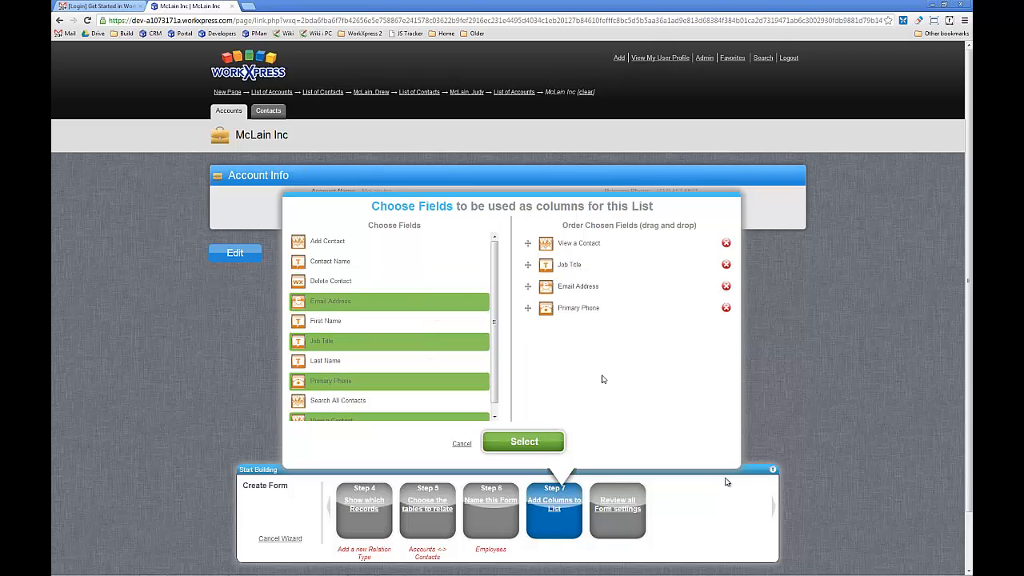
pyautogui.click(550, 443)
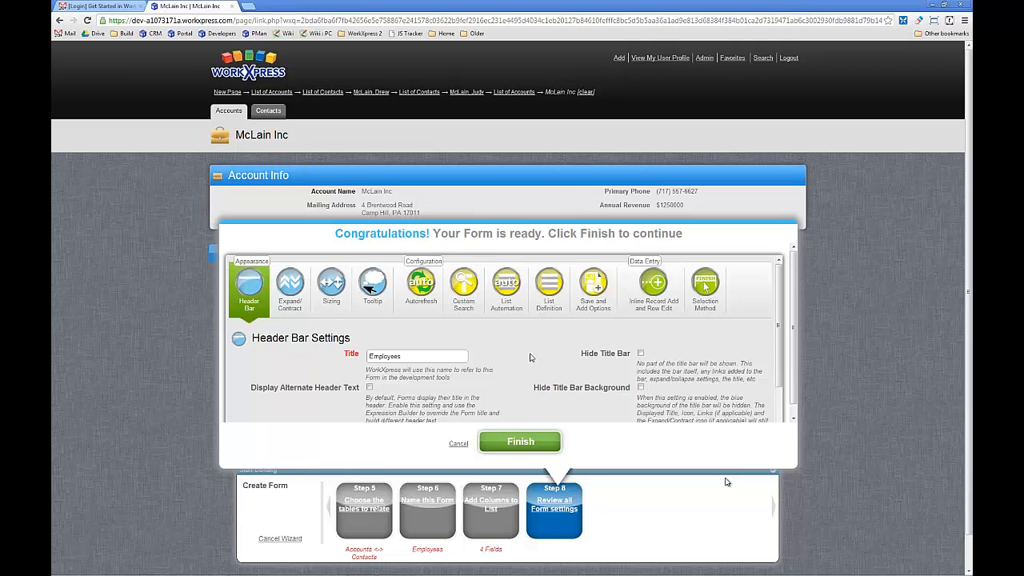
pyautogui.scroll(-2, 530, 357)
pyautogui.scroll(2, 529, 357)
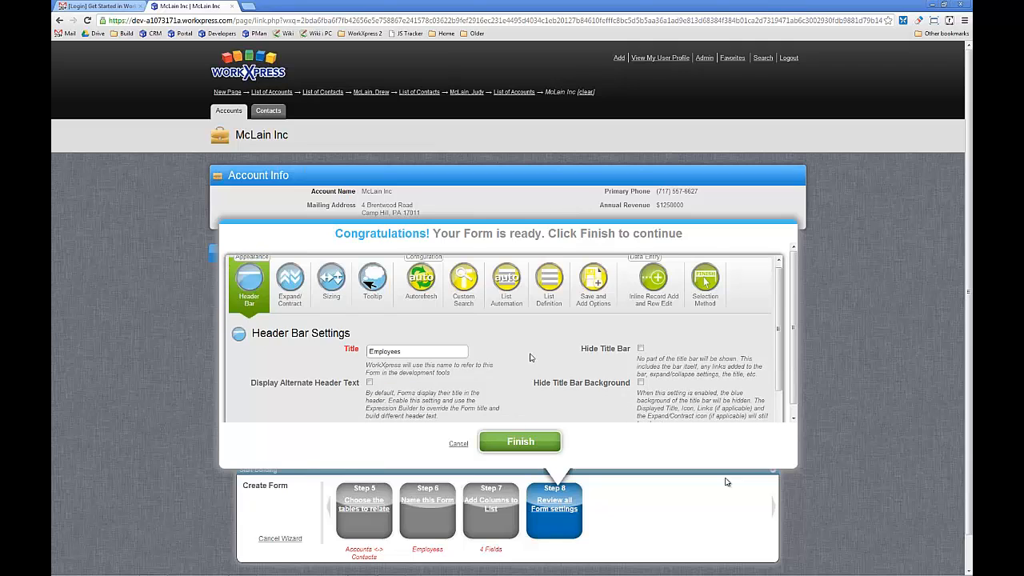
pyautogui.click(545, 444)
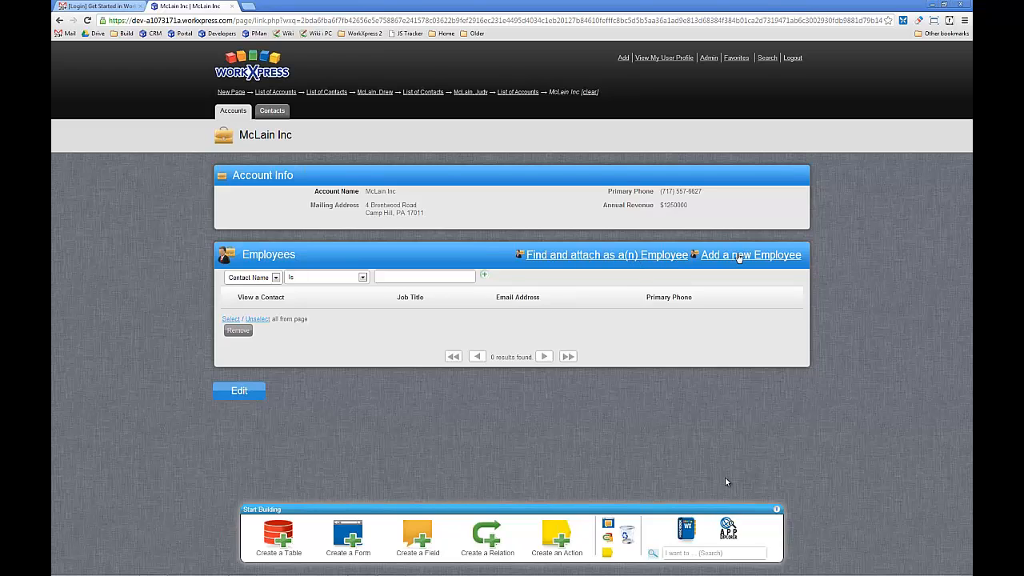
# - Find the first existing contact in the list and attach it to the account as an Employee
pyautogui.click(609, 261)
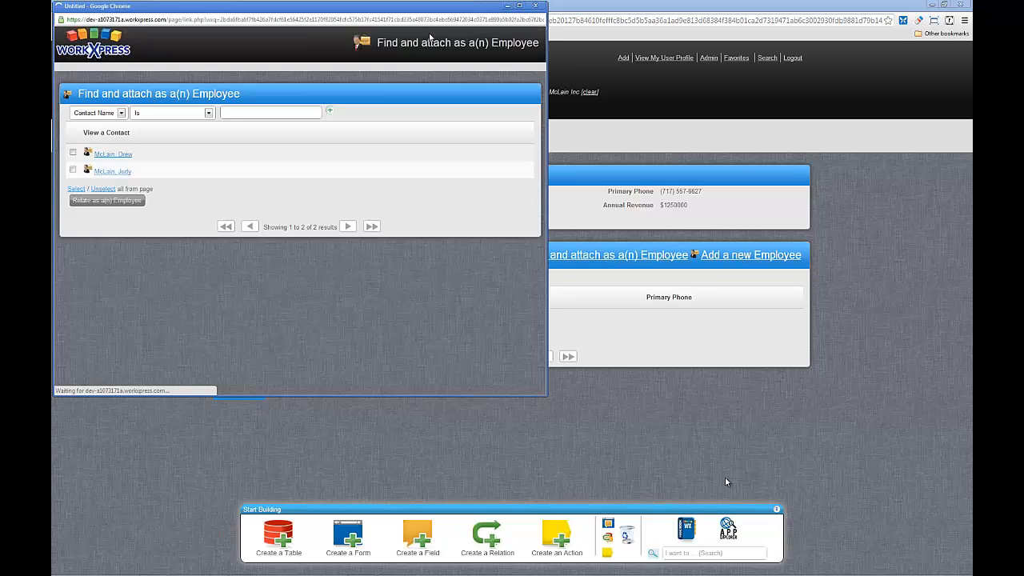
pyautogui.moveTo(427, 15); pyautogui.dragTo(615, 78)
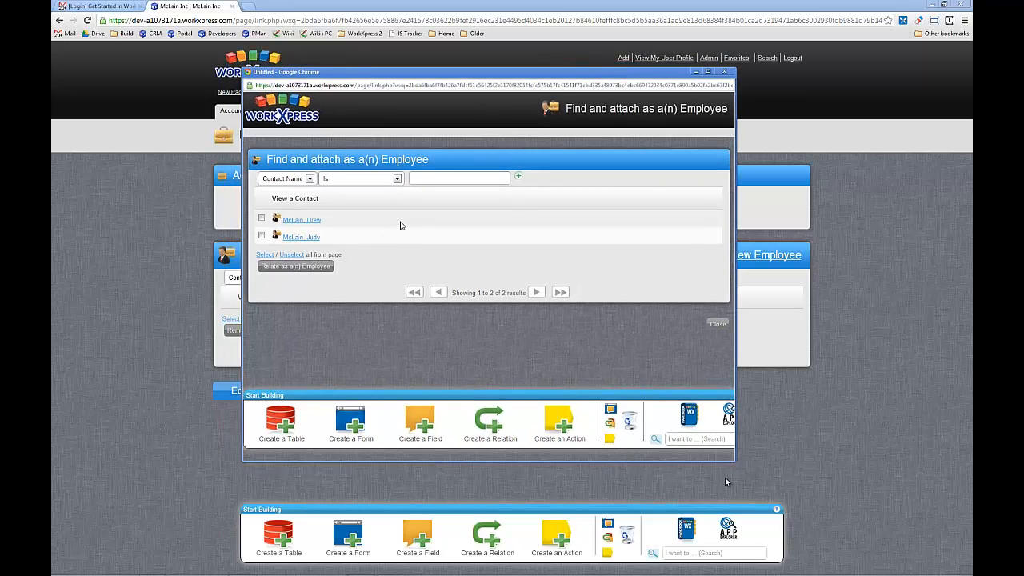
pyautogui.click(261, 218)
pyautogui.click(300, 270)
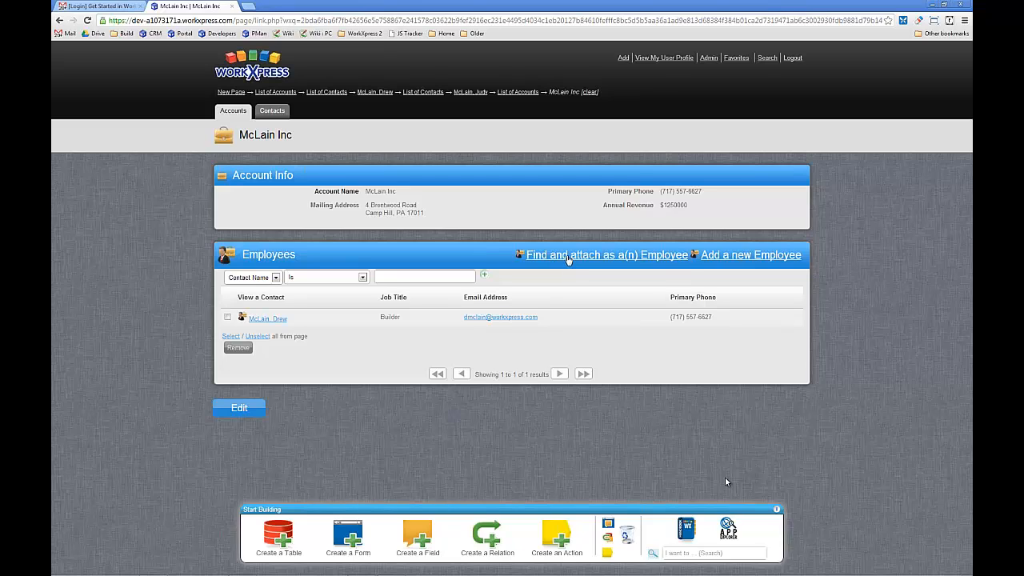
# - Start a new employee for the account and enter the contact's first name, last name and primary phone number
pyautogui.click(731, 257)
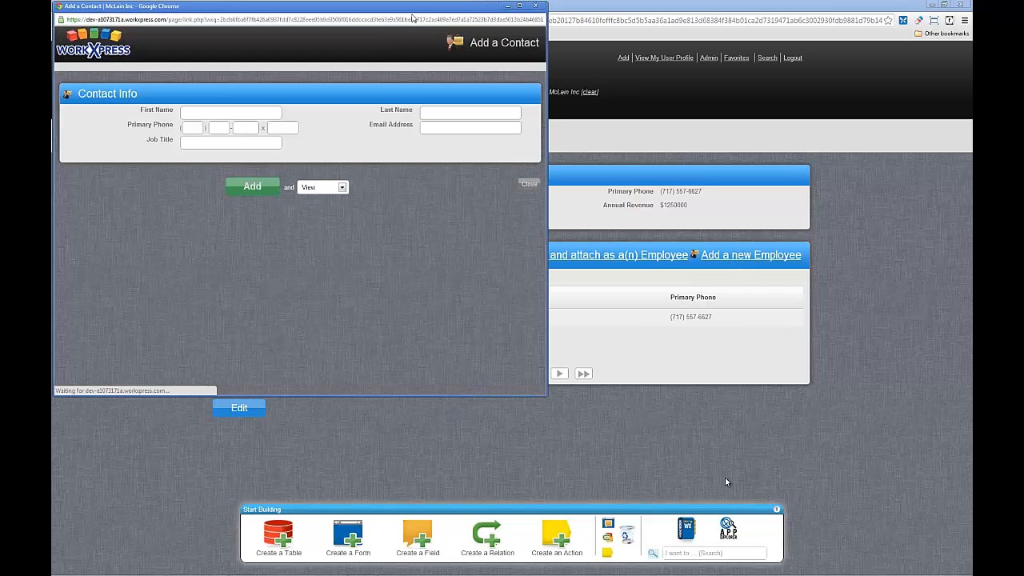
pyautogui.moveTo(412, 10); pyautogui.dragTo(640, 84)
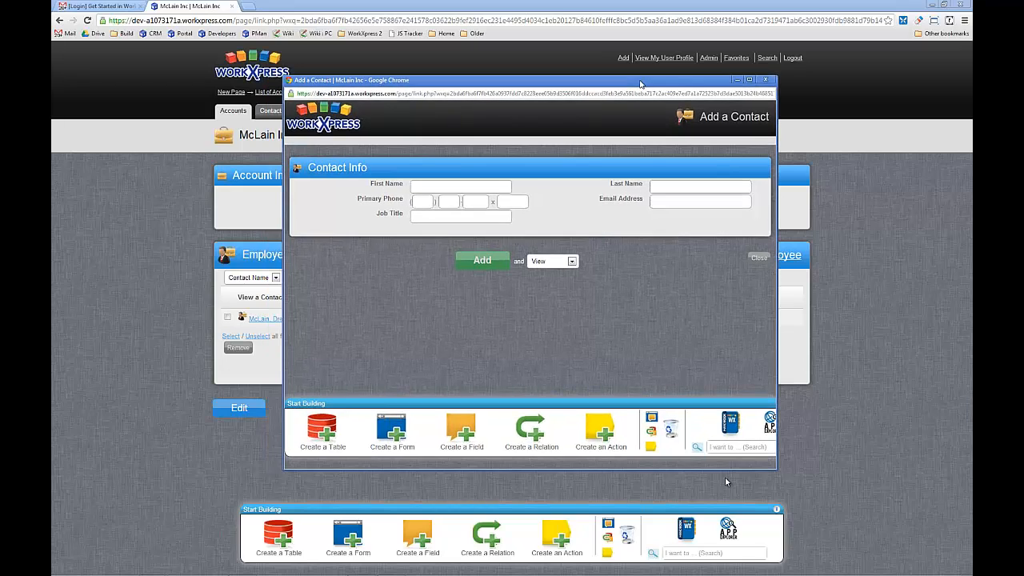
pyautogui.click(460, 183)
pyautogui.press('Tab')
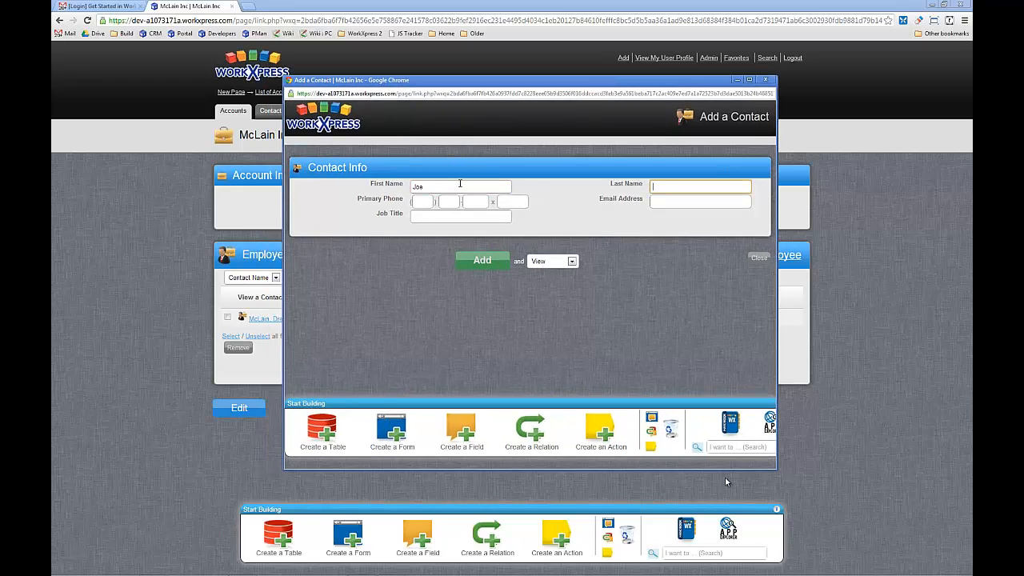
pyautogui.press('Tab')
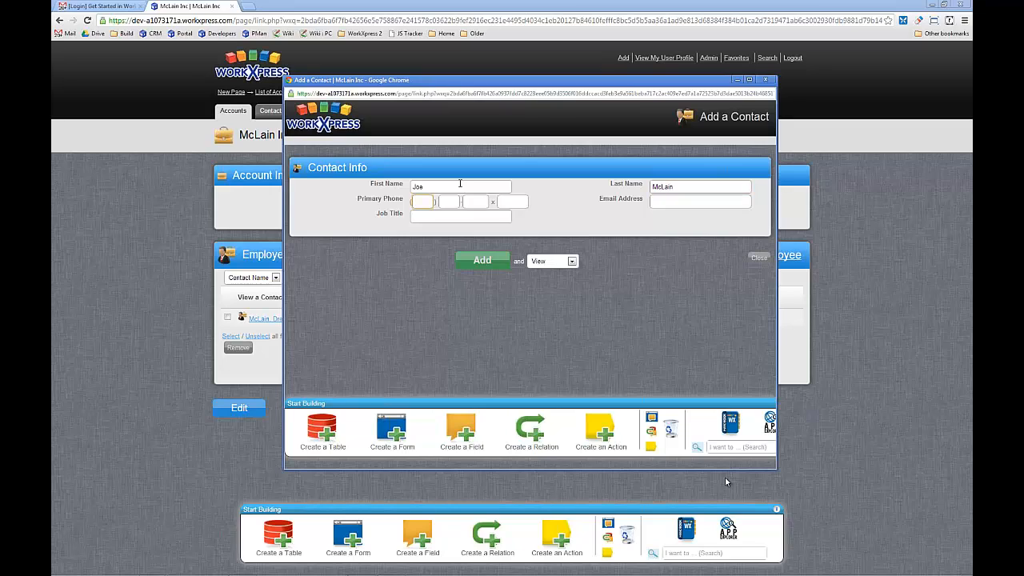
# - Fill in the new contact's email address, set the job title to CEO and add the contact
pyautogui.click(705, 205)
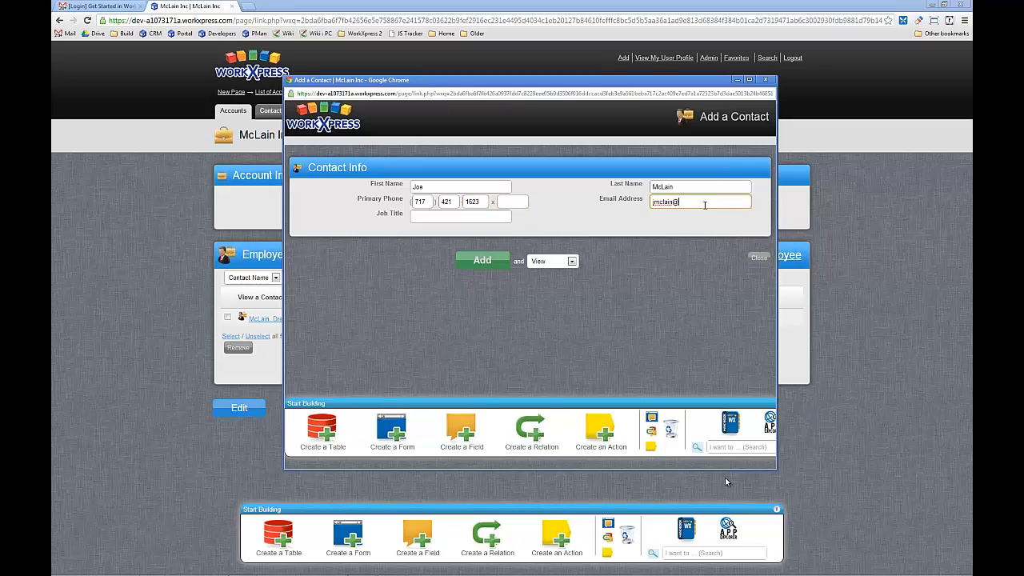
pyautogui.press('Tab')
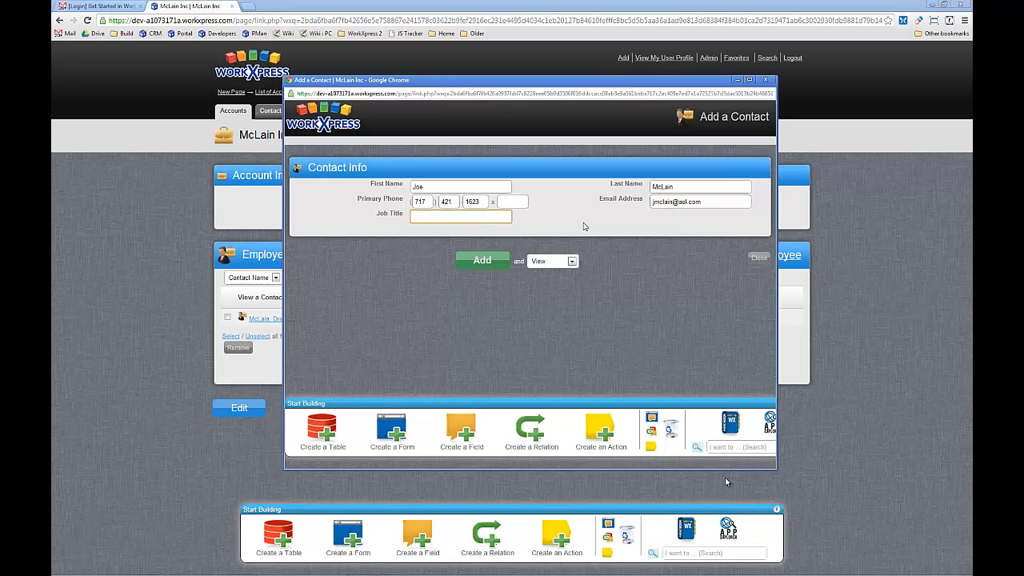
pyautogui.write('CEO')
pyautogui.click(532, 260)
pyautogui.click(549, 281)
pyautogui.click(501, 268)
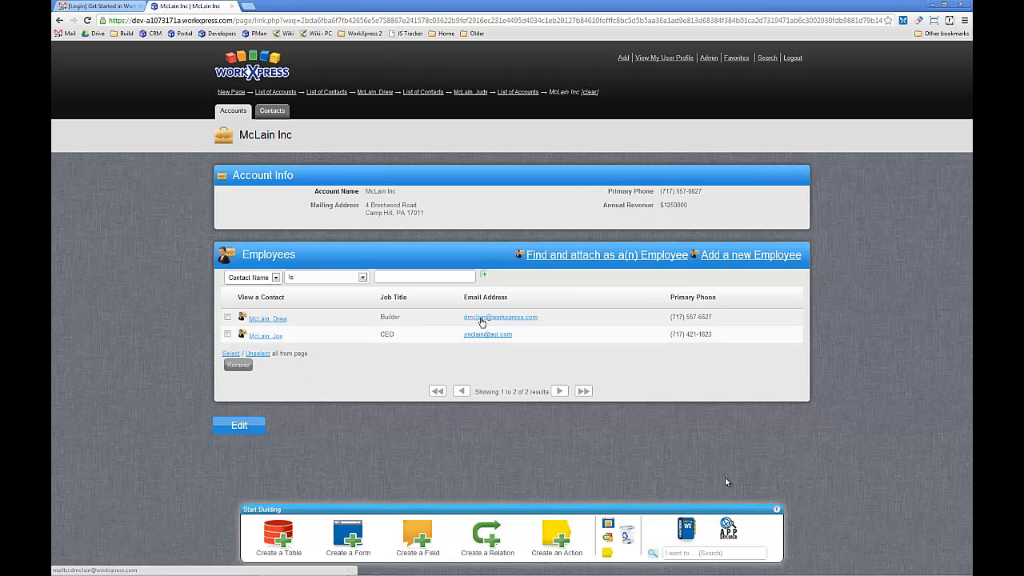
# - Open the contact record of the employee with the job title Builder
pyautogui.click(281, 320)
pyautogui.press('Return')
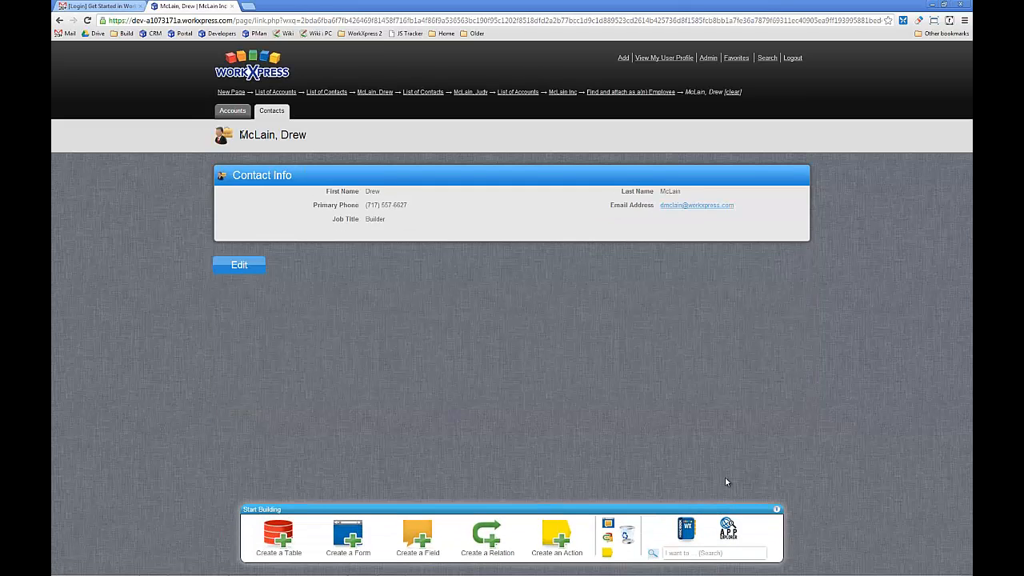
pyautogui.moveTo(238, 135); pyautogui.dragTo(310, 136)
pyautogui.click(424, 227)
# - Begin adding a new field to the Contact table, placed in the Contact Info form beside Job Title
pyautogui.click(417, 536)
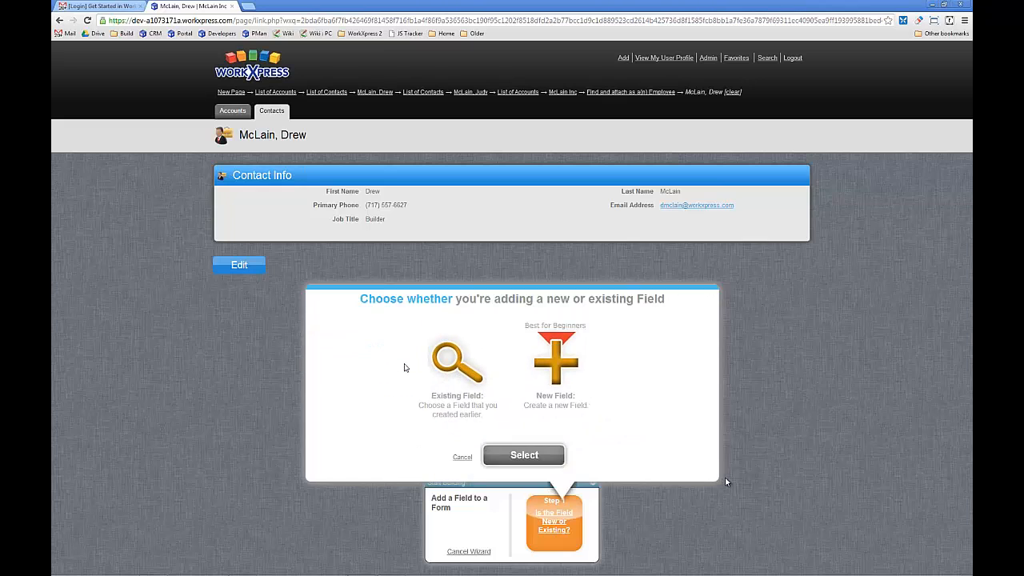
pyautogui.click(552, 365)
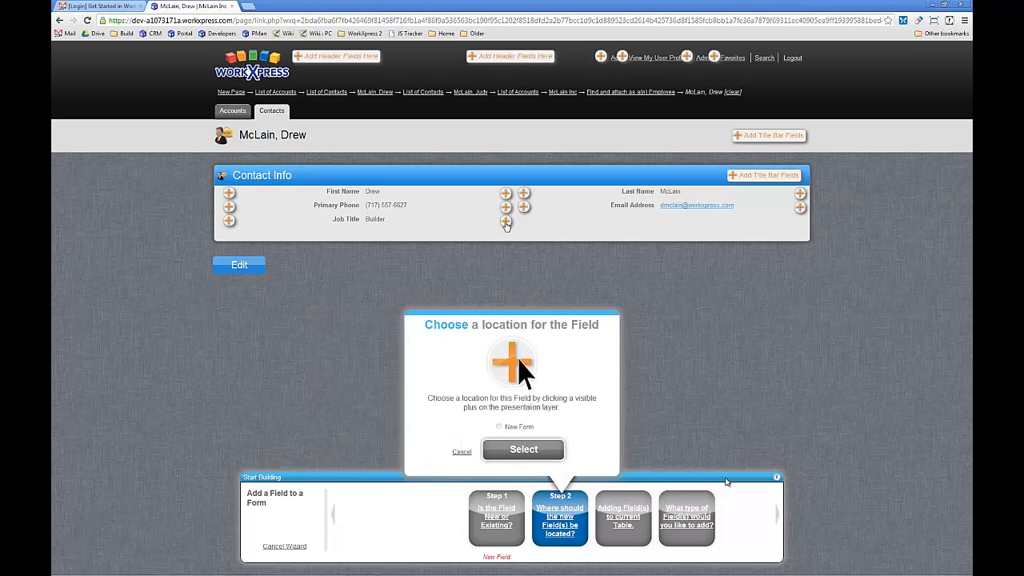
pyautogui.click(517, 450)
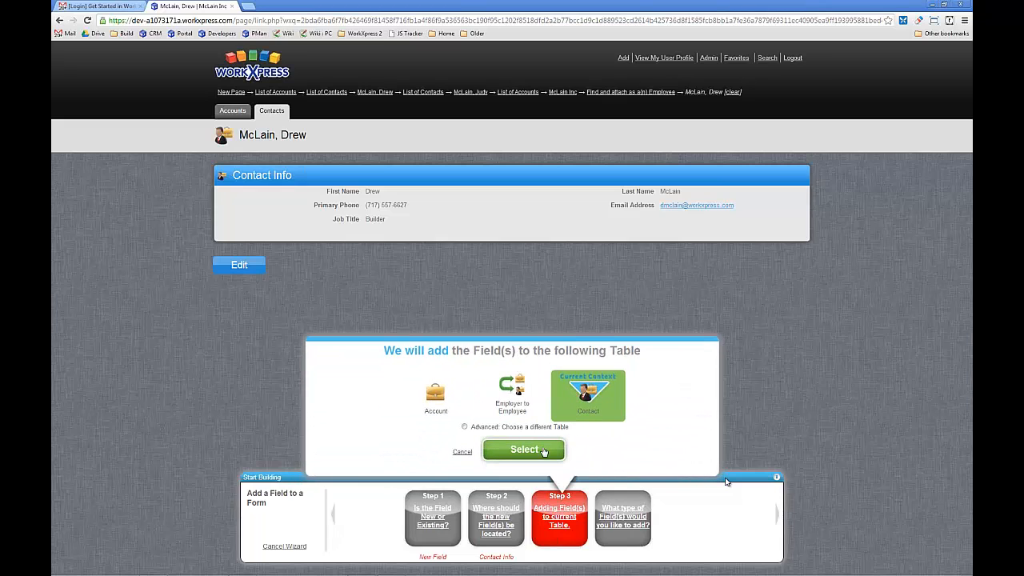
pyautogui.click(536, 452)
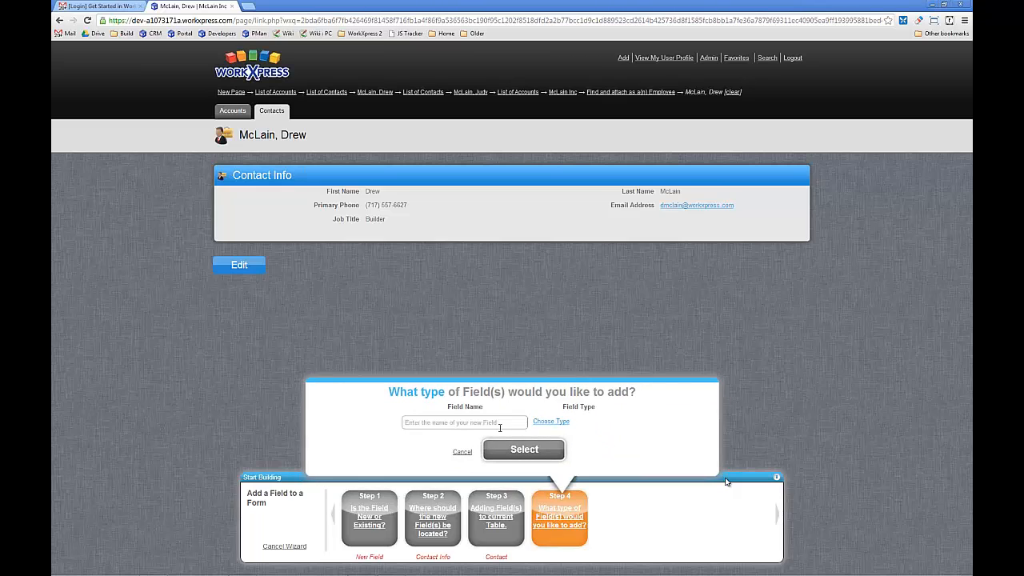
# - Name the new field Employer, make it a Selection field and accept its label
pyautogui.write('Emplayer')
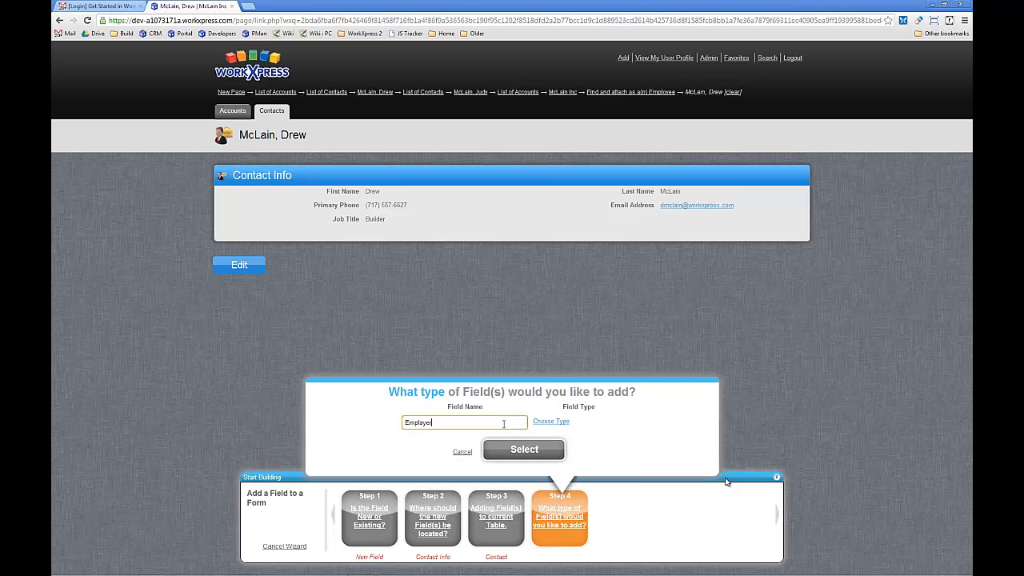
pyautogui.click(546, 423)
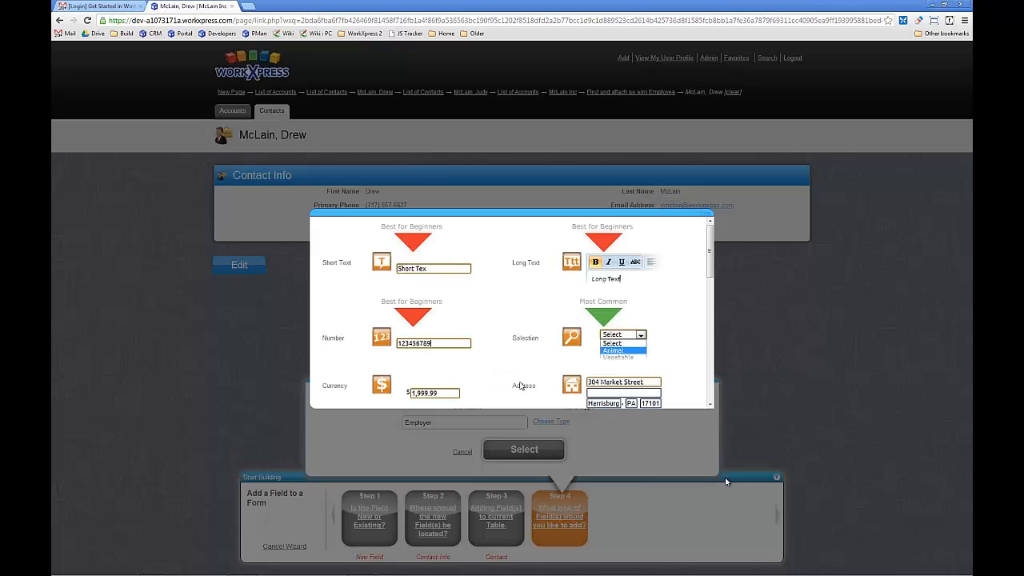
pyautogui.click(614, 342)
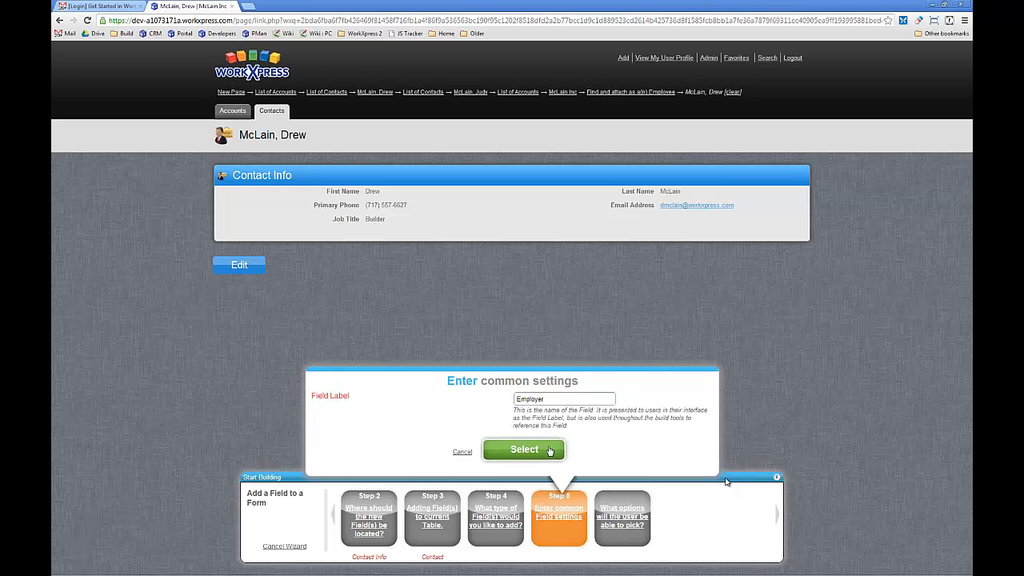
pyautogui.click(545, 451)
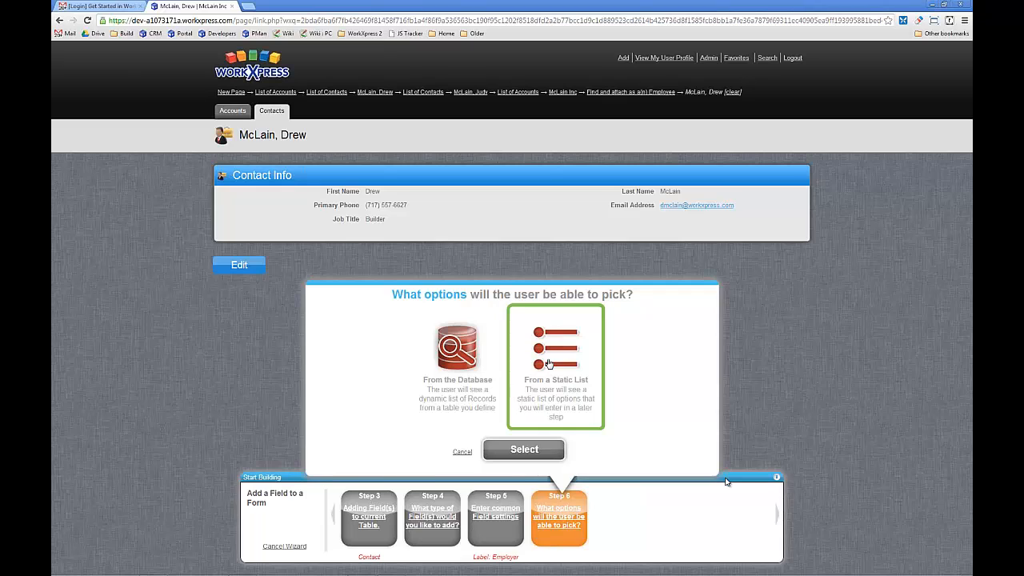
# - Source the Employer field's options from the database, allowing one selection through a select drop-down
pyautogui.click(464, 376)
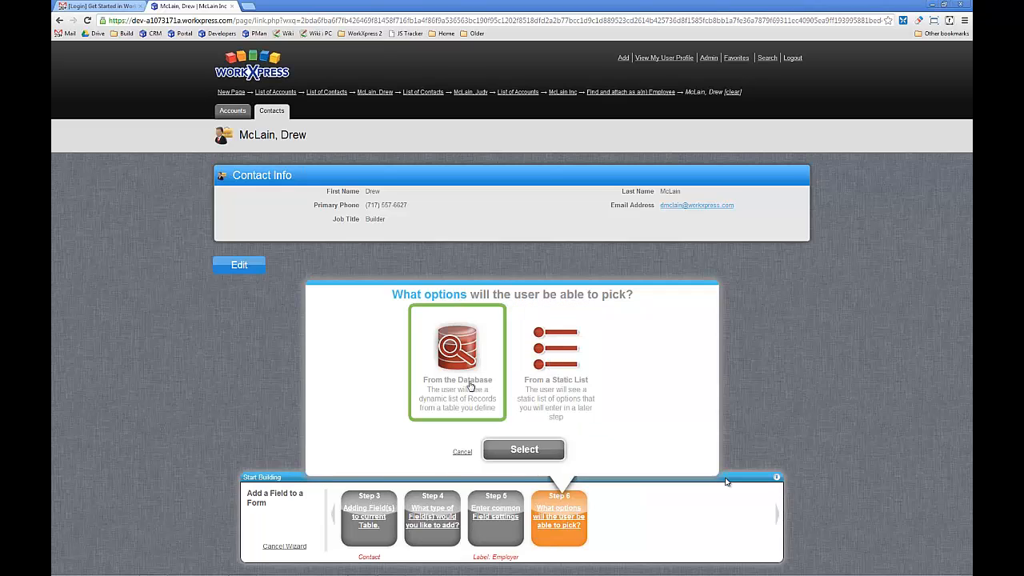
pyautogui.click(524, 449)
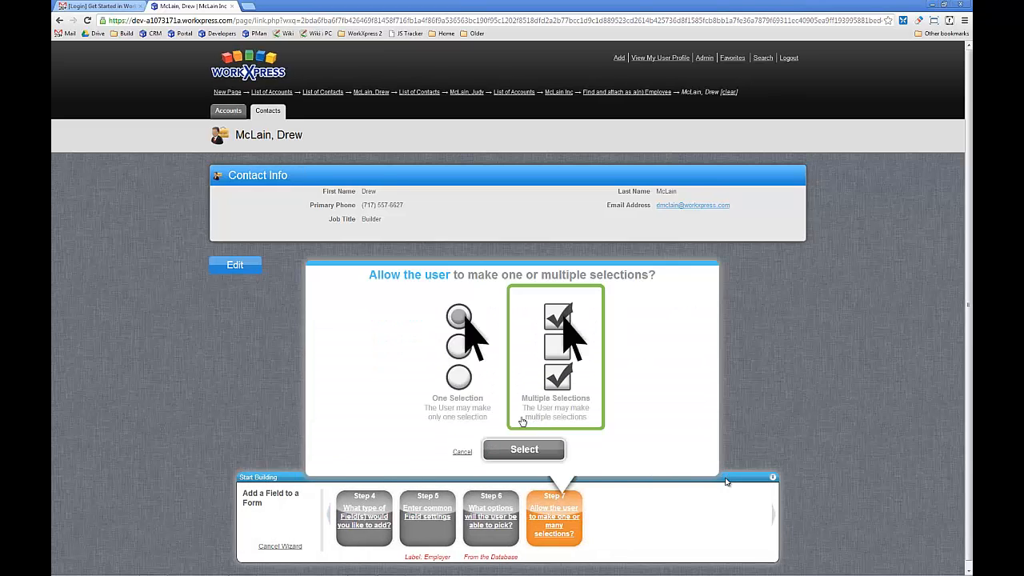
pyautogui.click(512, 448)
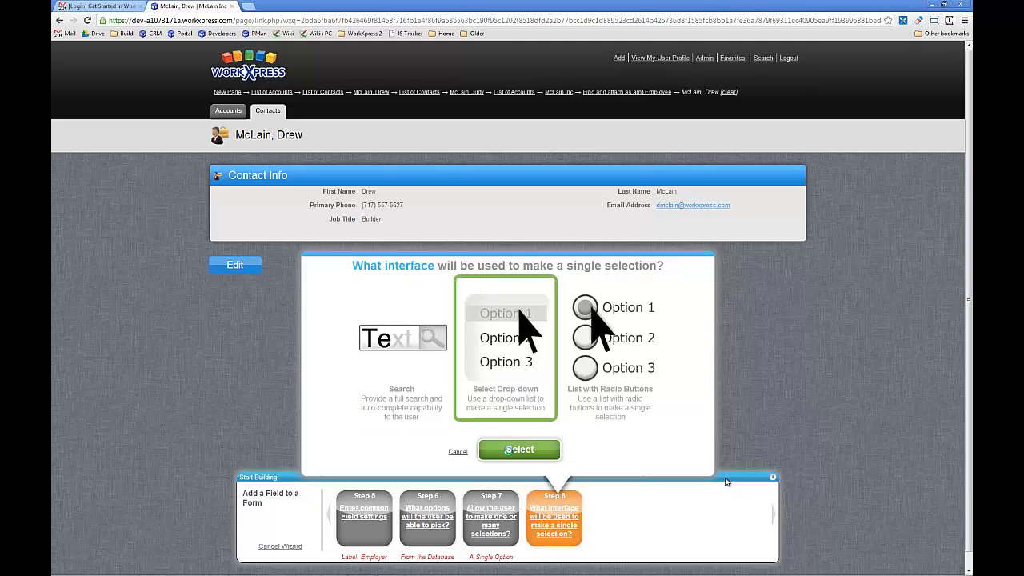
pyautogui.click(512, 451)
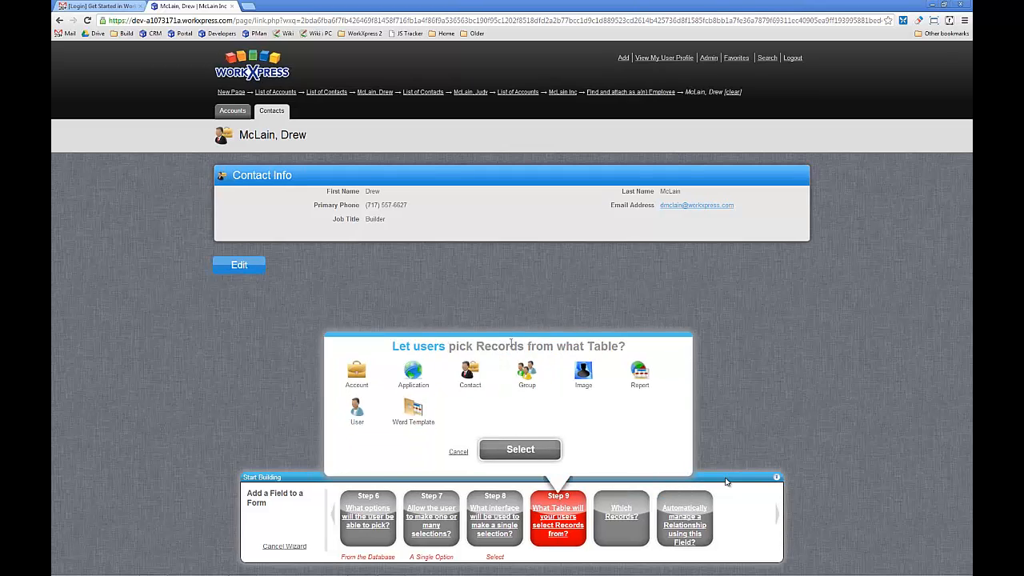
# - Let users pick Employer records from the Account table, querying all accounts
pyautogui.click(359, 380)
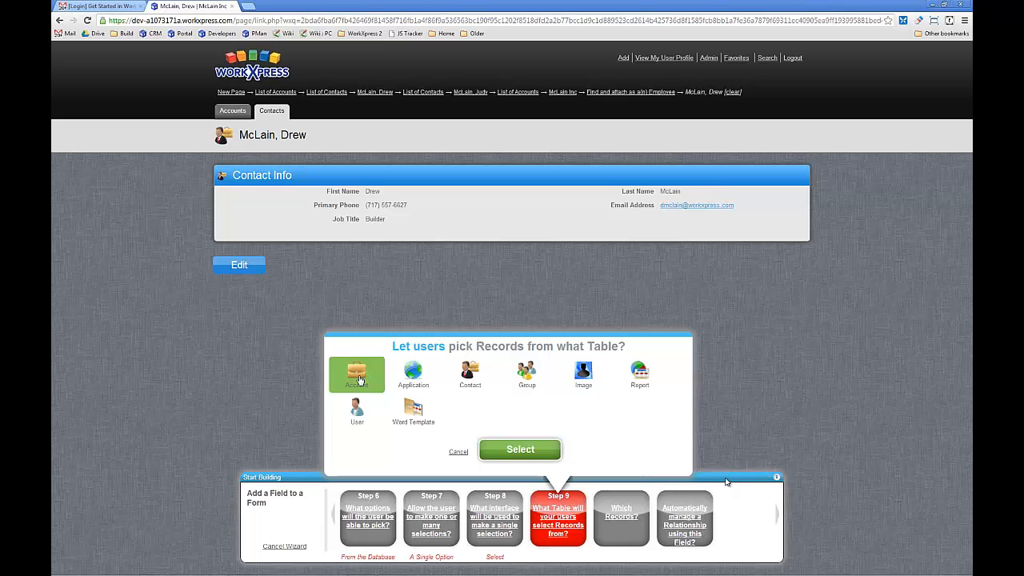
pyautogui.click(520, 448)
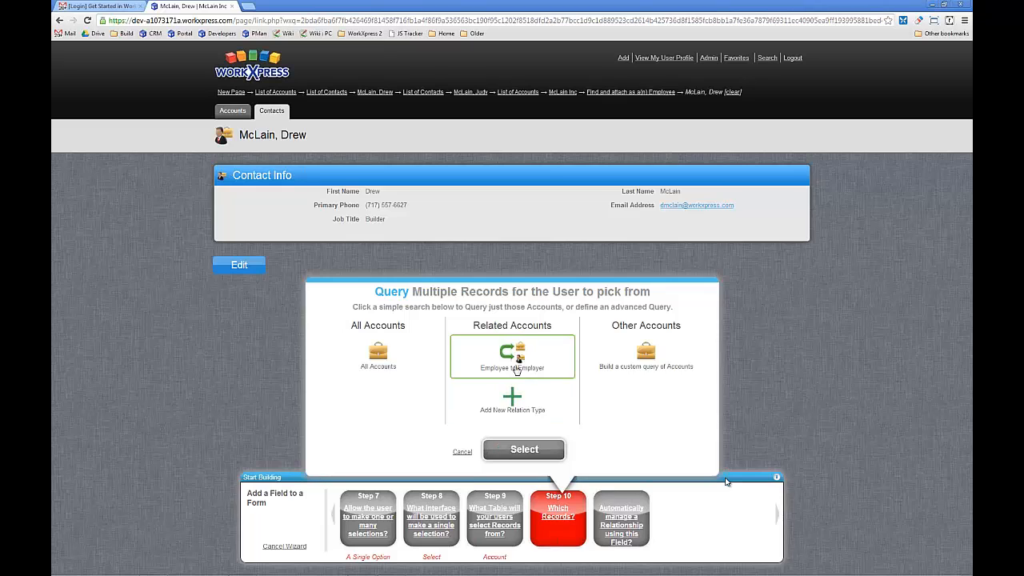
pyautogui.click(409, 357)
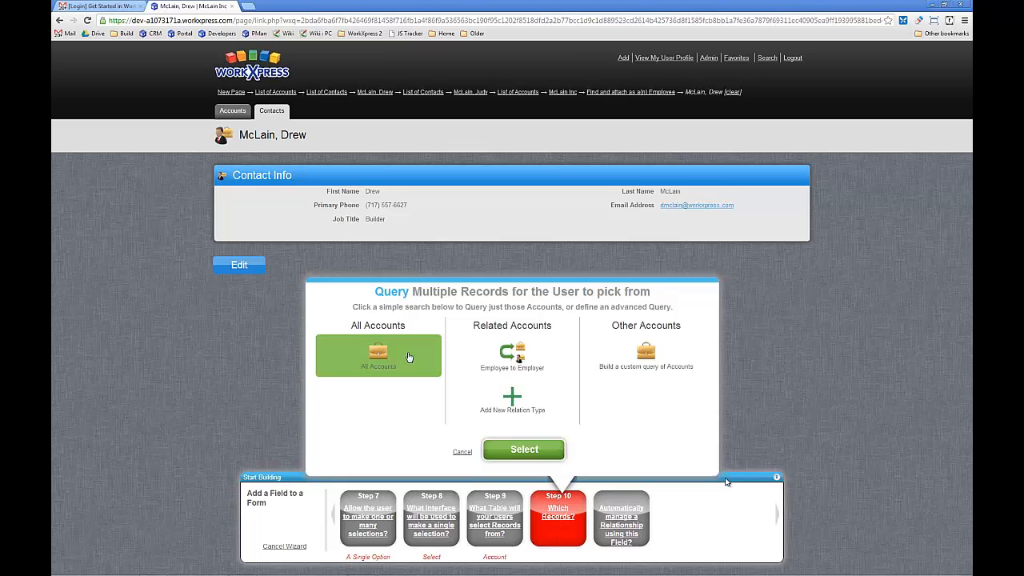
pyautogui.click(516, 450)
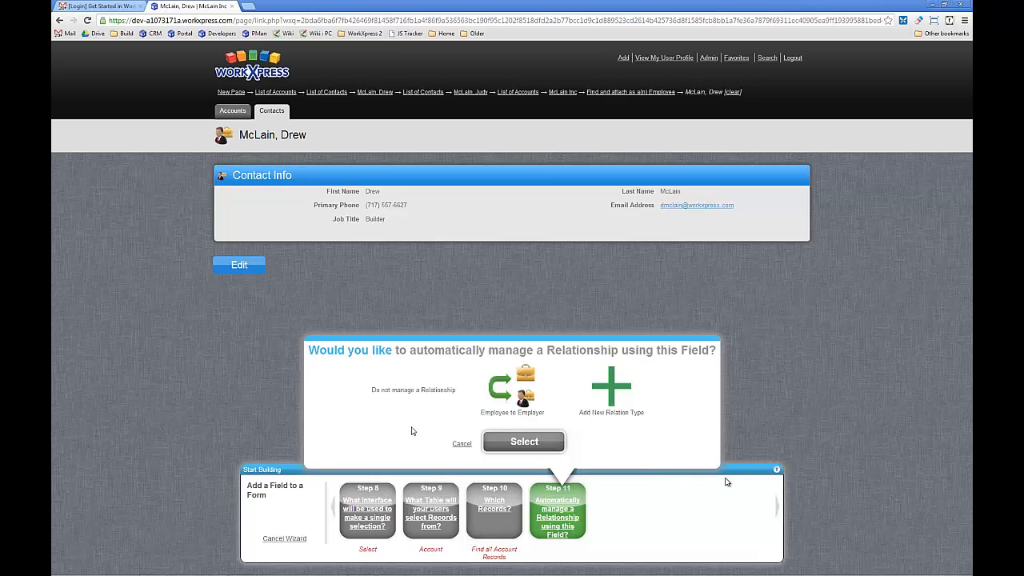
# - Have the Employer field automatically manage the Employee to Employer relationship and finish adding it to the form
pyautogui.click(522, 397)
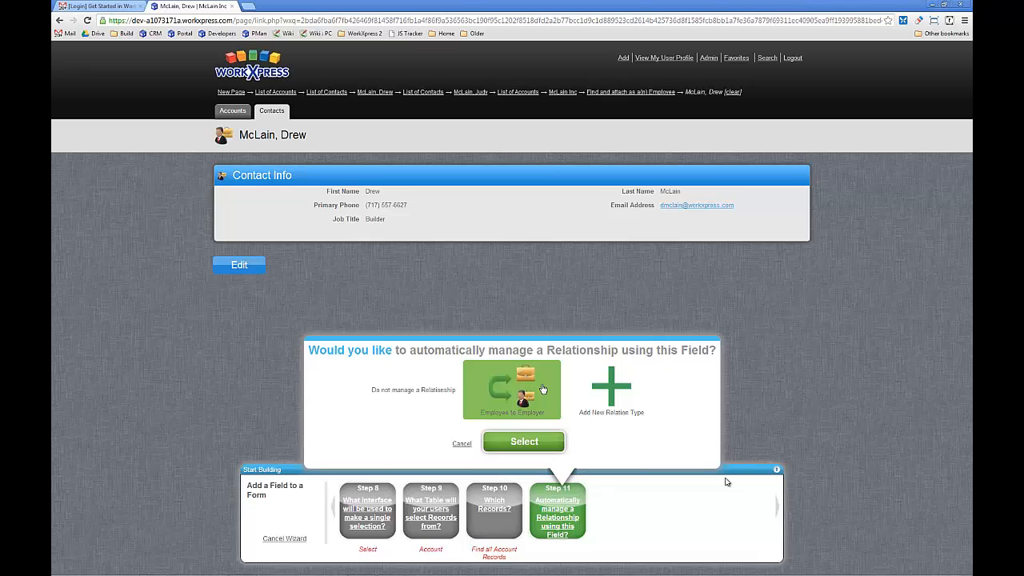
pyautogui.click(541, 443)
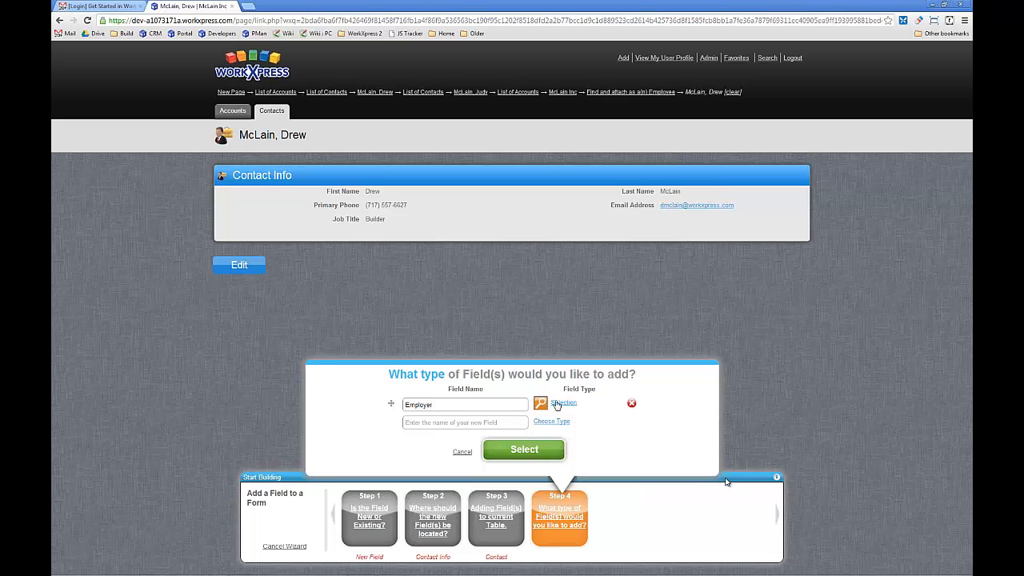
pyautogui.click(540, 452)
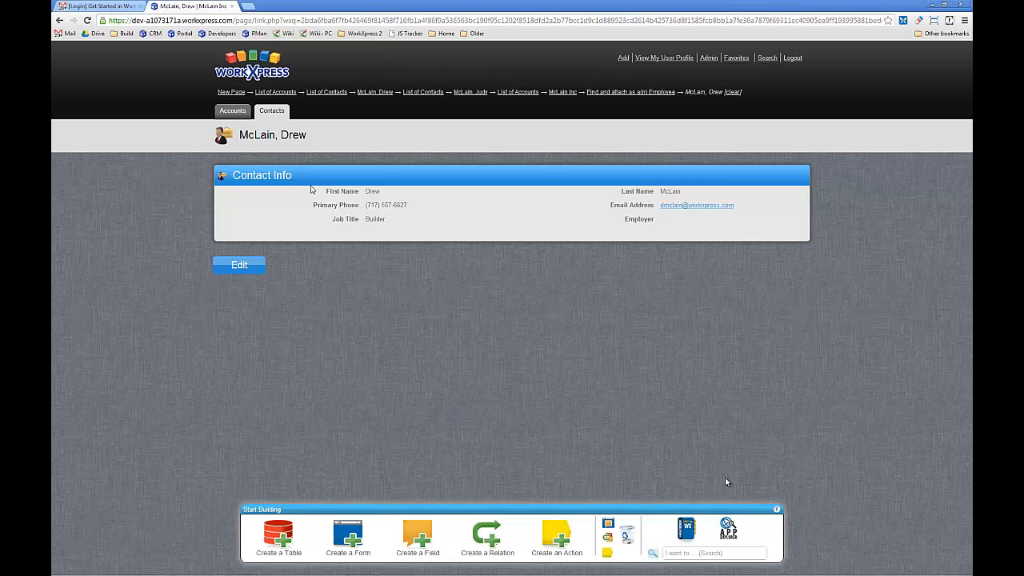
# - Open the McLain Inc account and remove the contact with job title Builder from its employees
pyautogui.click(232, 110)
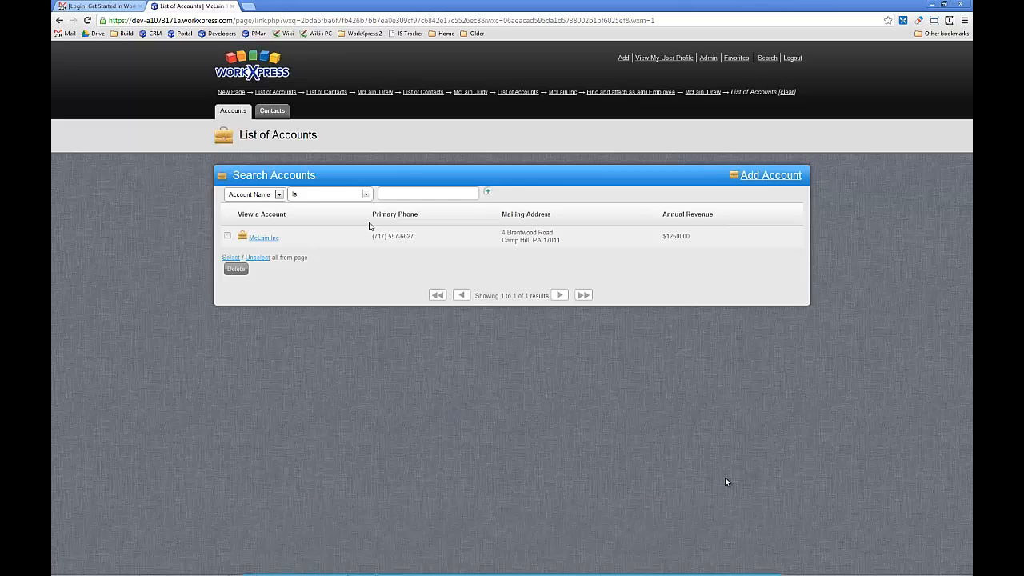
pyautogui.click(269, 238)
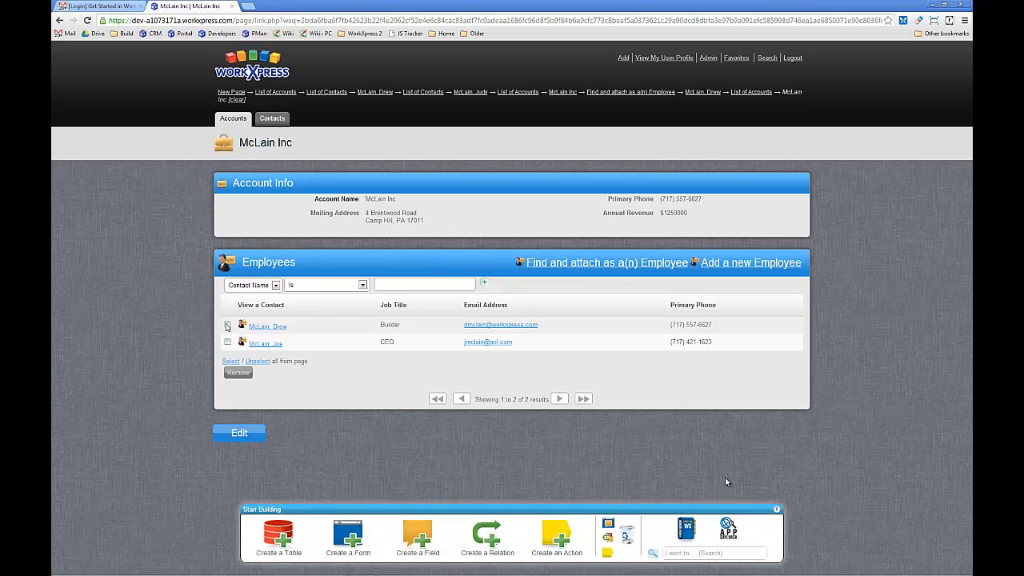
pyautogui.click(227, 325)
pyautogui.click(238, 374)
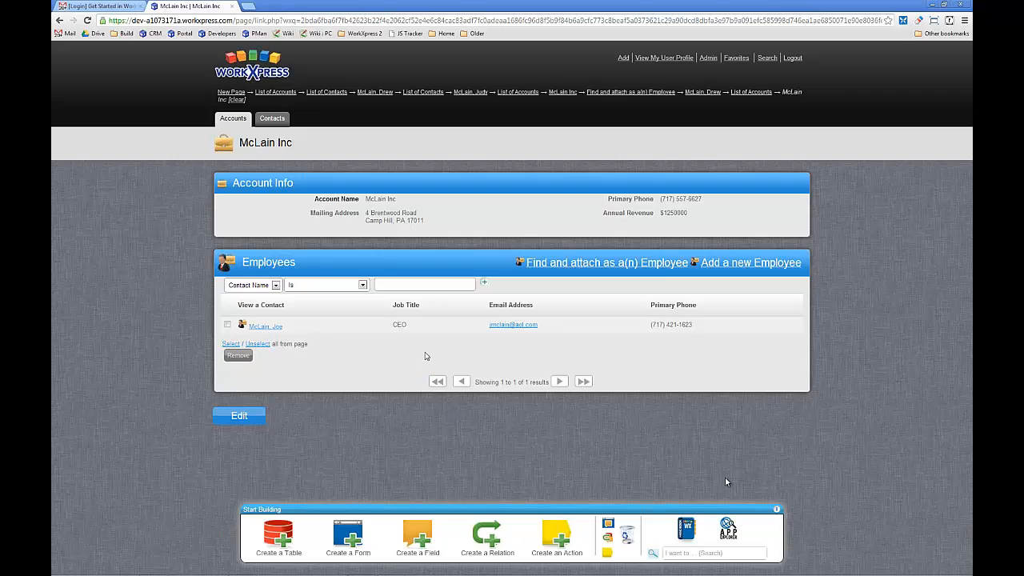
# - Find and reattach the Builder contact as an employee of McLain Inc and open that contact's record
pyautogui.click(638, 265)
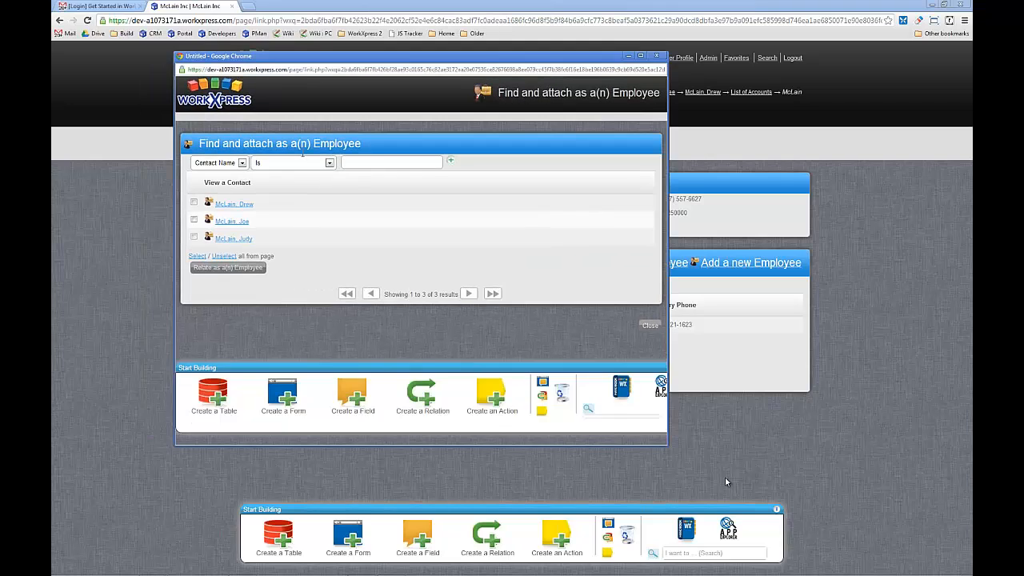
pyautogui.click(194, 203)
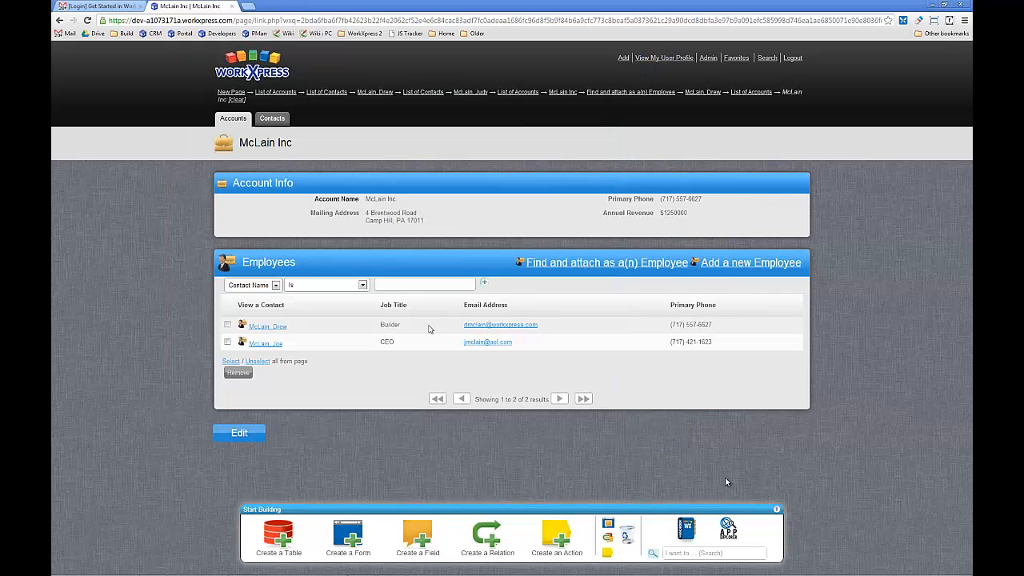
pyautogui.click(268, 327)
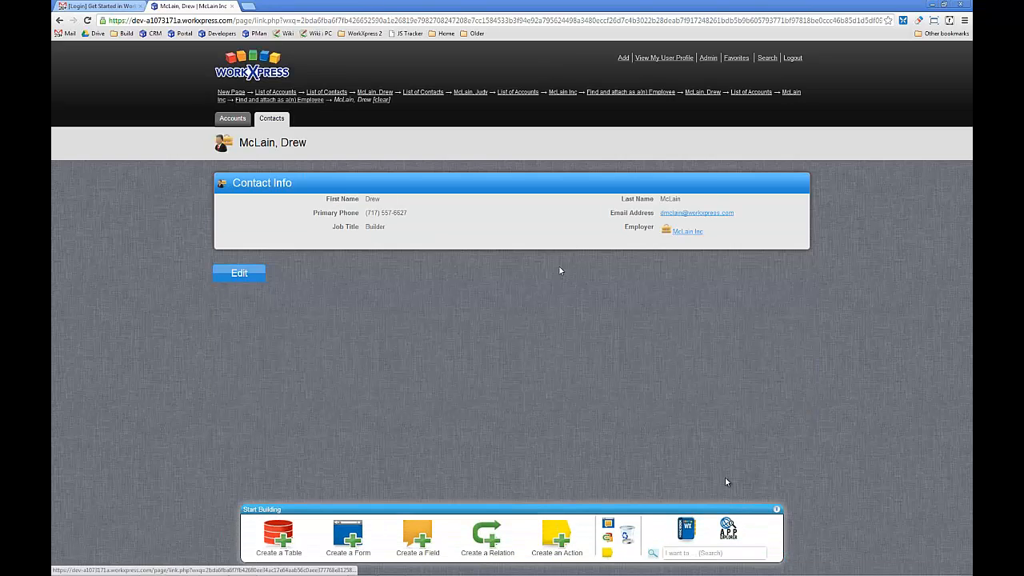
# - Clear the contact's Employer selection, save the record, and open the McLain Inc account to check its employee list
pyautogui.click(240, 274)
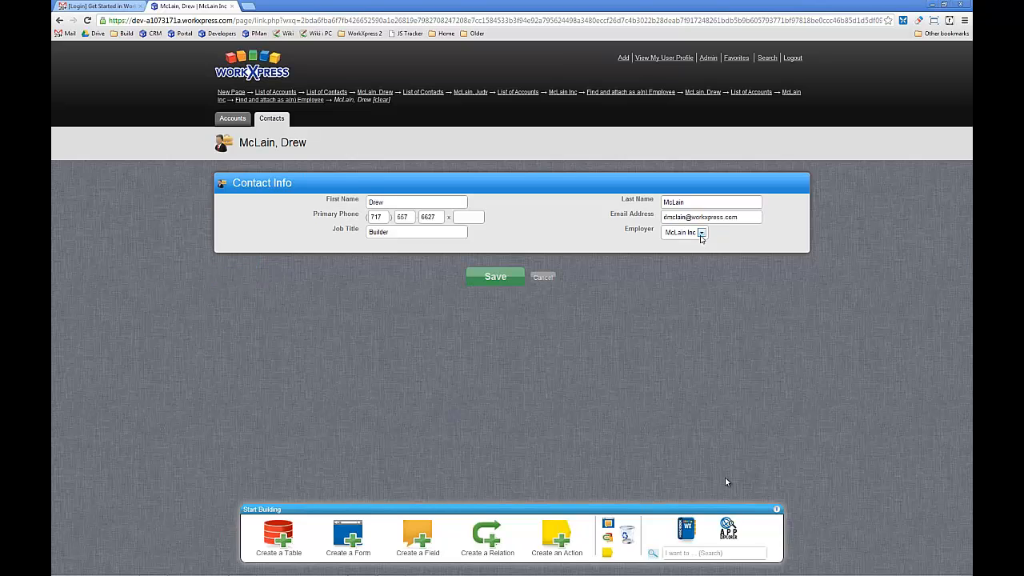
pyautogui.click(702, 232)
pyautogui.click(676, 241)
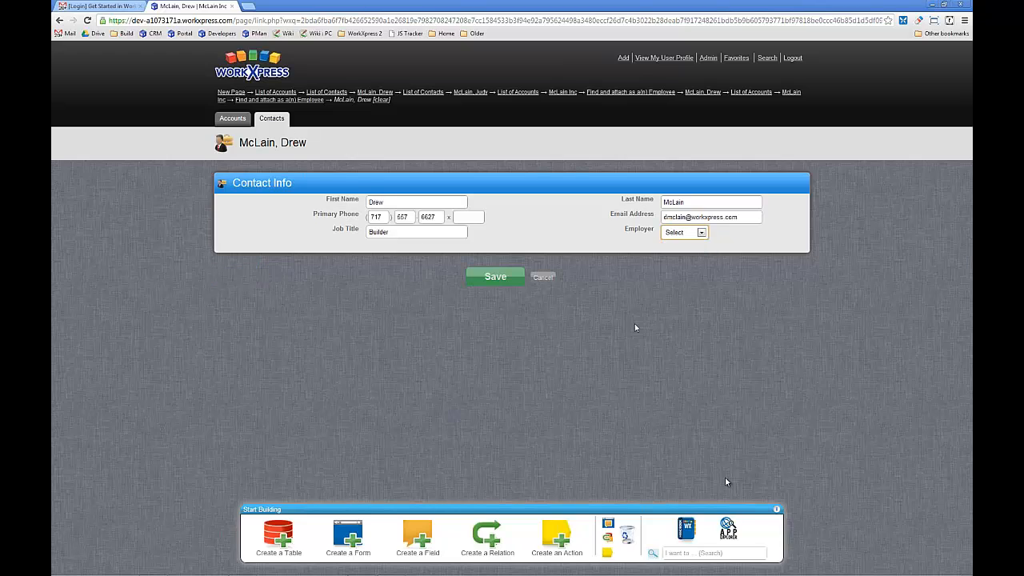
pyautogui.click(502, 279)
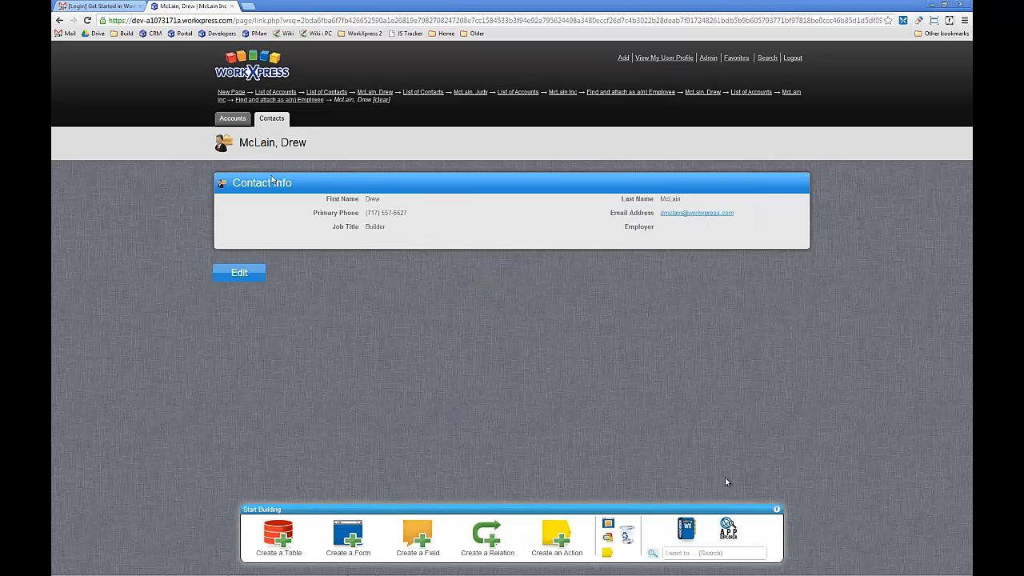
pyautogui.click(237, 125)
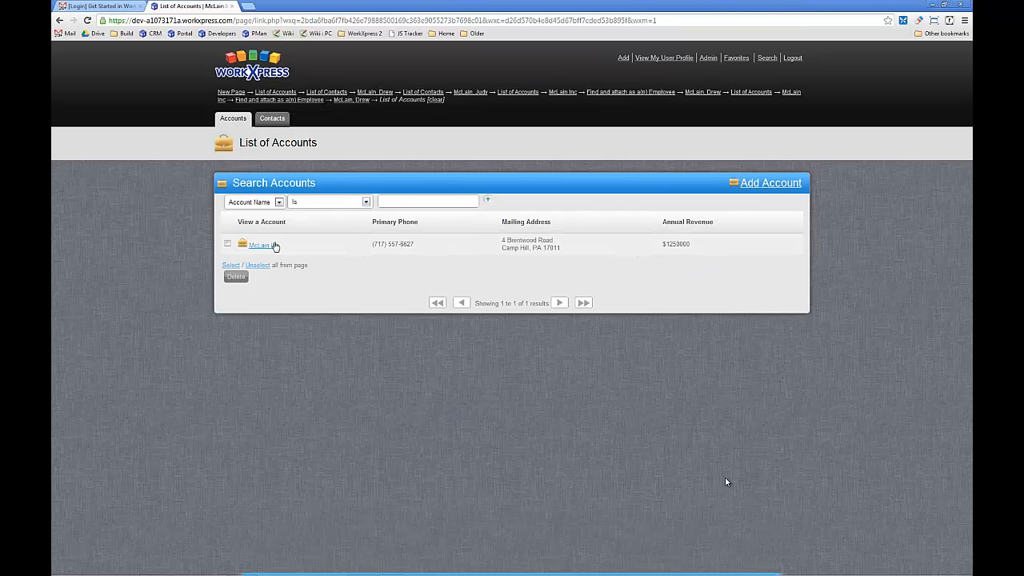
pyautogui.click(266, 245)
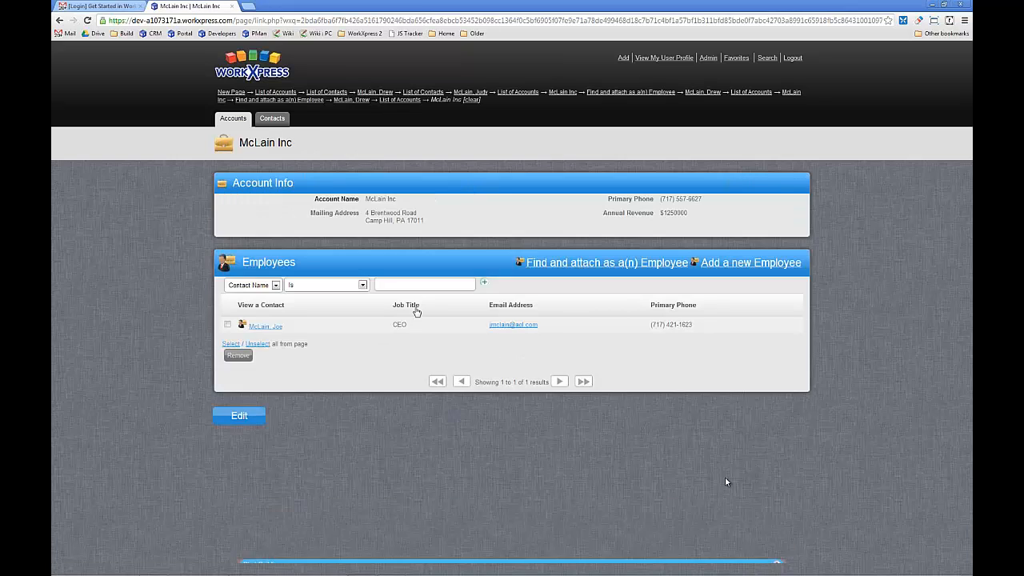